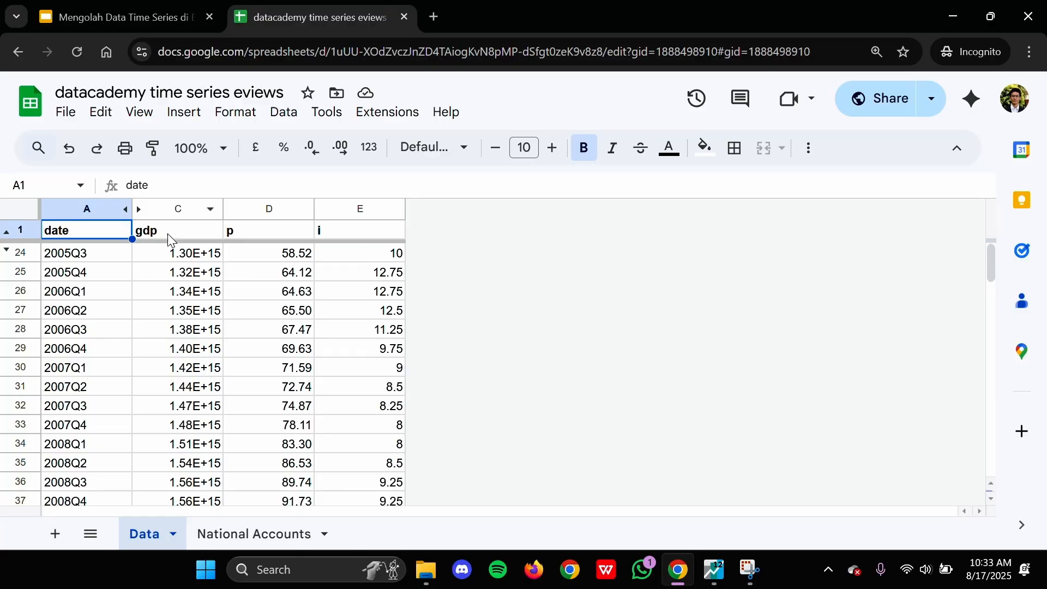
Step: Examine the date and gdp columns of the quarterly data sheet
drag(168, 234, 183, 358)
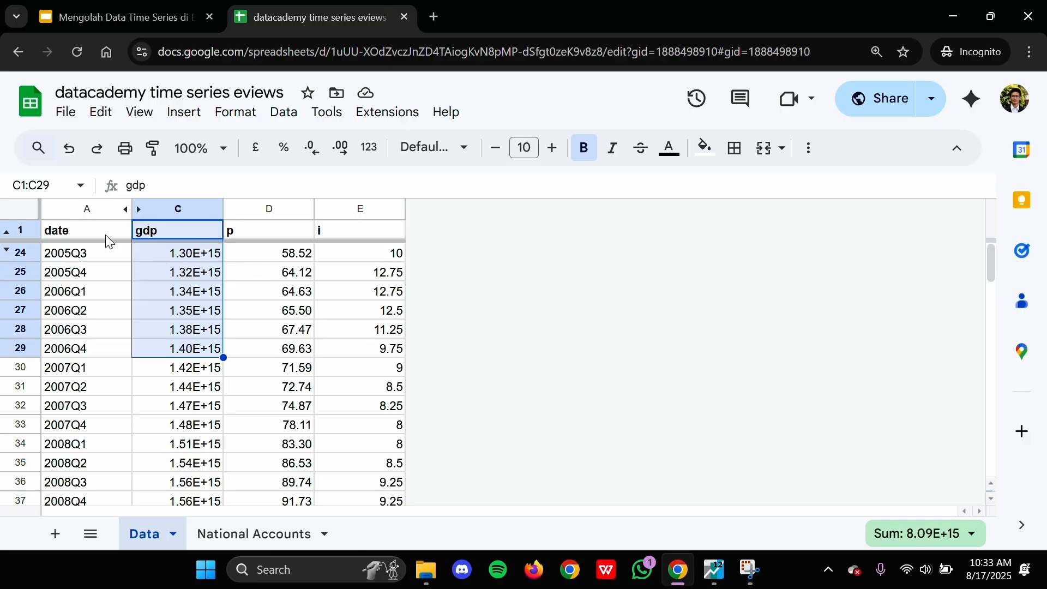
click(106, 208)
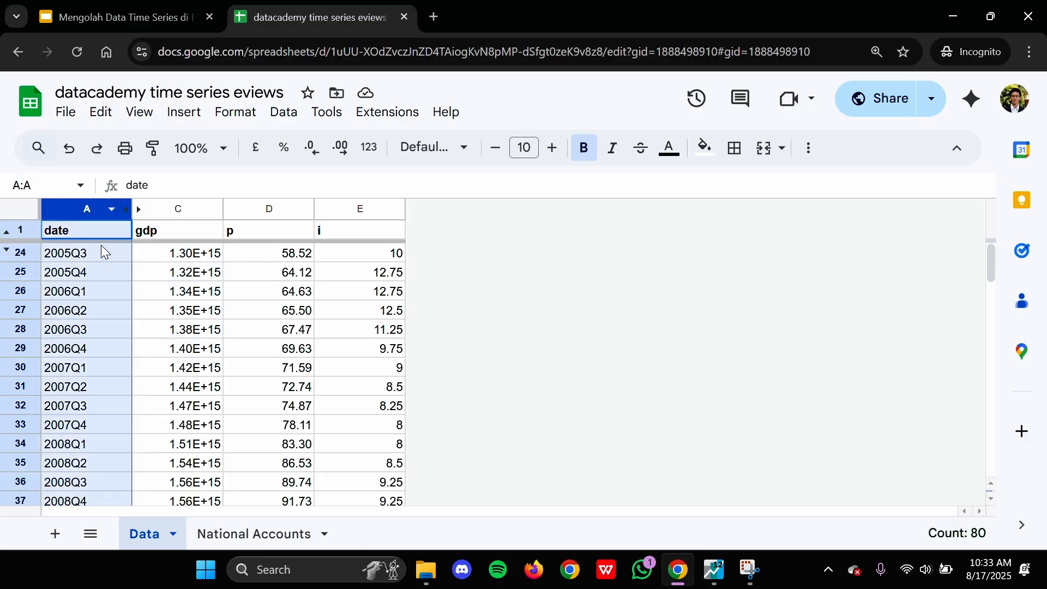
click(90, 295)
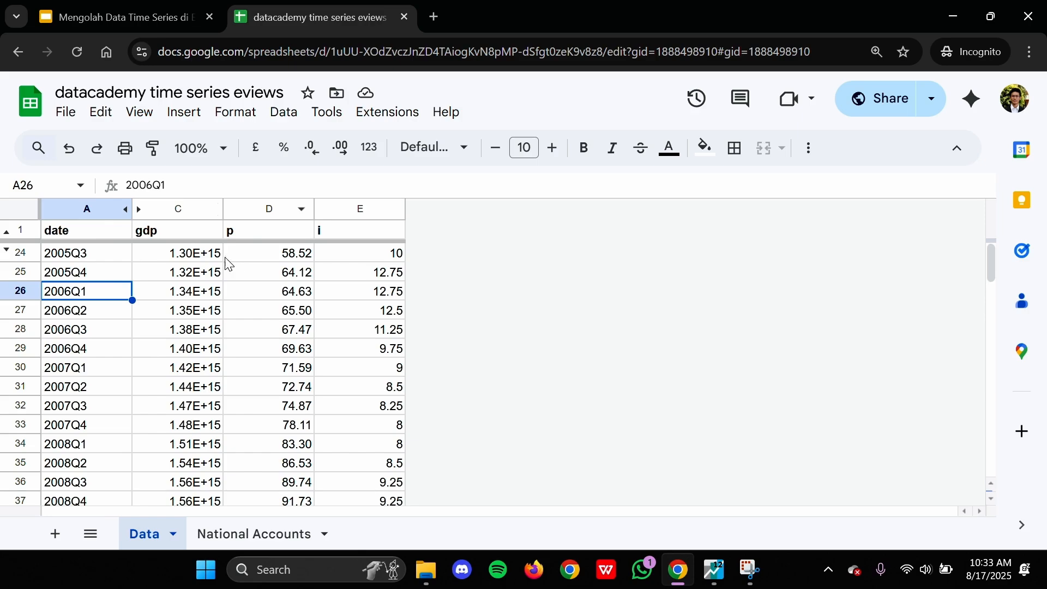
click(177, 234)
shift+click(177, 348)
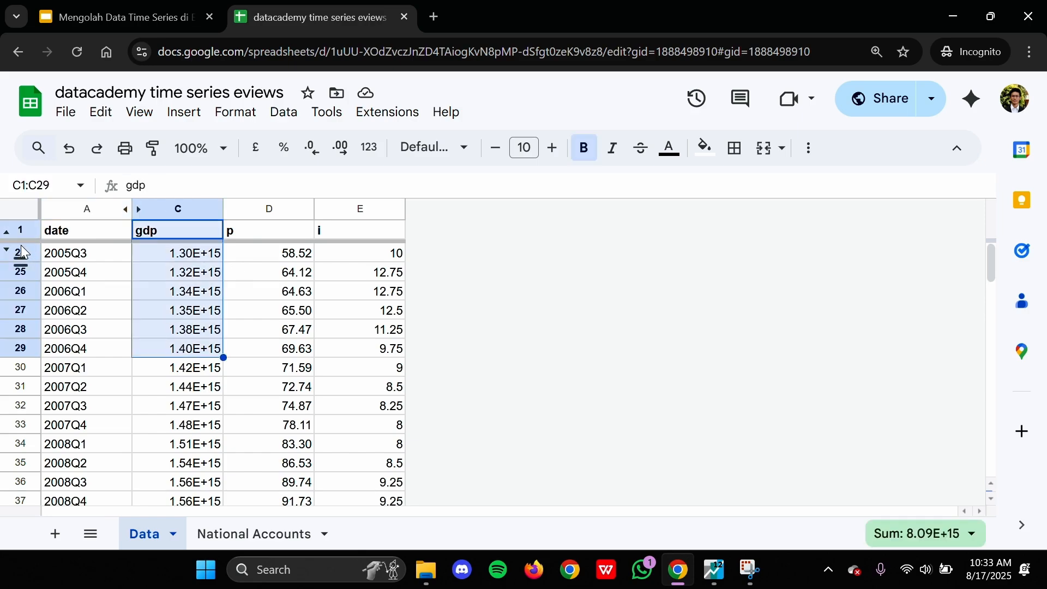
Step: Unhide rows 2 to 23 to view the earlier quarters, and hide them again
click(21, 251)
scroll(190, 295, down, 5)
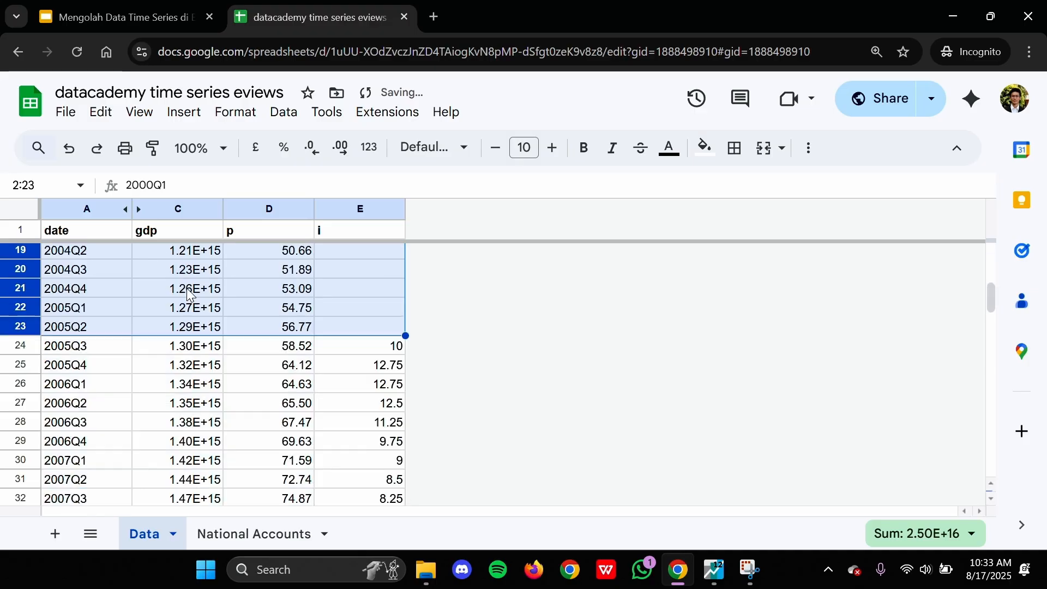
right_click(21, 268)
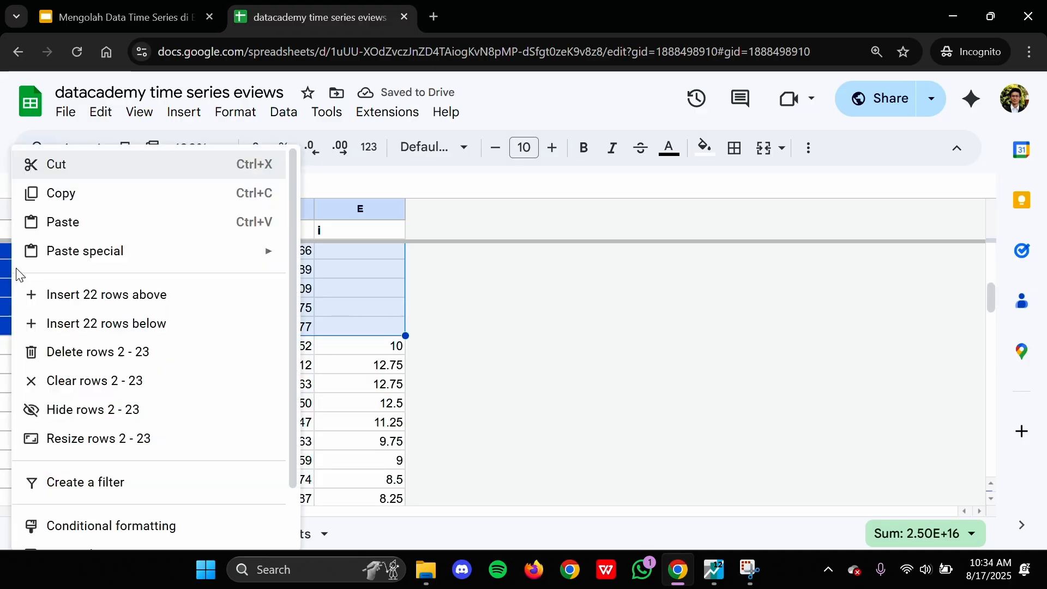
click(99, 442)
click(595, 397)
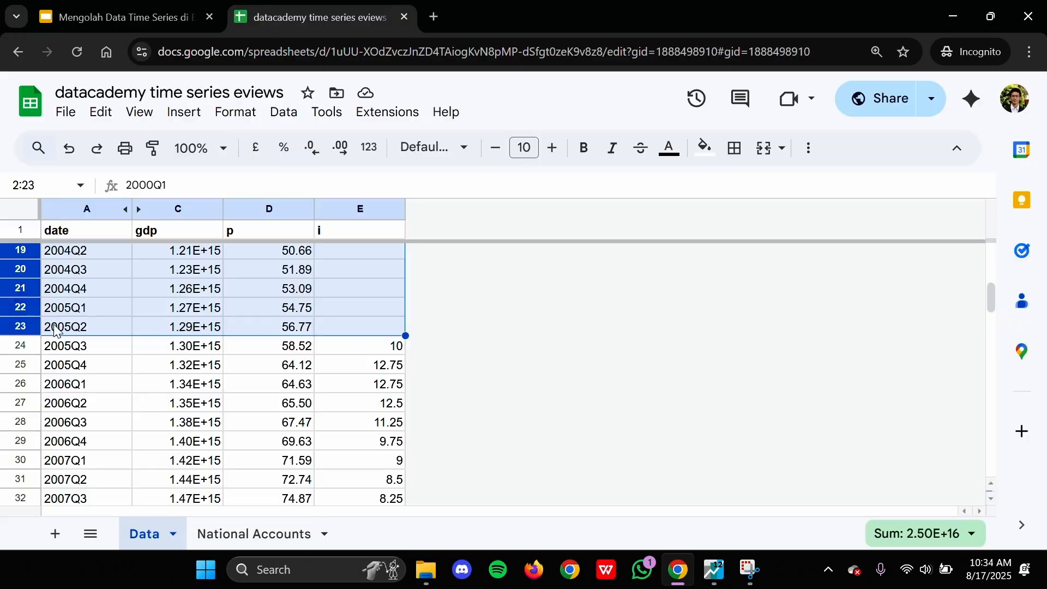
right_click(17, 295)
click(77, 409)
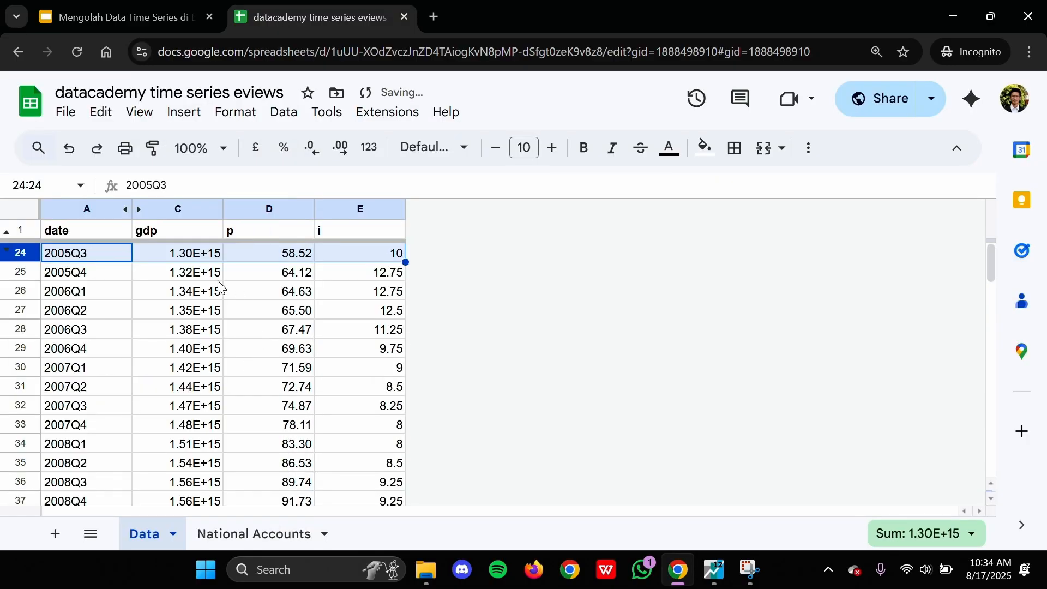
Step: Review the quarterly data through its last row and inspect the gdp and p cells for 2005Q3
scroll(177, 319, down, 20)
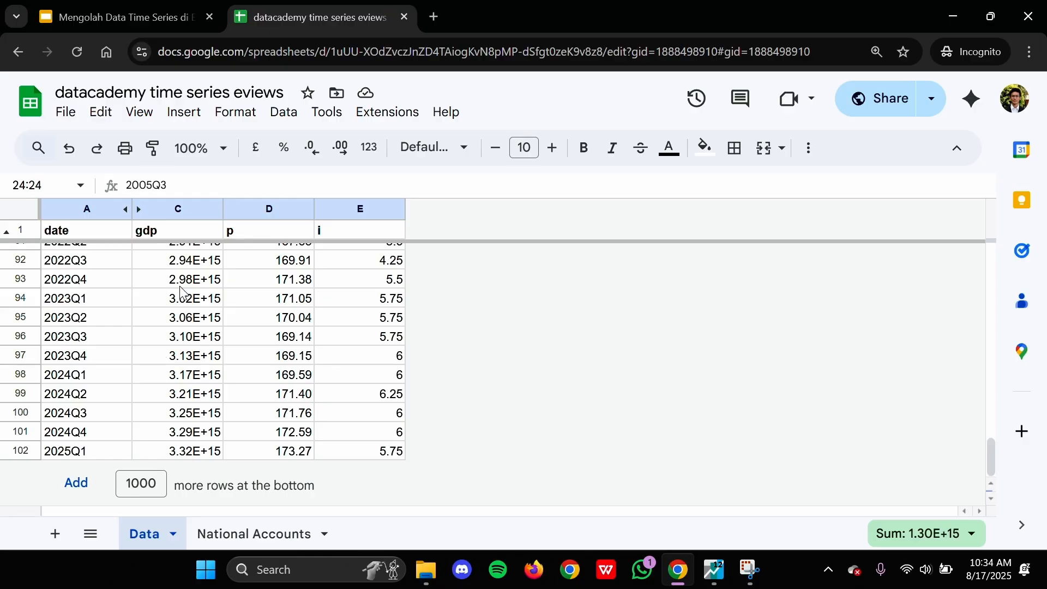
scroll(185, 295, up, 17)
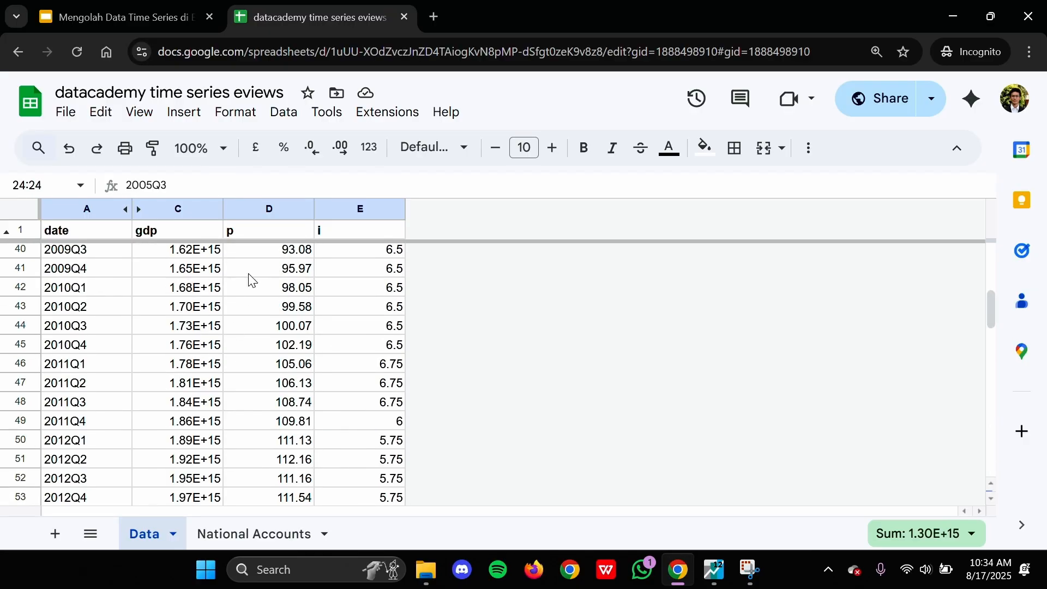
scroll(251, 281, up, 5)
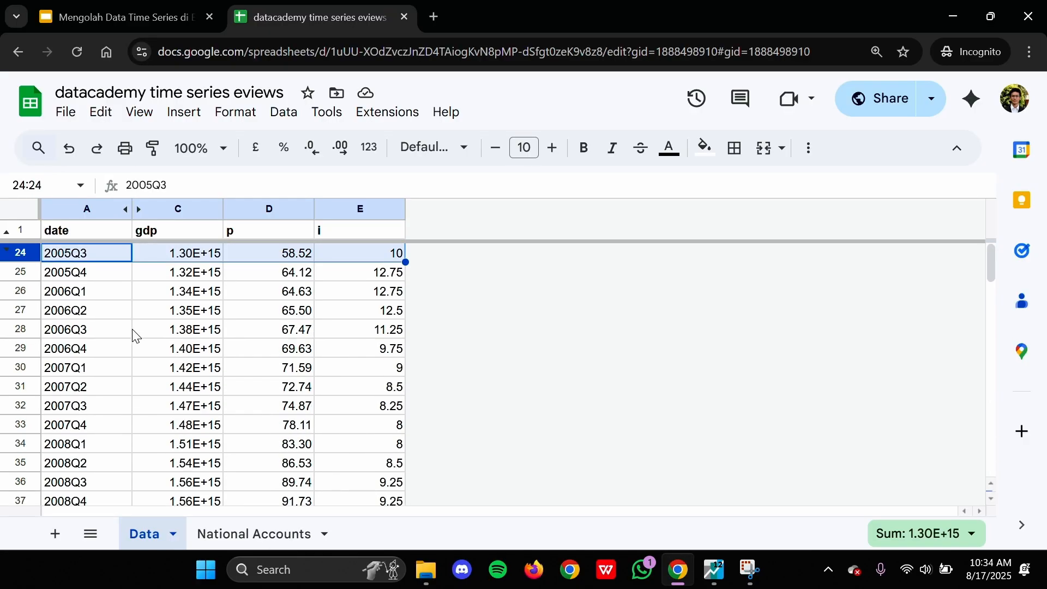
click(218, 255)
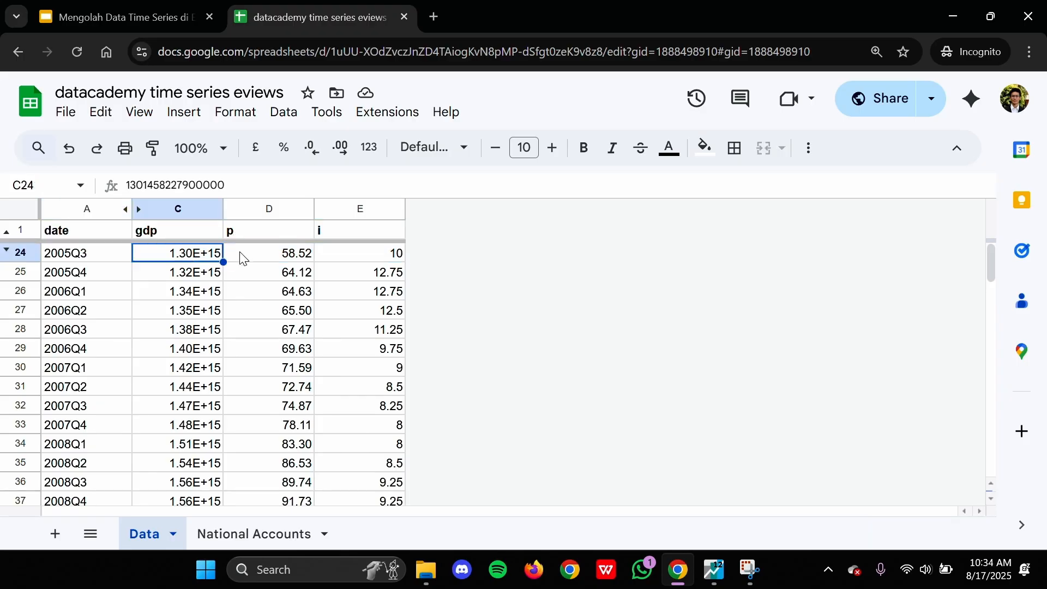
click(243, 257)
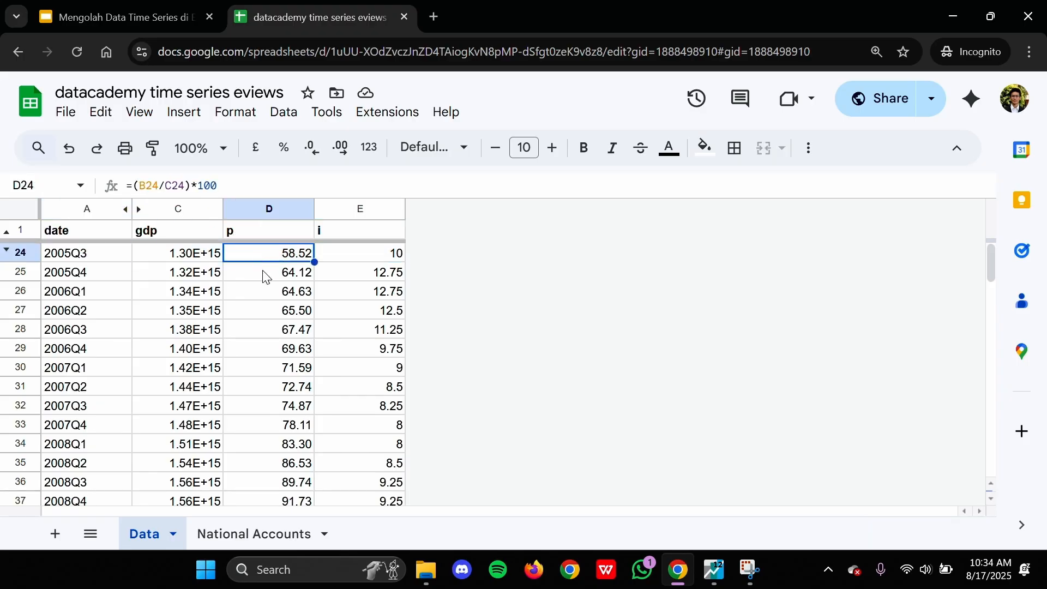
click(241, 230)
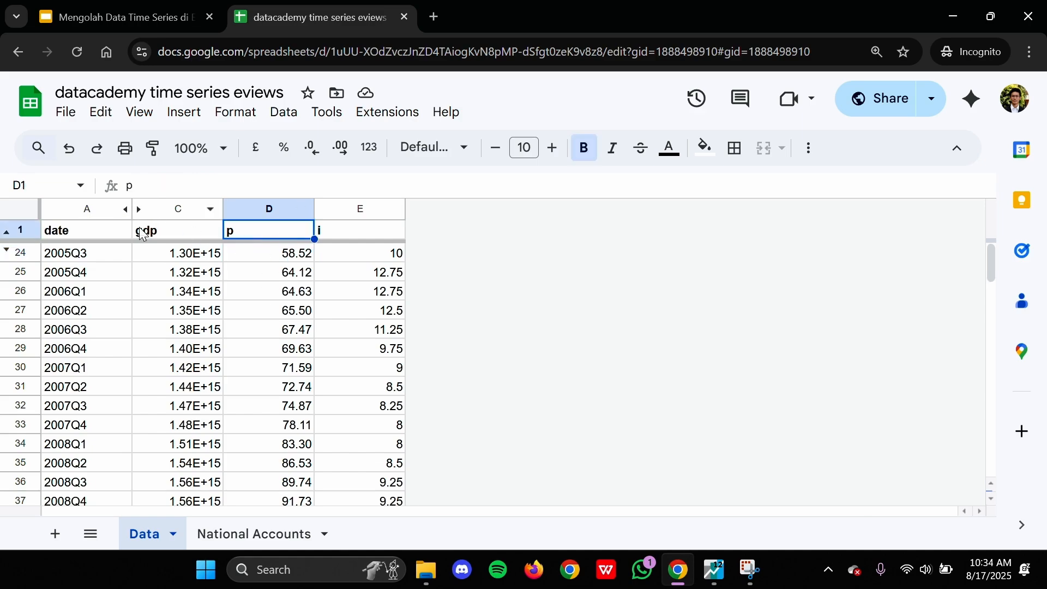
Step: Unhide the ngdp column to inspect how p is calculated for 2005Q3, and hide the column again
click(141, 214)
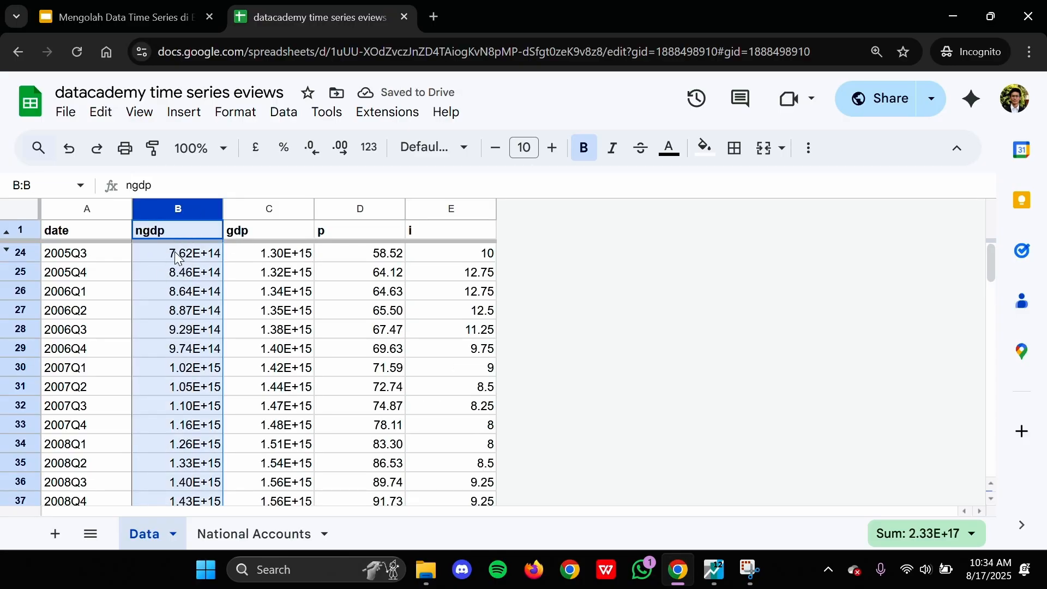
click(353, 257)
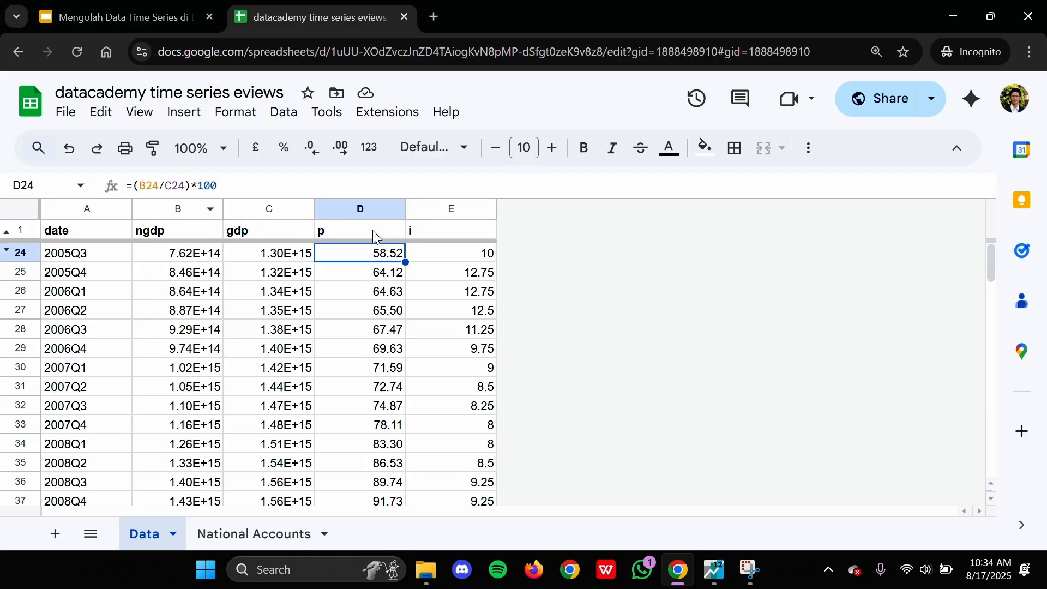
click(211, 209)
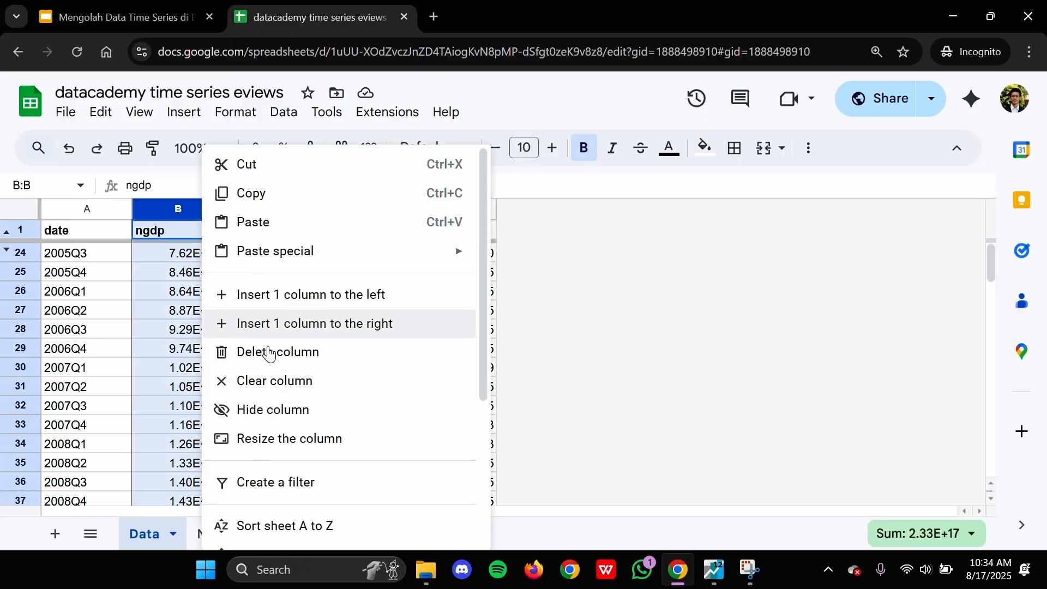
click(268, 418)
click(382, 253)
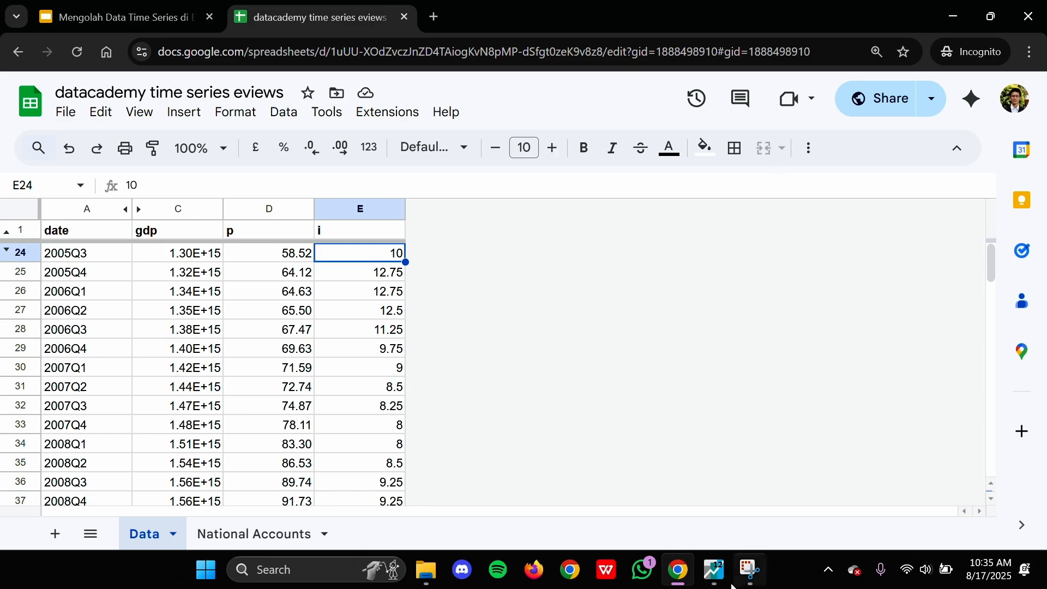
Step: Download the Data sheet as comma-separated values into the Downloads folder, named "datacademy time series eviews"
click(65, 111)
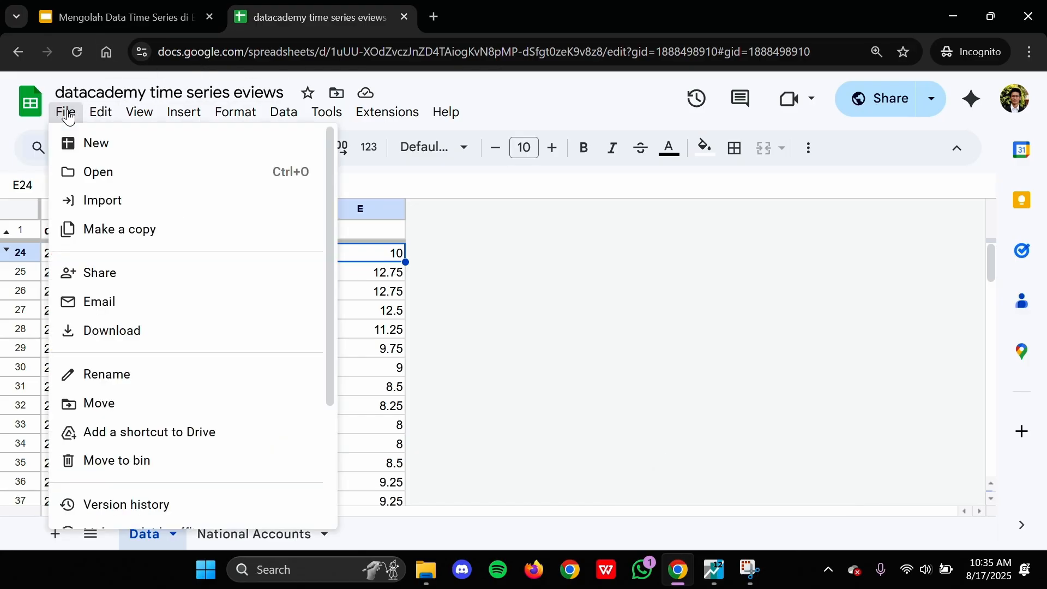
mouse_move(109, 337)
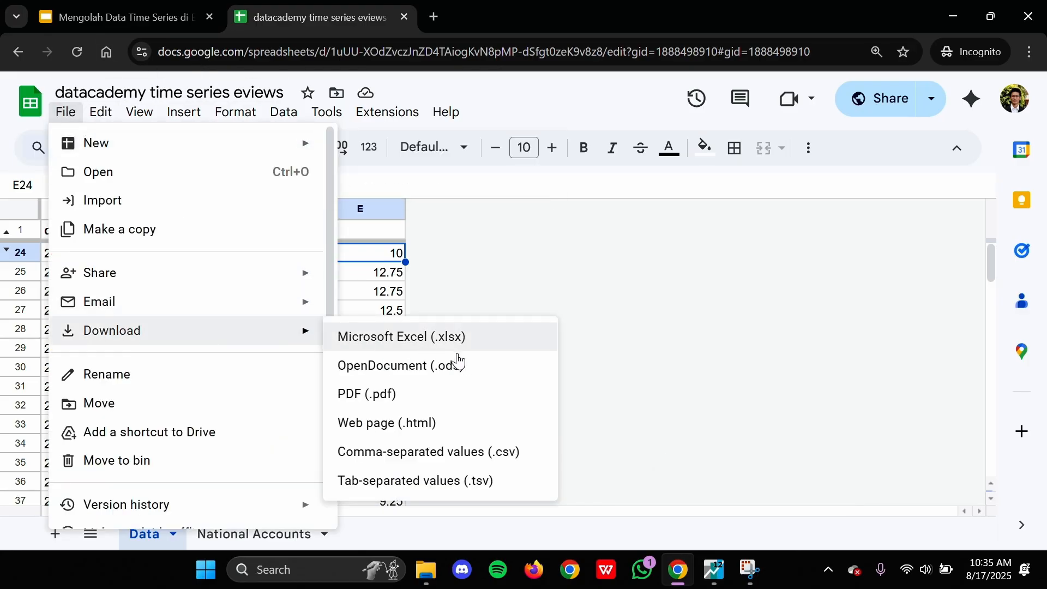
click(482, 458)
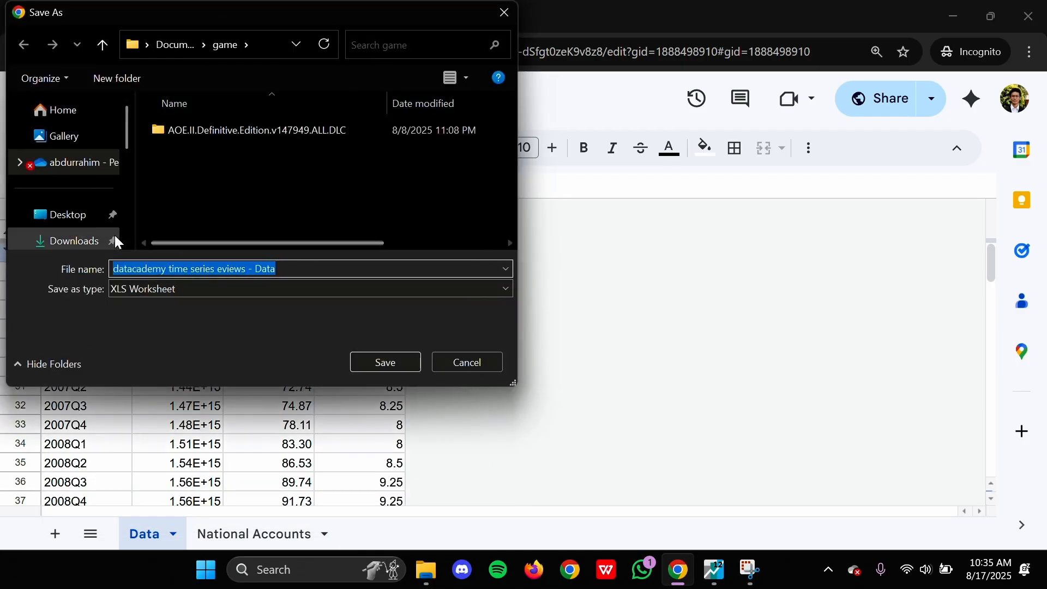
click(74, 239)
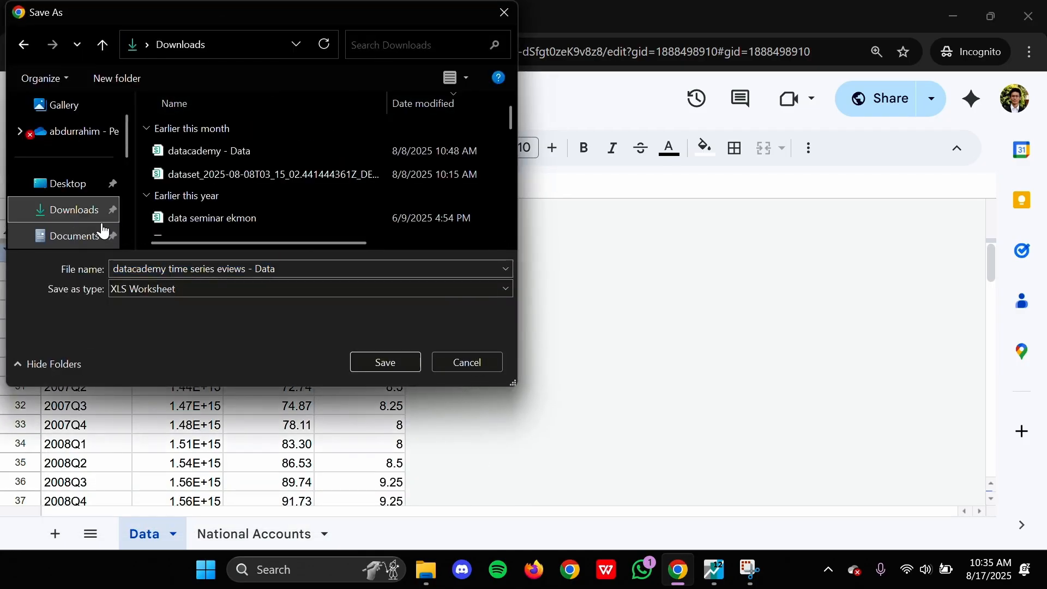
double_click(201, 269)
click(217, 268)
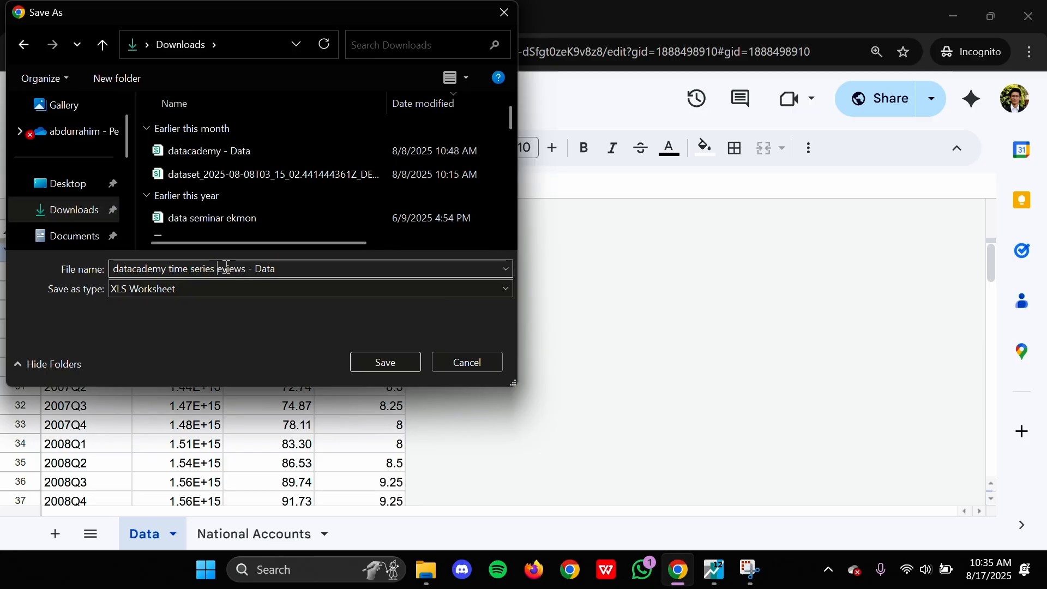
drag(248, 269, 323, 260)
key(BackSpace)
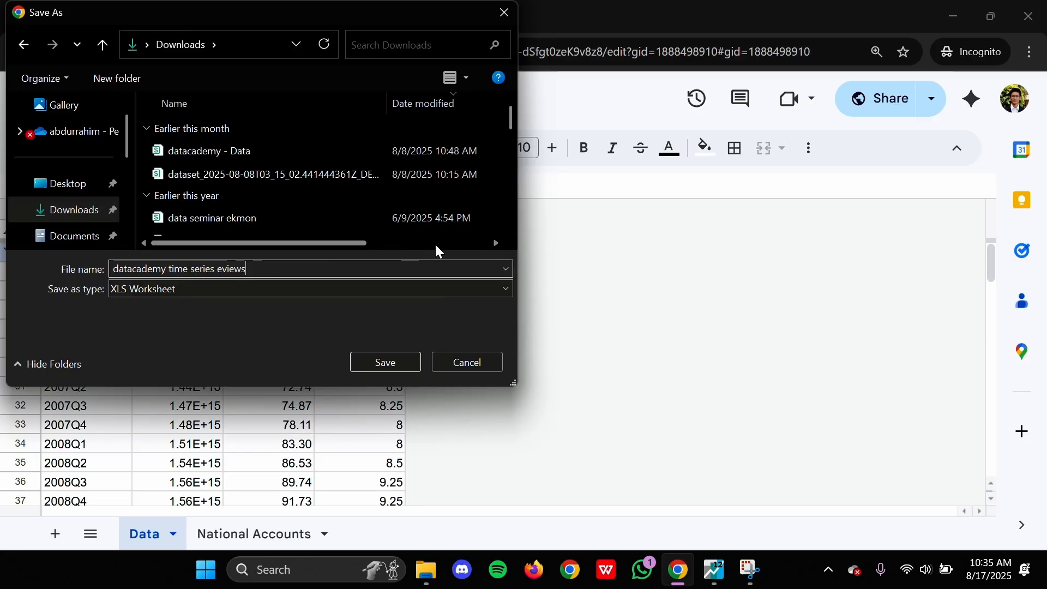
click(249, 289)
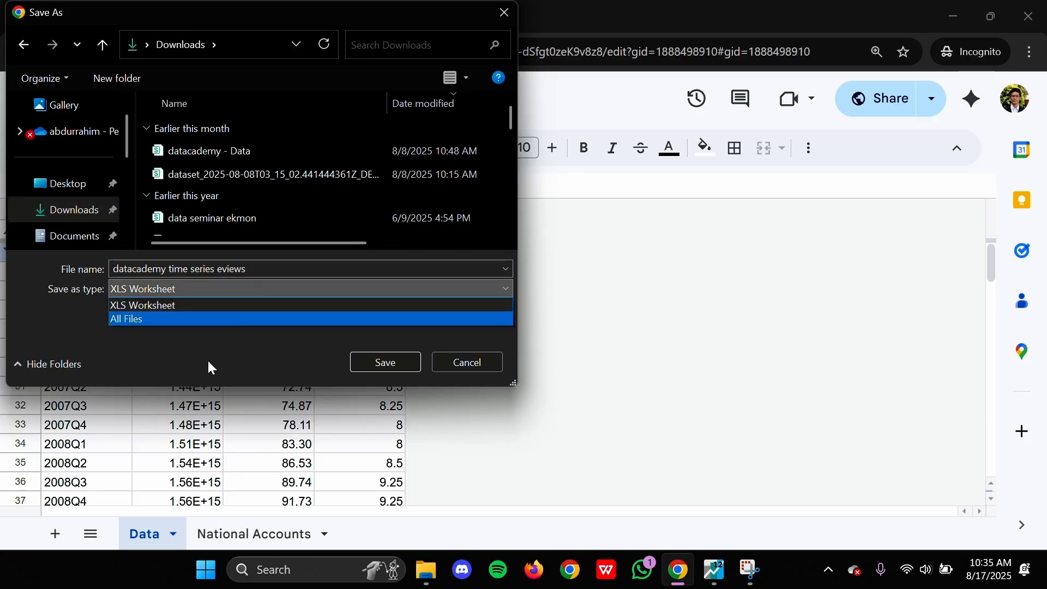
click(330, 305)
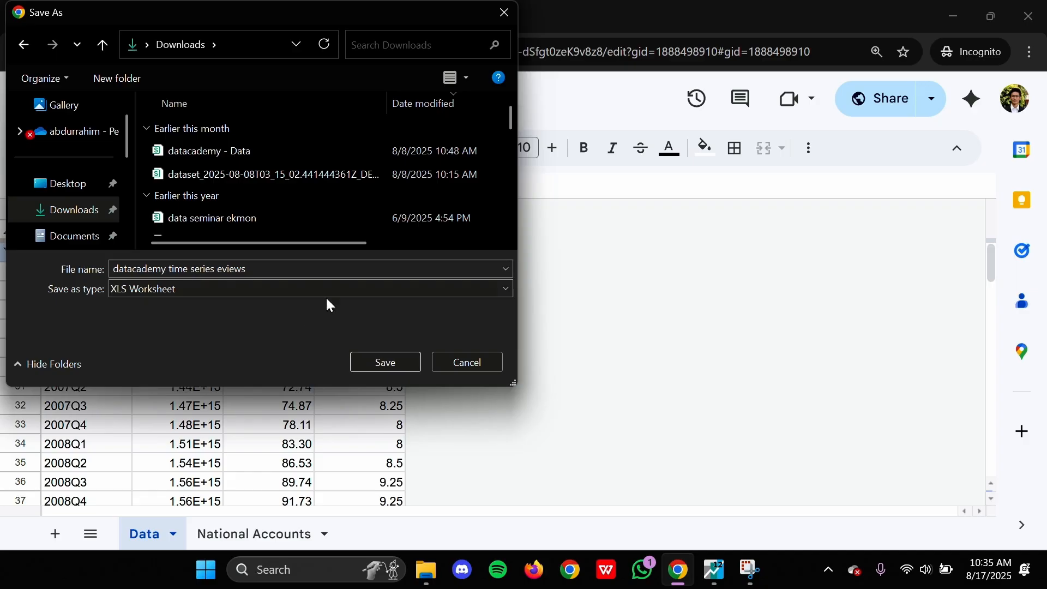
click(392, 359)
Step: Switch to EViews, dismiss the welcome screen and open "datacademy time series eviews" from the Downloads folder for import
click(716, 570)
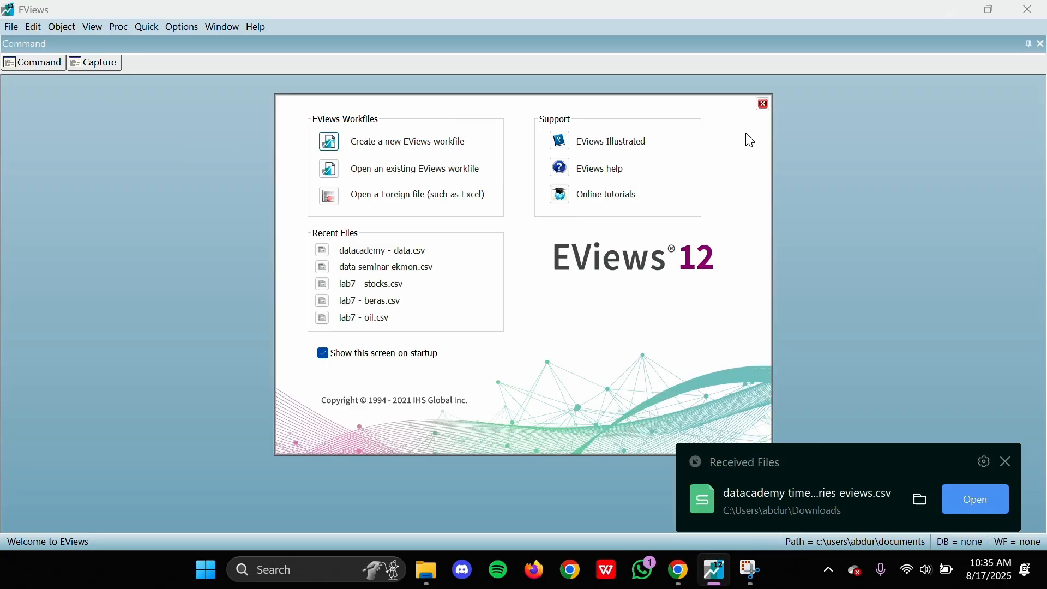
click(764, 103)
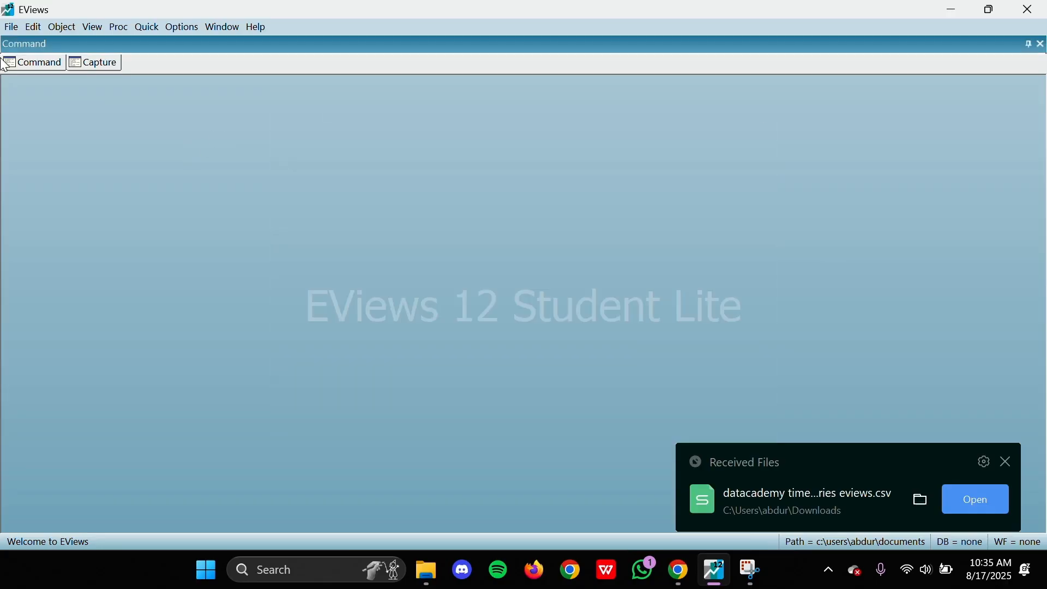
click(15, 29)
key(Right)
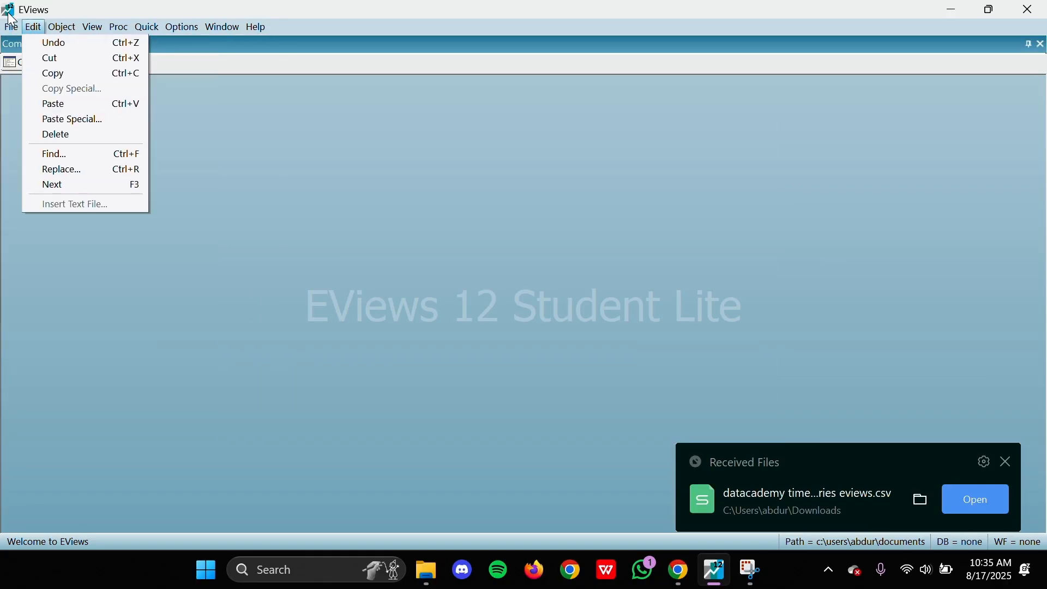
mouse_move(11, 27)
mouse_move(133, 123)
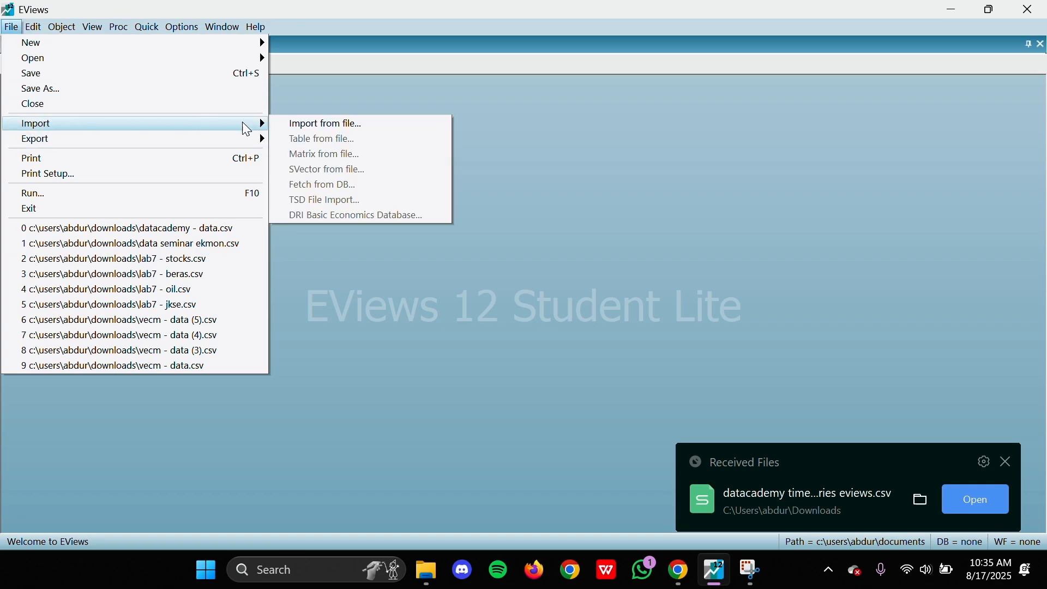
click(299, 123)
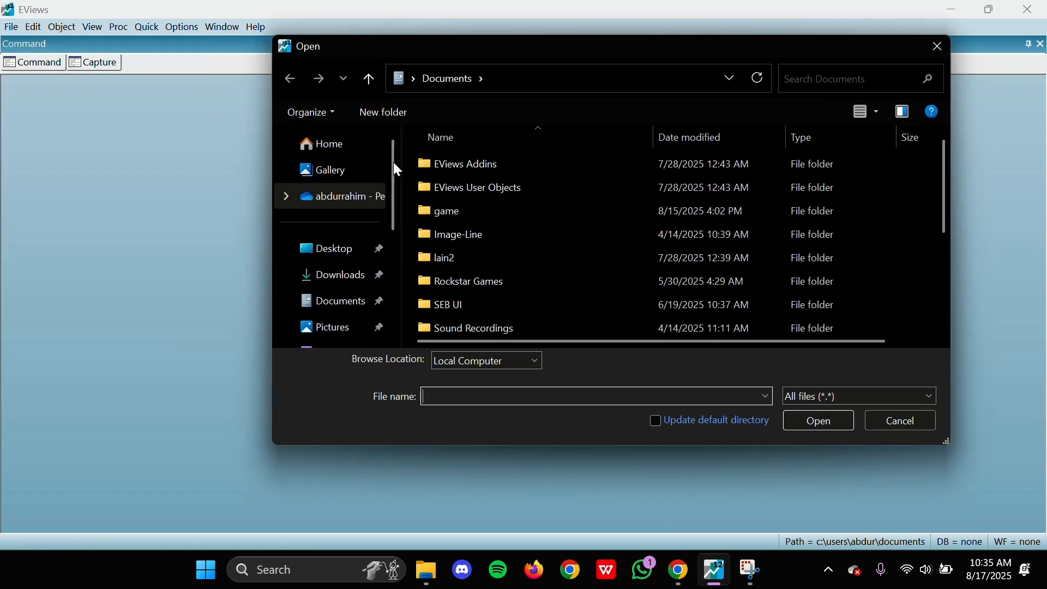
click(332, 277)
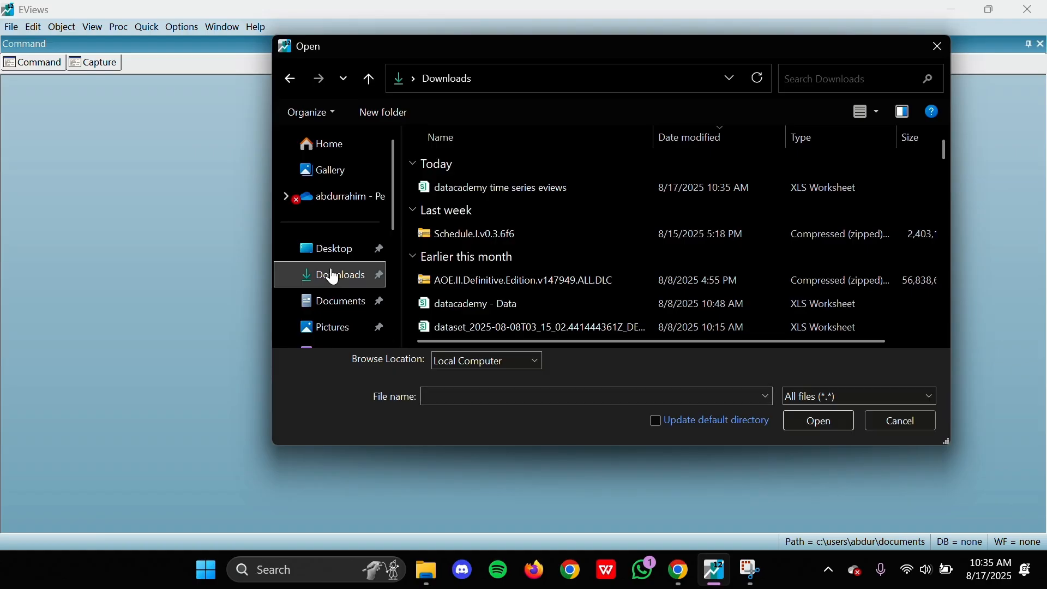
click(533, 183)
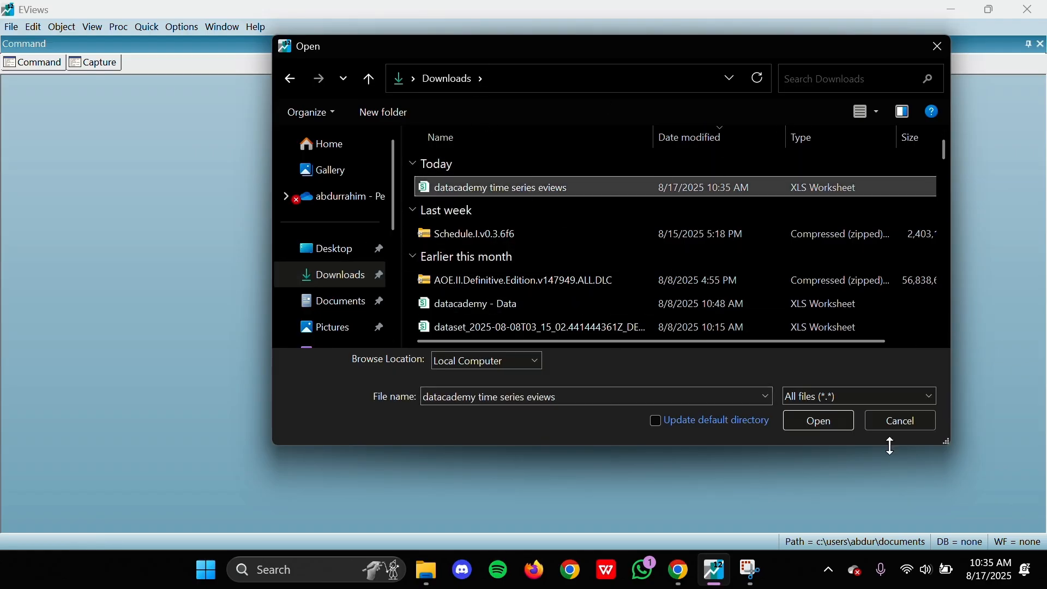
click(815, 422)
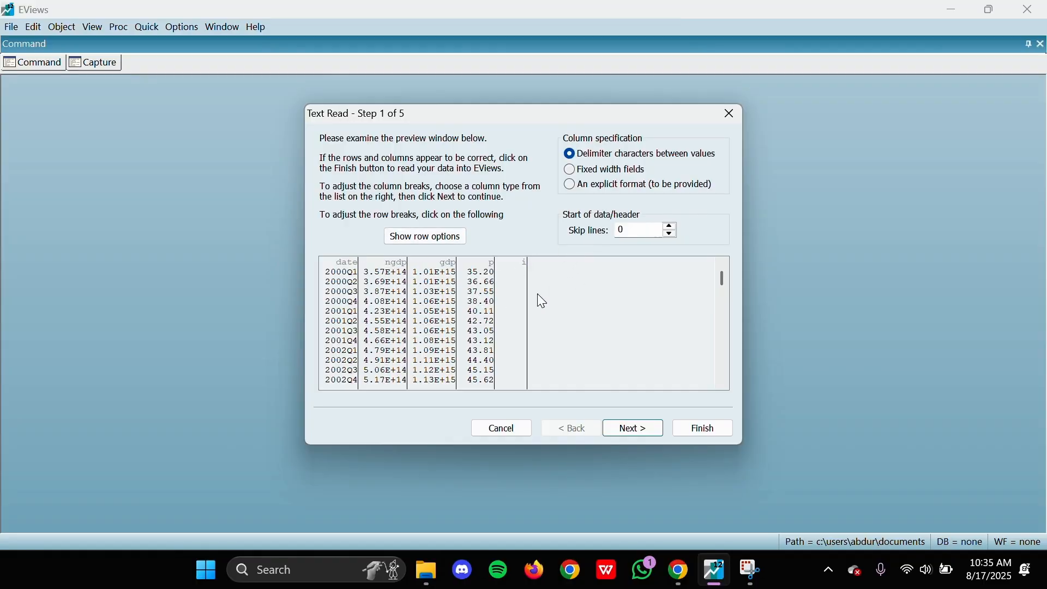
Step: Complete the text import of the CSV file with the default settings, without linking the imported series to the external source
click(628, 431)
click(637, 429)
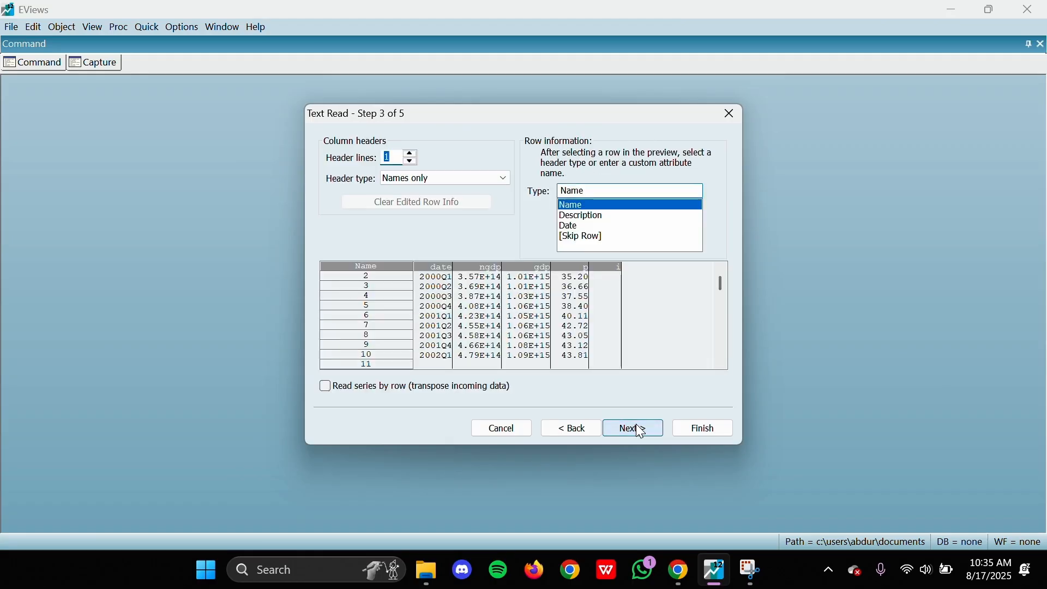
click(641, 431)
click(640, 431)
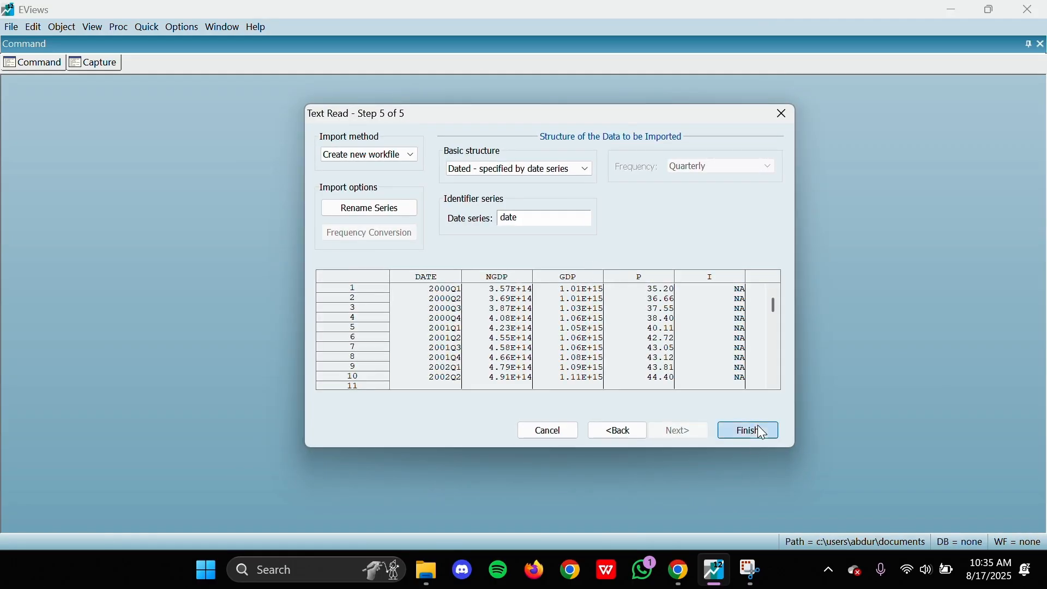
click(756, 430)
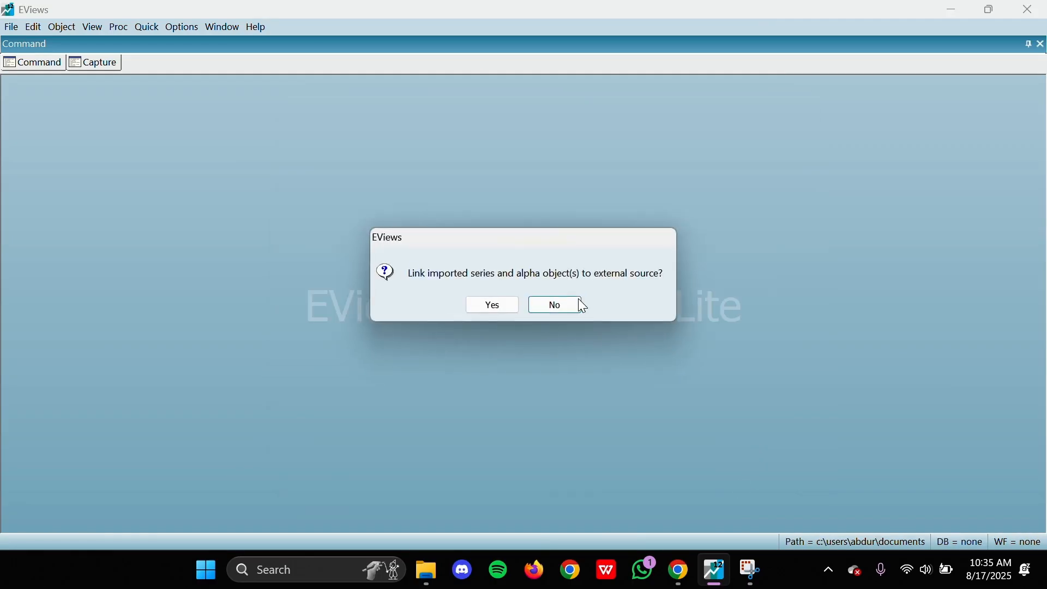
click(572, 306)
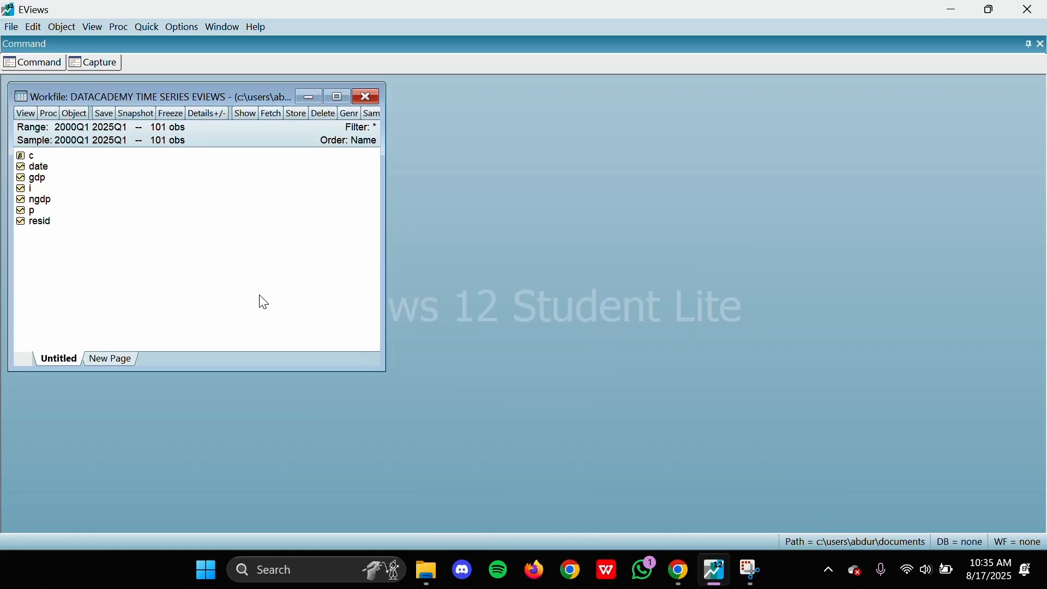
Step: Make the workfile window slightly smaller and open the gdp series to review its quarterly values
drag(385, 372, 346, 354)
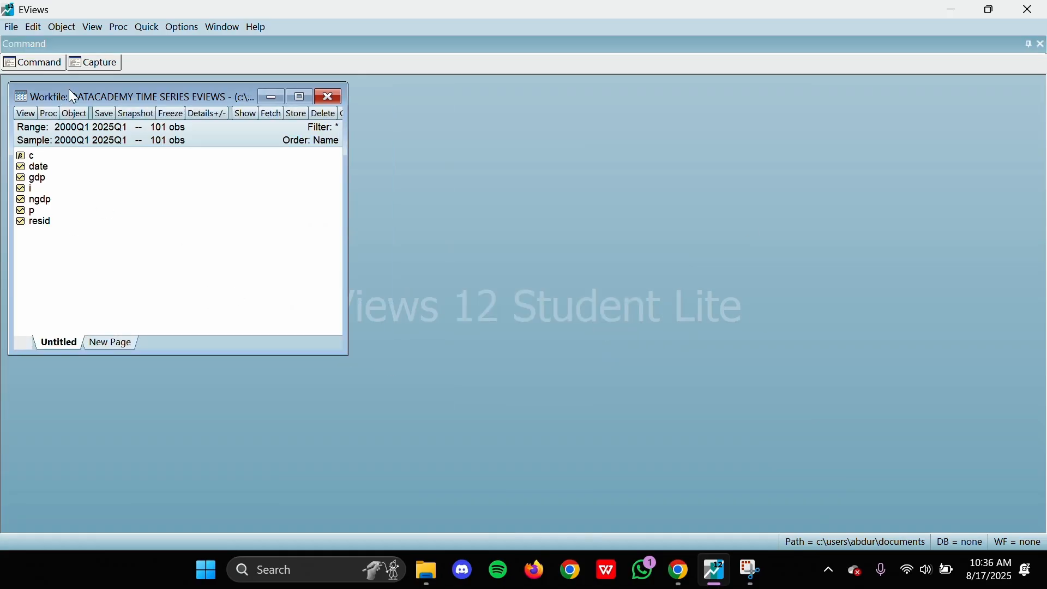
drag(73, 97, 88, 112)
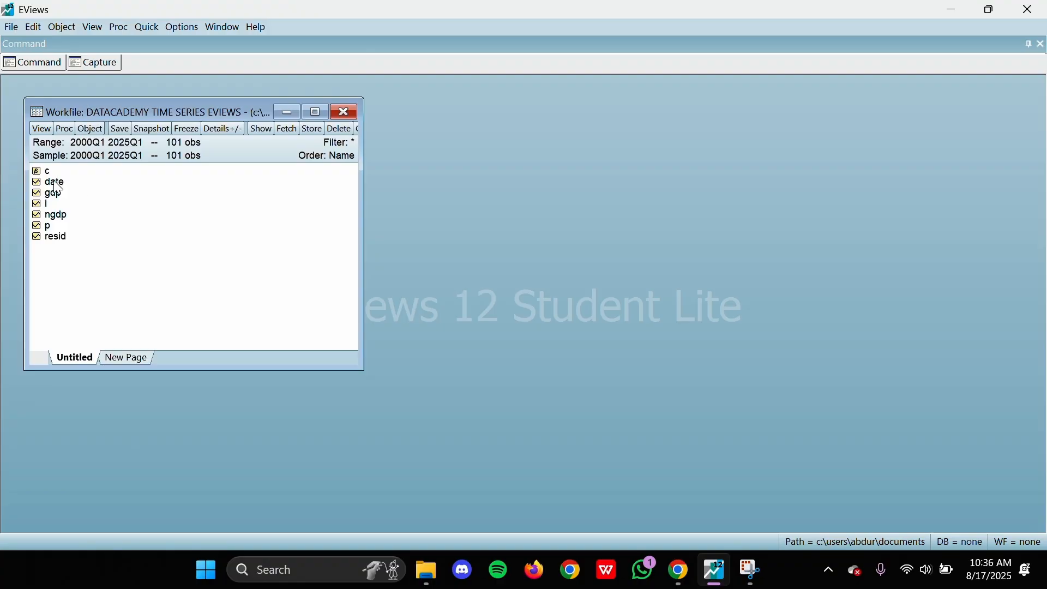
click(56, 182)
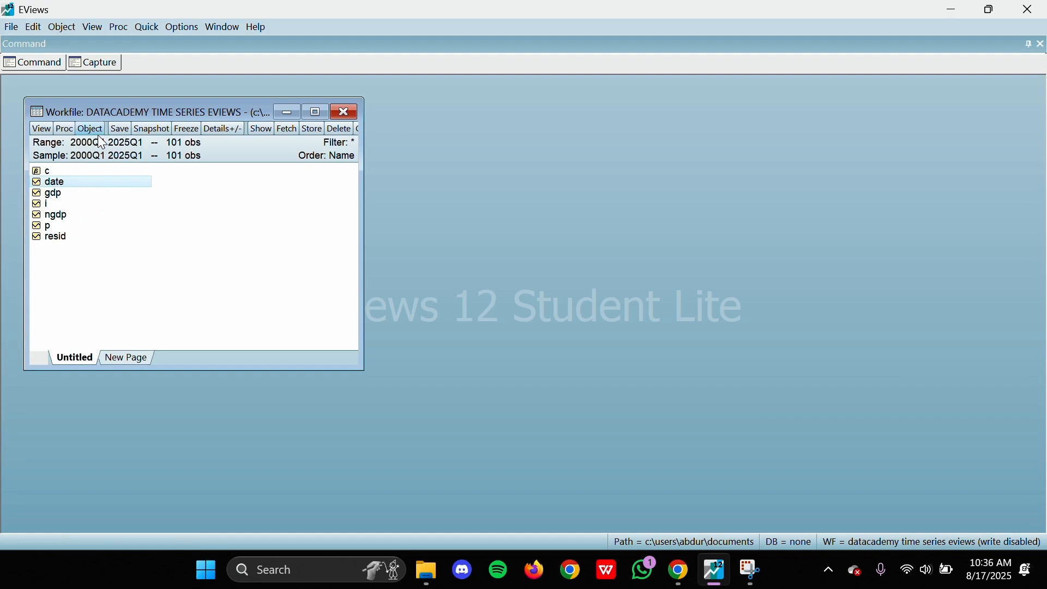
double_click(66, 196)
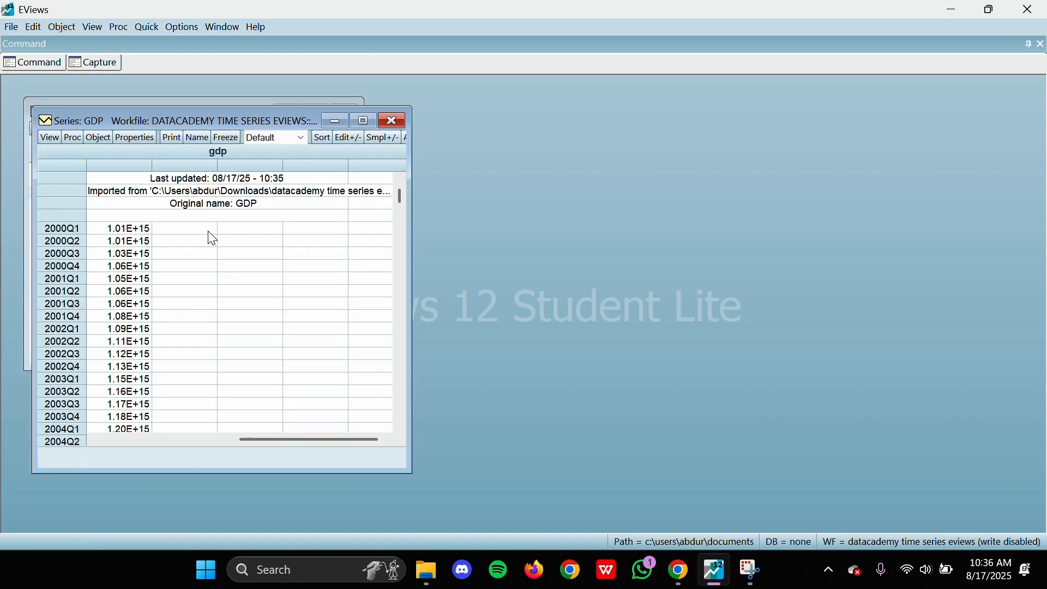
scroll(145, 294, down, 15)
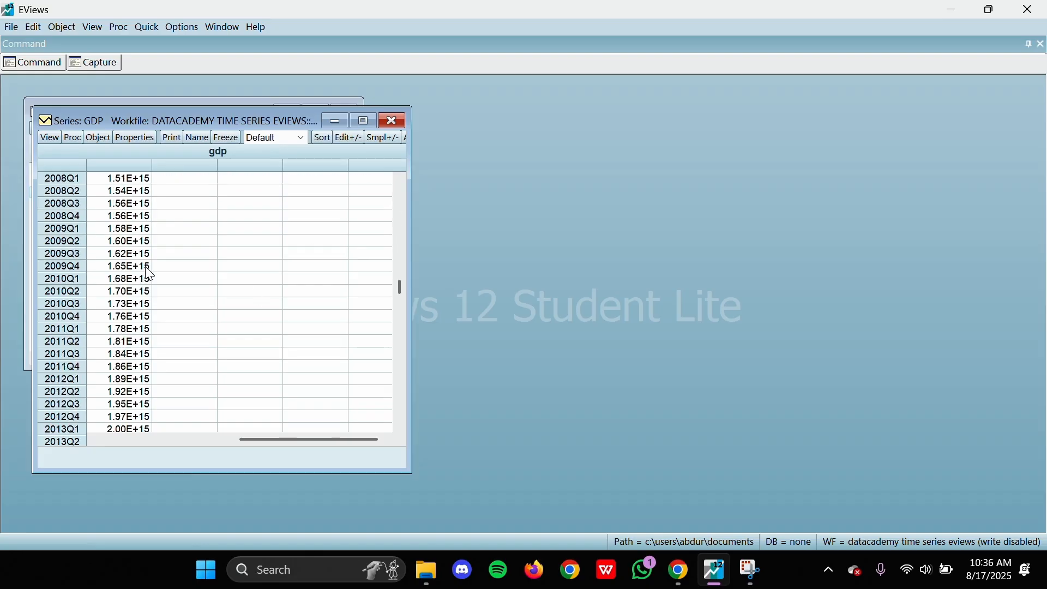
scroll(149, 274, down, 12)
scroll(145, 271, up, 10)
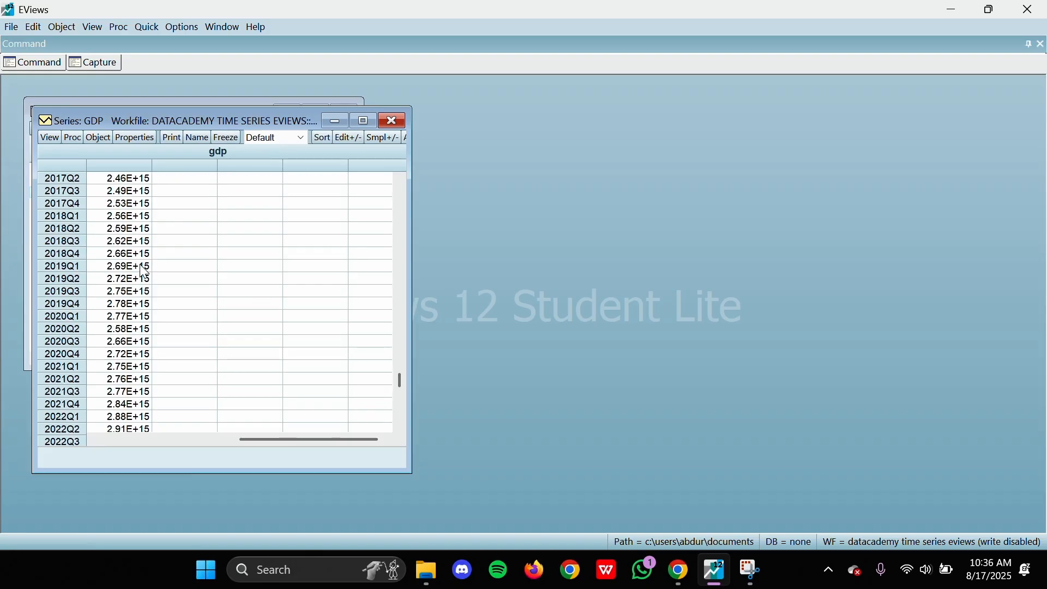
scroll(144, 271, up, 18)
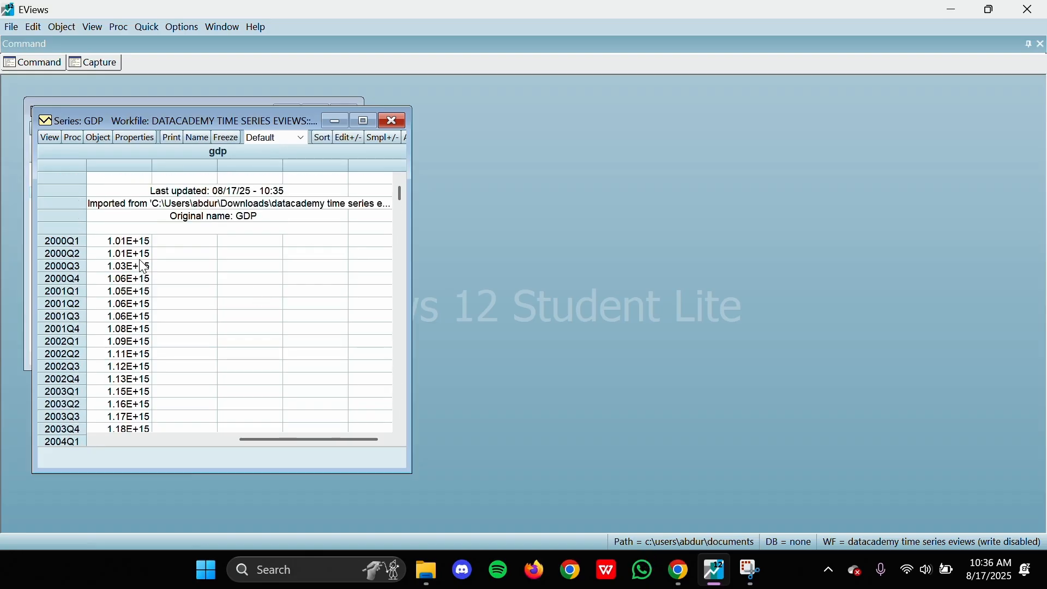
Step: Plot gdp as a Line & Symbol graph of raw data, and enlarge its window beside the workfile
click(49, 138)
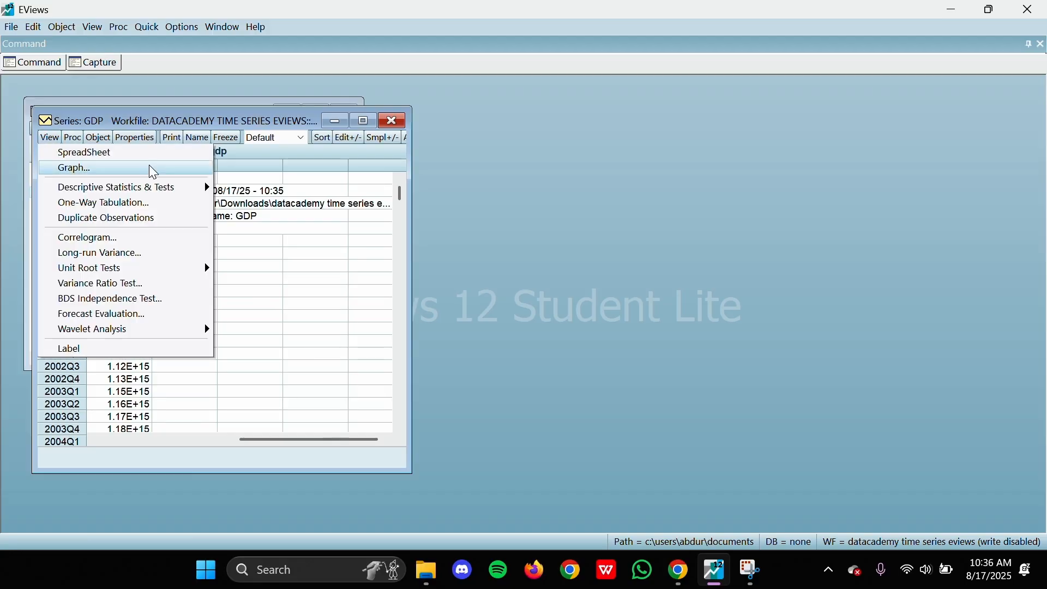
mouse_move(145, 194)
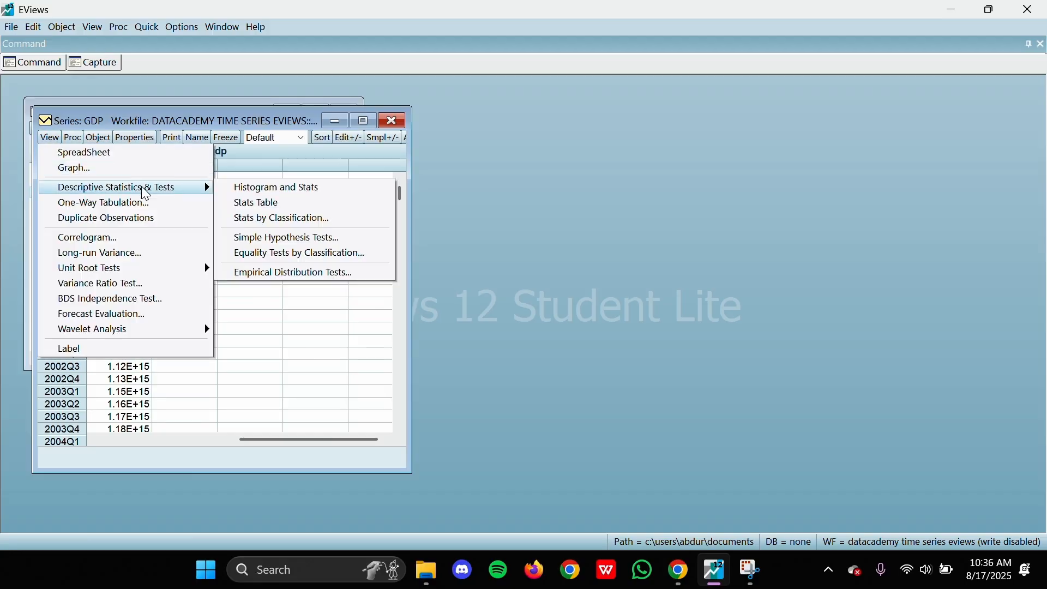
click(110, 169)
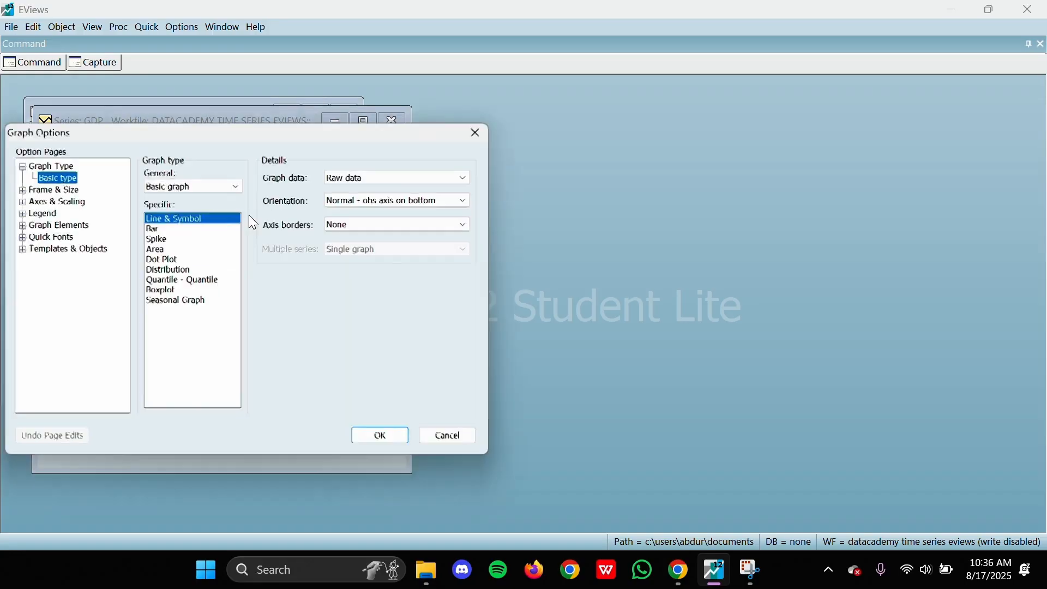
click(385, 437)
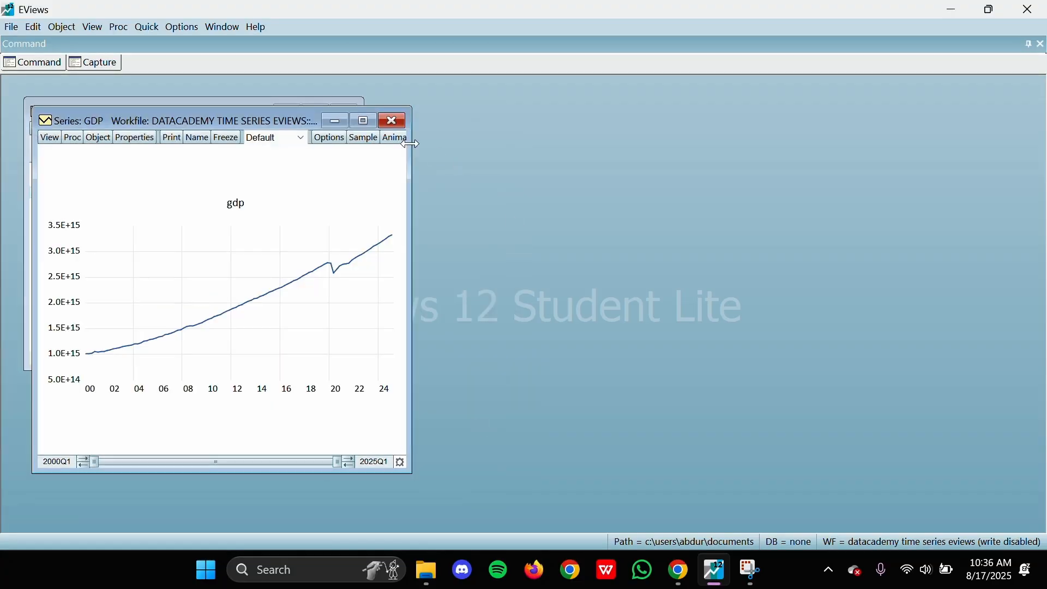
drag(189, 117, 542, 107)
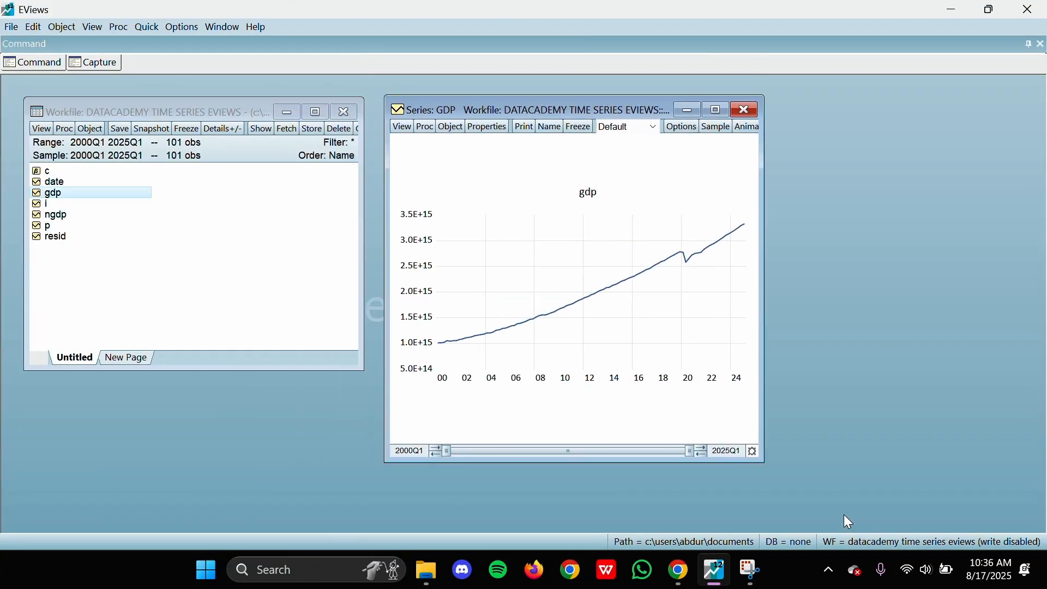
drag(766, 463, 928, 512)
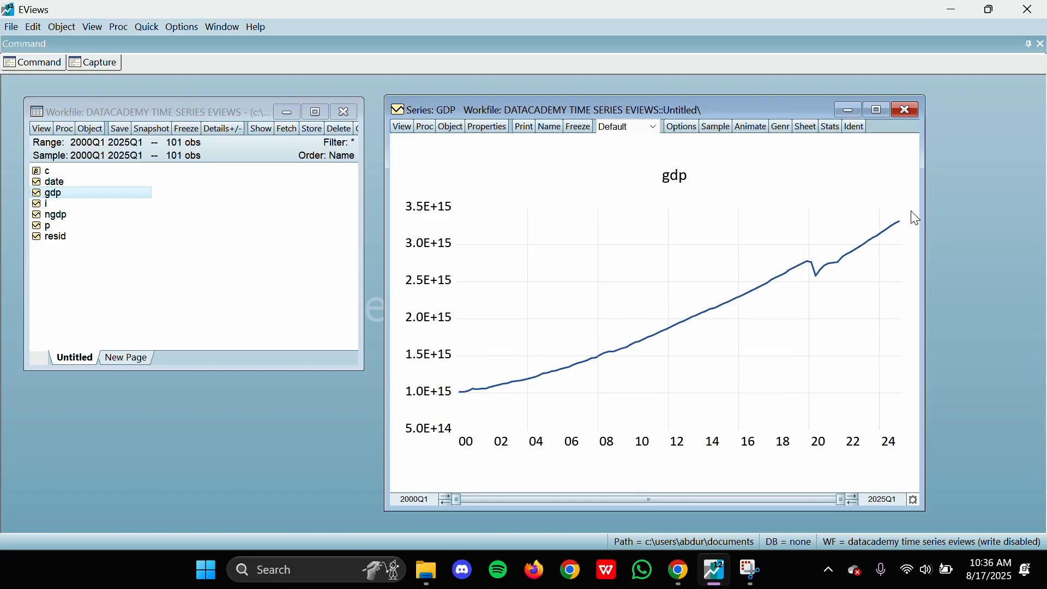
Step: View the gdp graph as Differenced, Log Dif and Year % Chg in turn, and close the series window
click(641, 129)
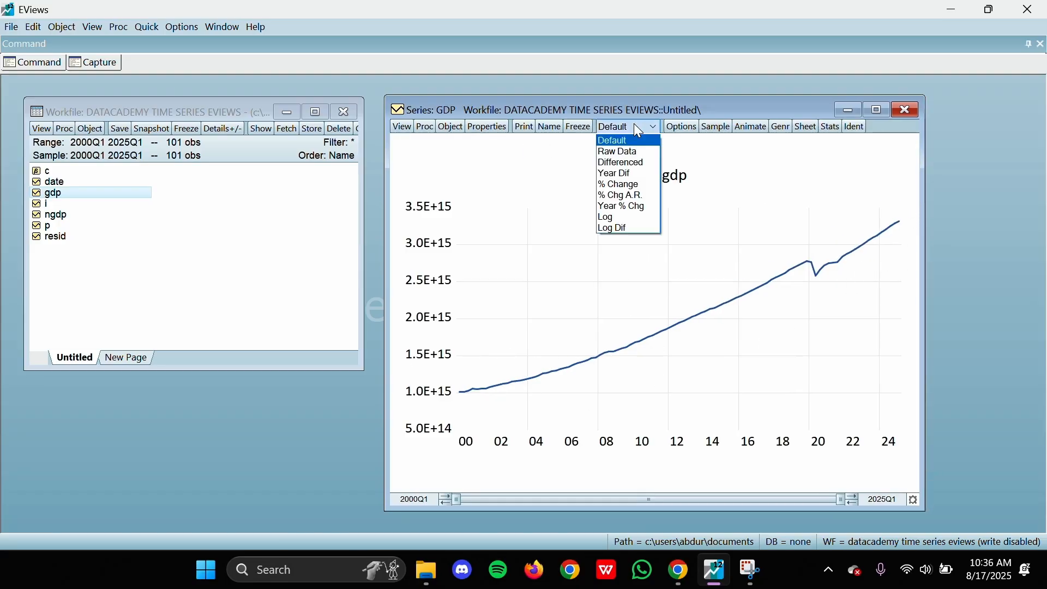
click(632, 162)
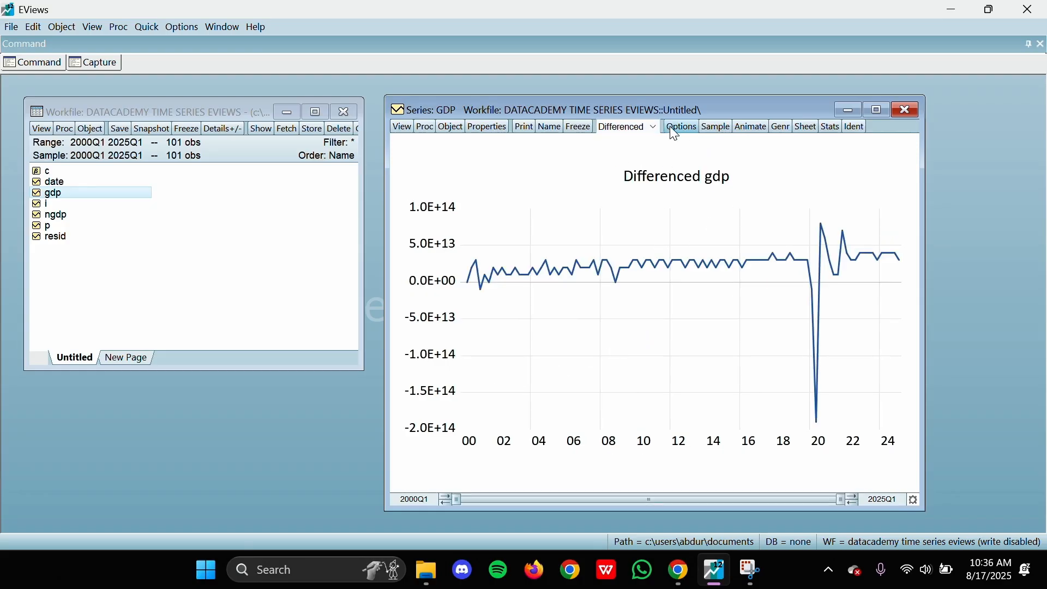
click(641, 125)
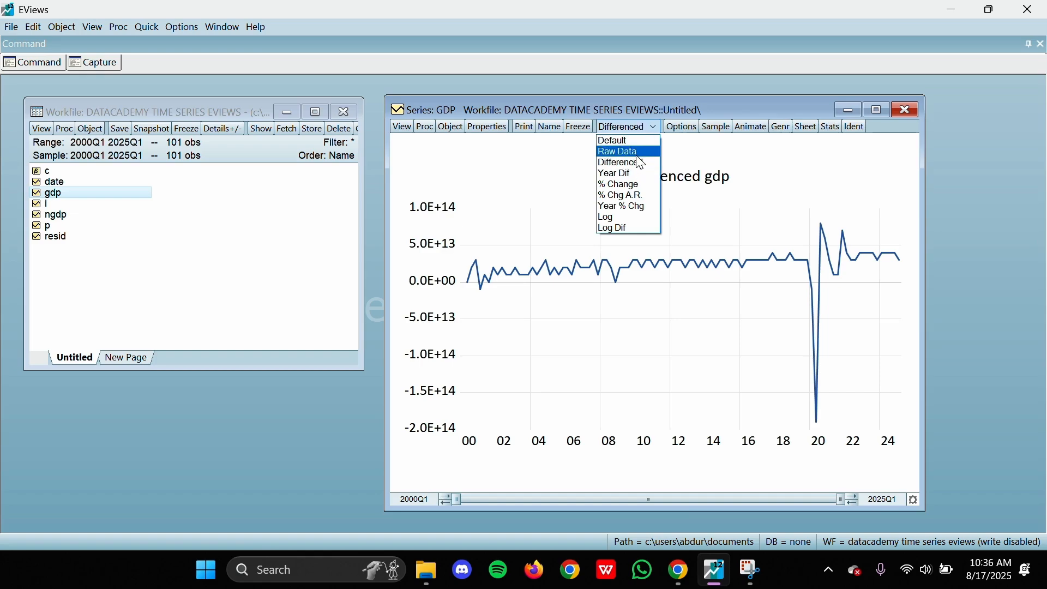
click(633, 228)
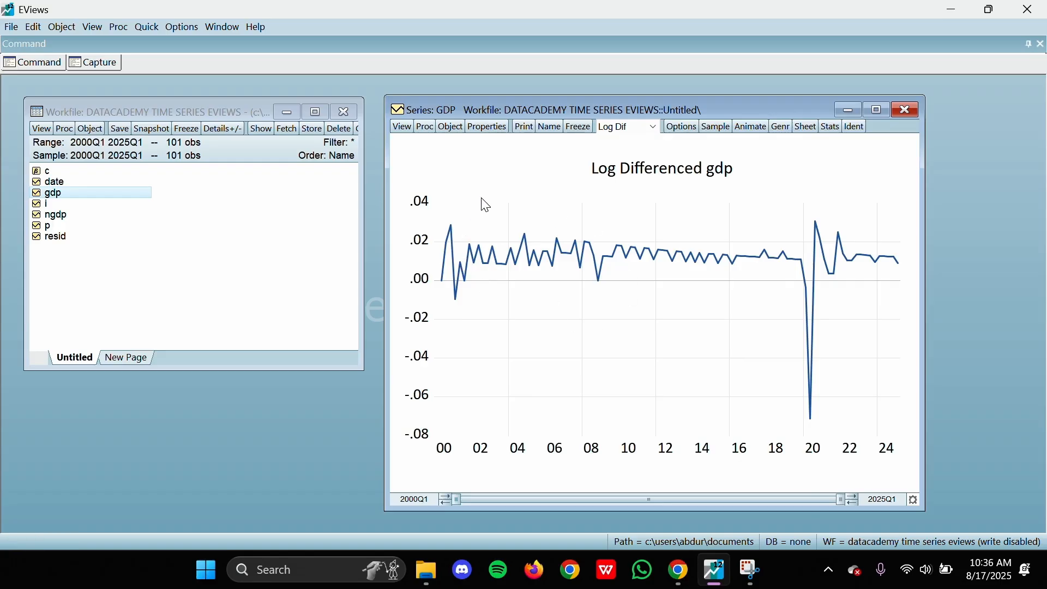
click(633, 127)
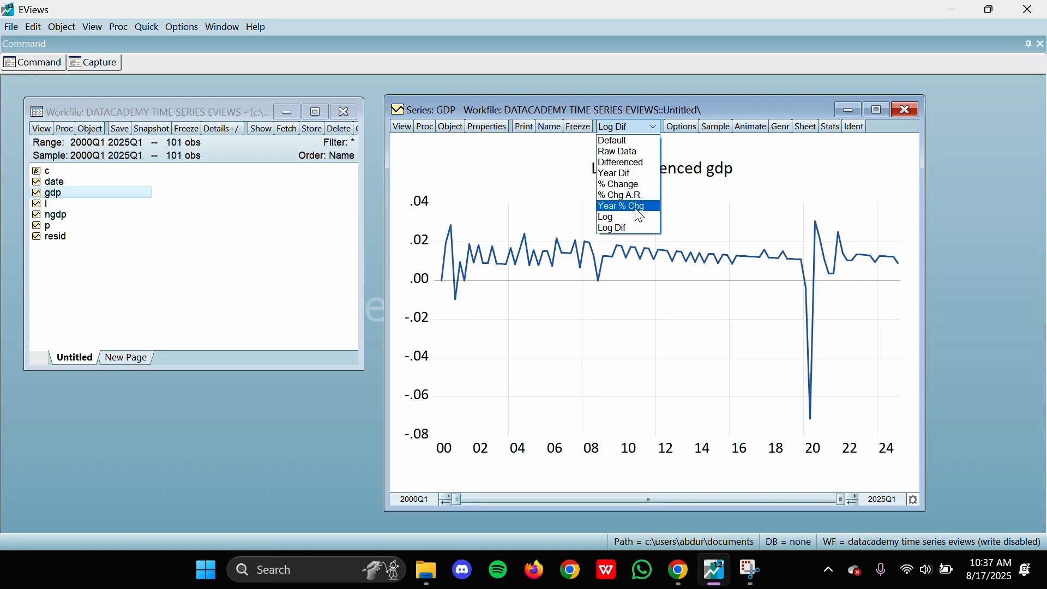
click(649, 212)
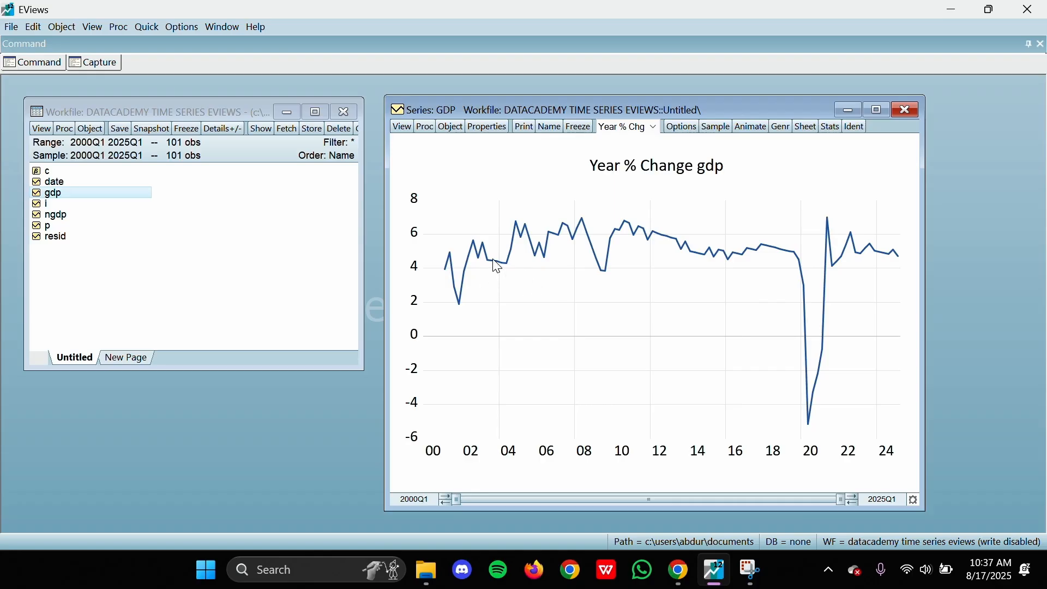
mouse_move(731, 248)
click(402, 125)
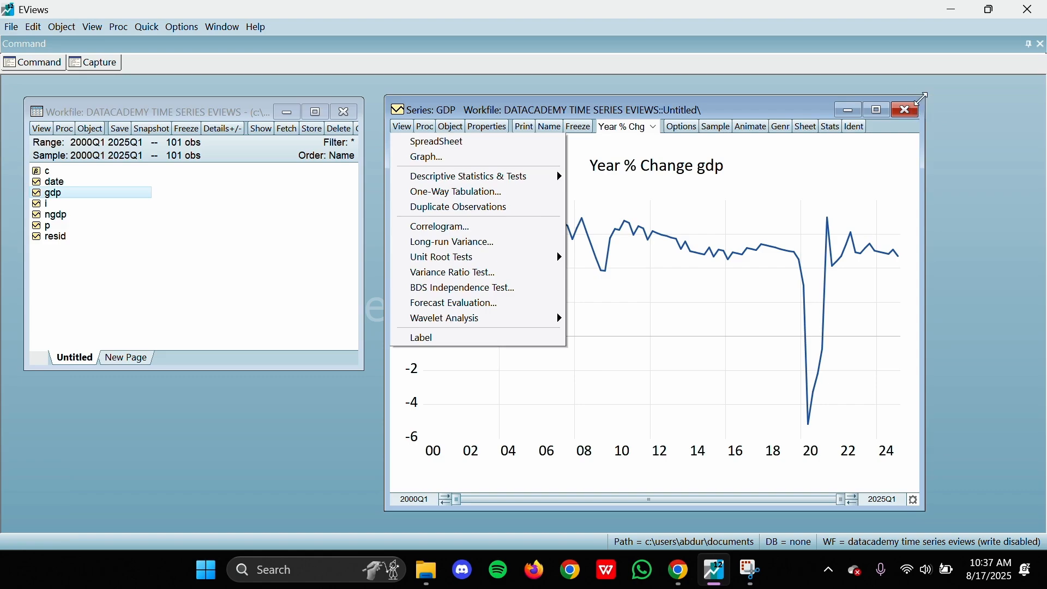
click(907, 110)
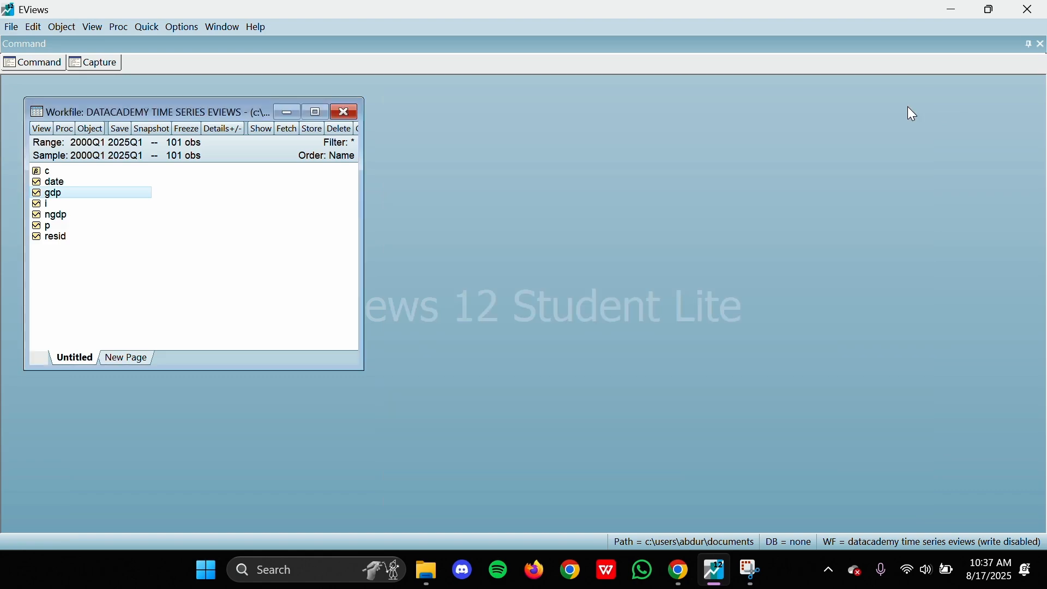
Step: Open gdp and p together as a group and place the group window beside the workfile
ctrl+click(56, 225)
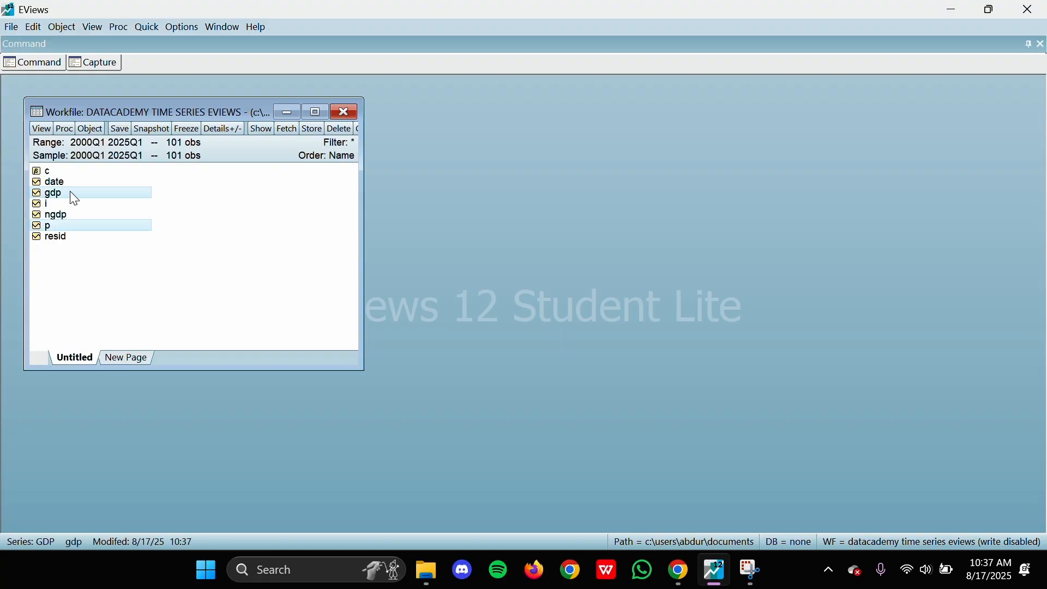
right_click(70, 192)
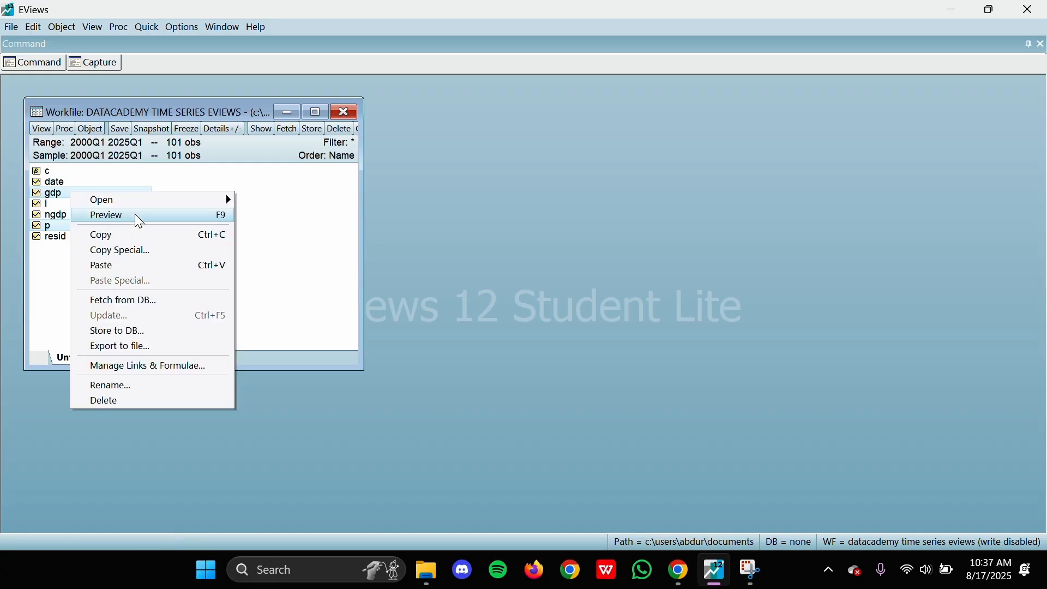
mouse_move(147, 203)
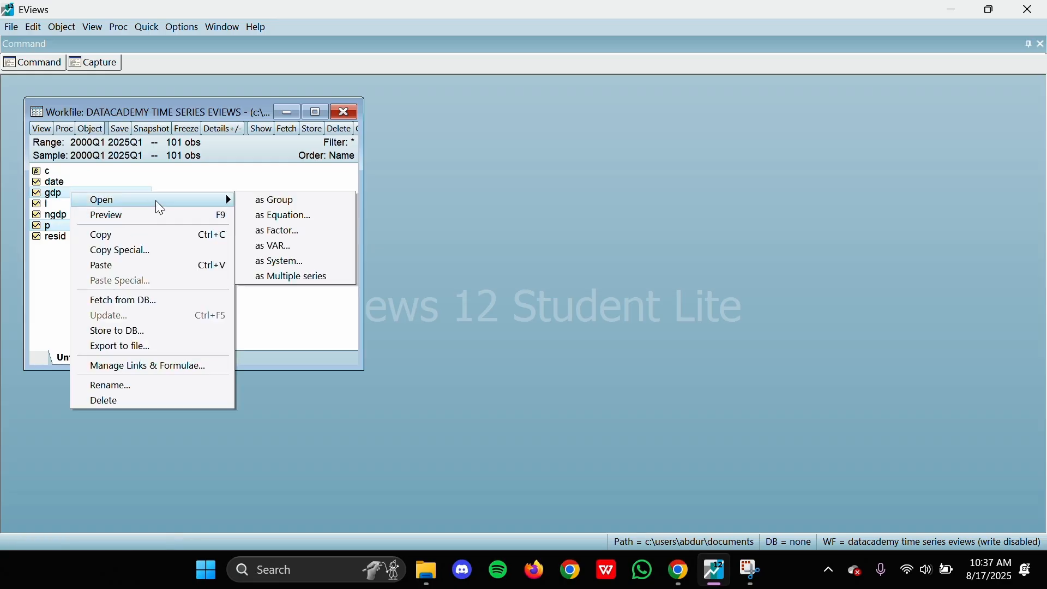
click(305, 203)
drag(145, 144, 450, 108)
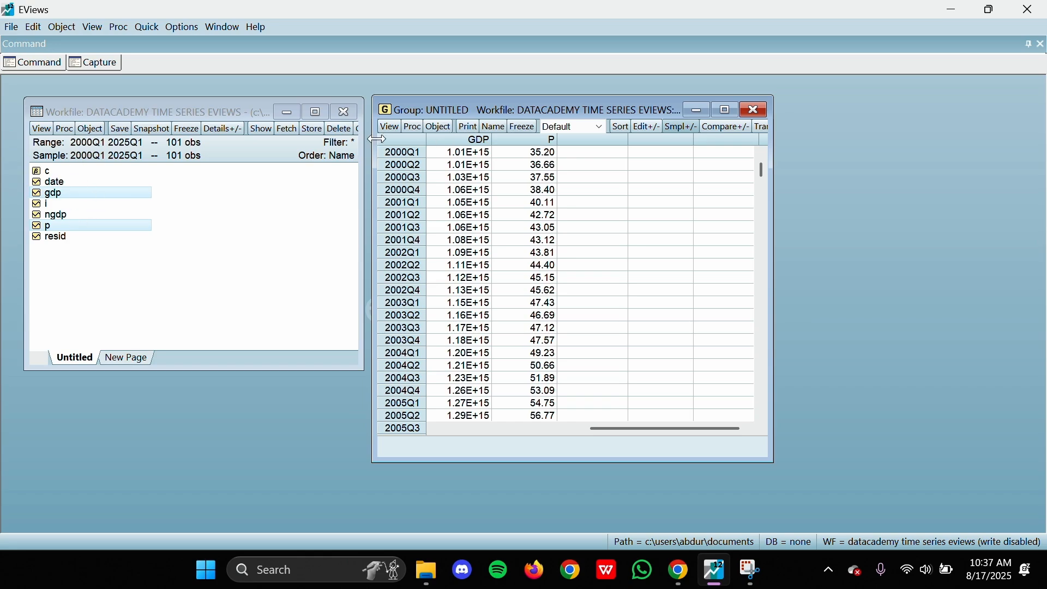
Step: Plot the gdp and p group as a Line & Symbol graph in a single graph, and widen its window
click(391, 127)
click(419, 187)
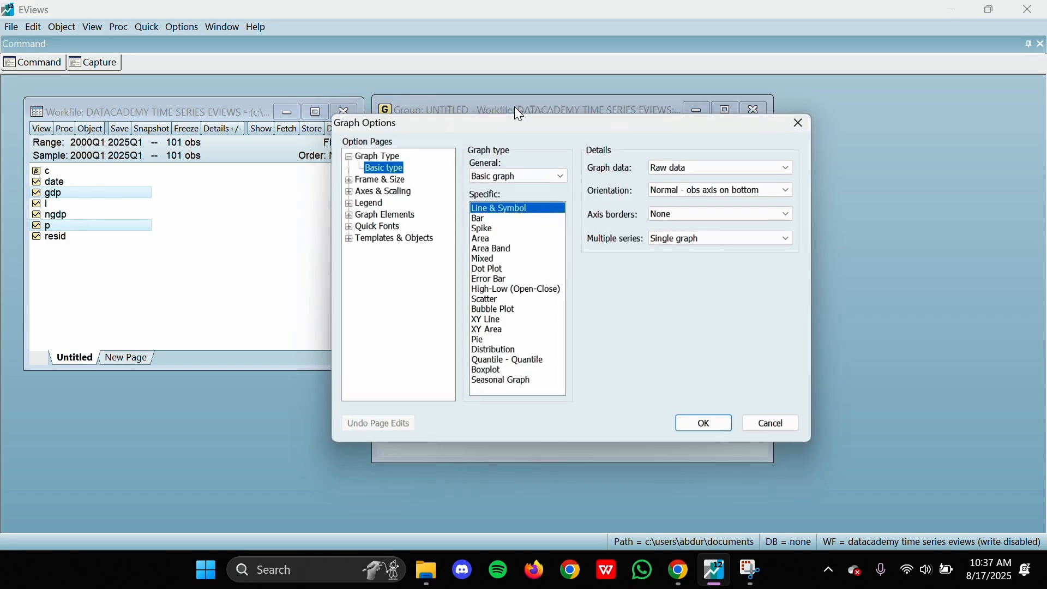
key(Return)
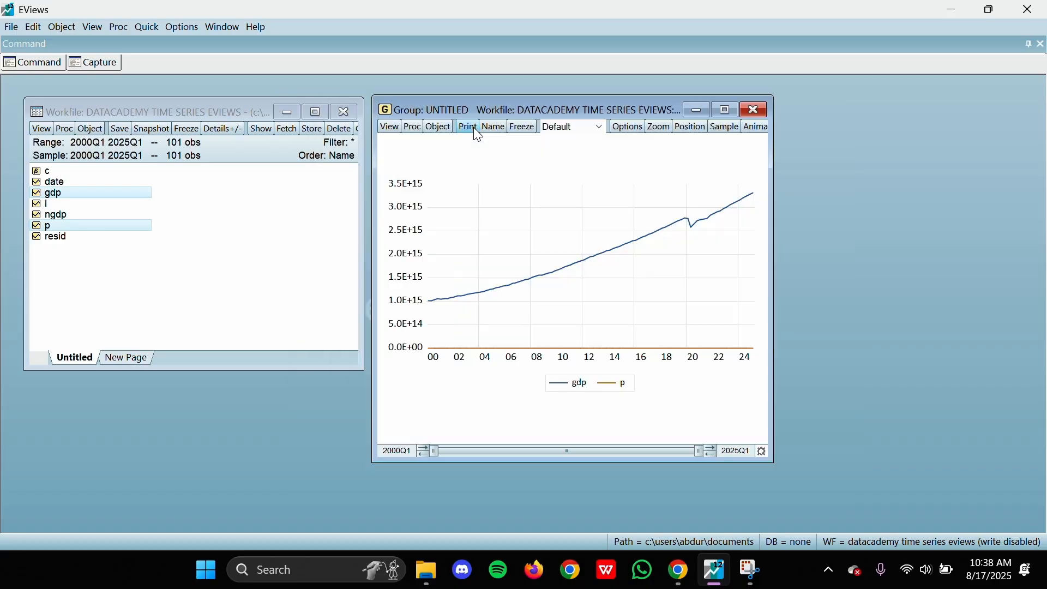
drag(582, 110, 374, 103)
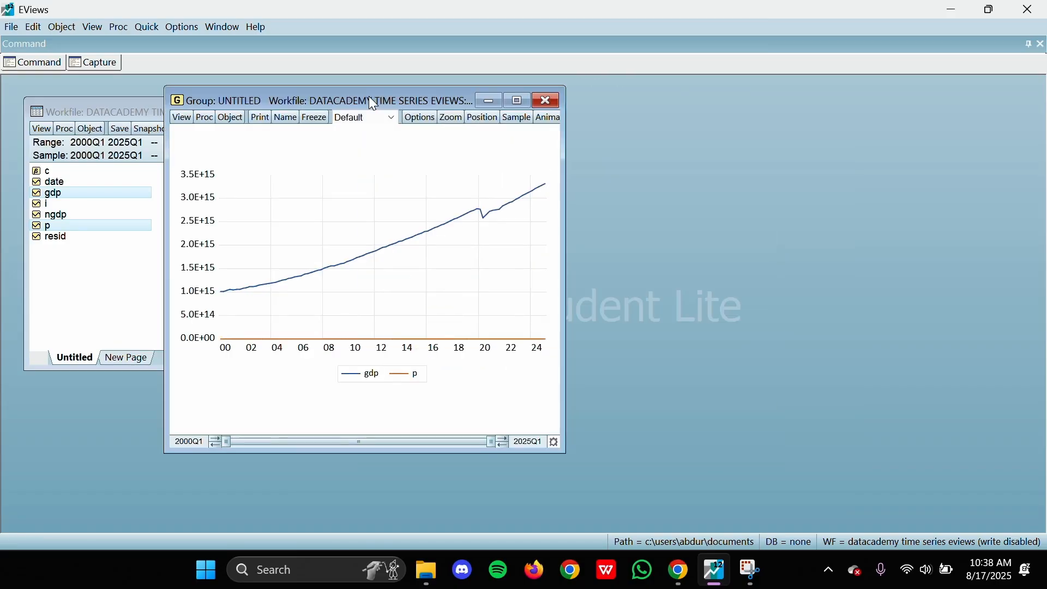
drag(566, 199, 742, 213)
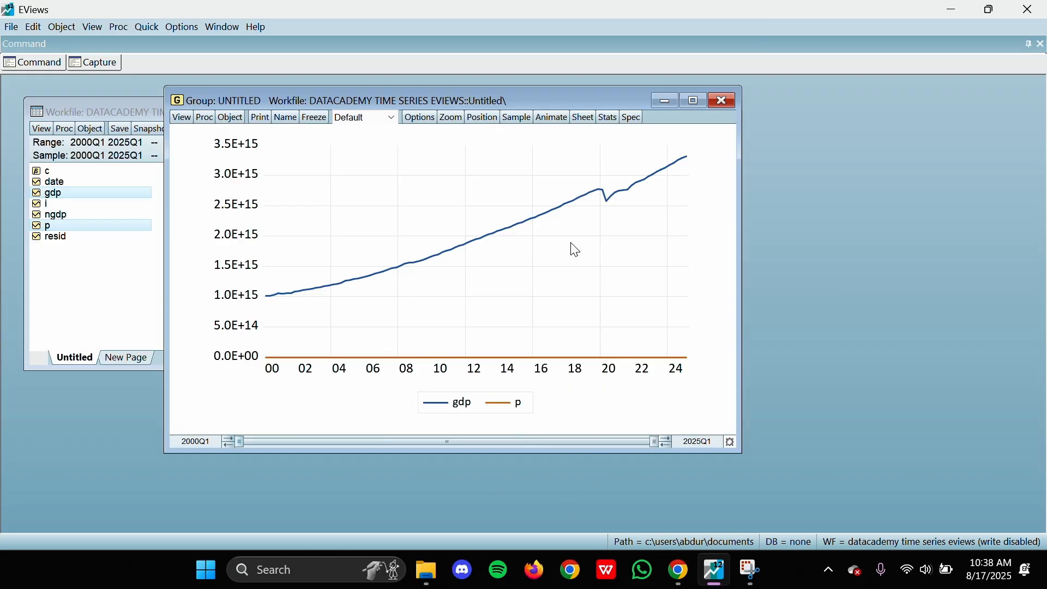
Step: Show the gdp and p group graph as % Change and move its window clear of the workfile
click(377, 119)
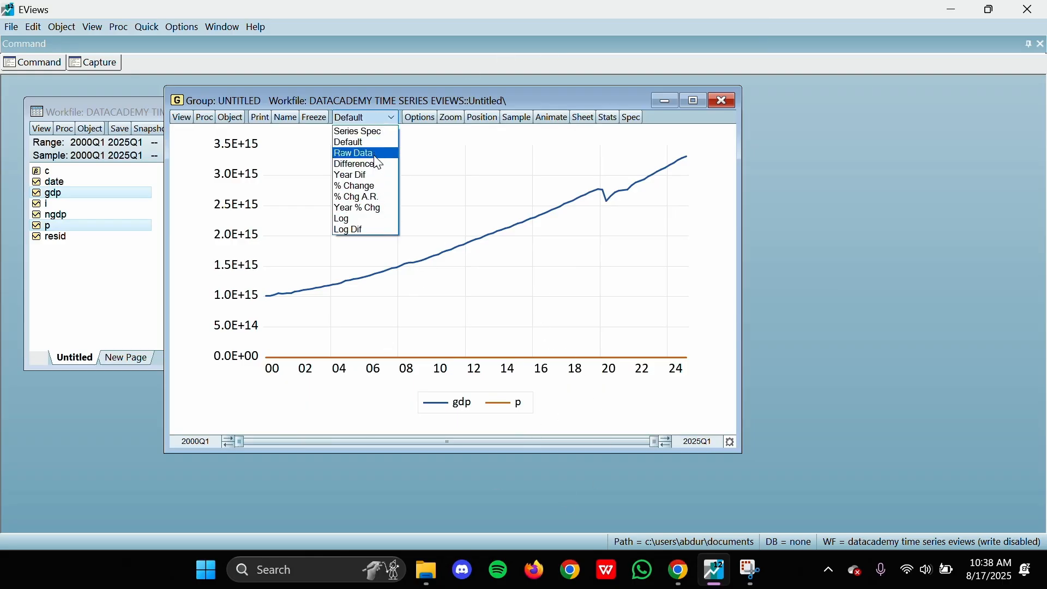
click(363, 187)
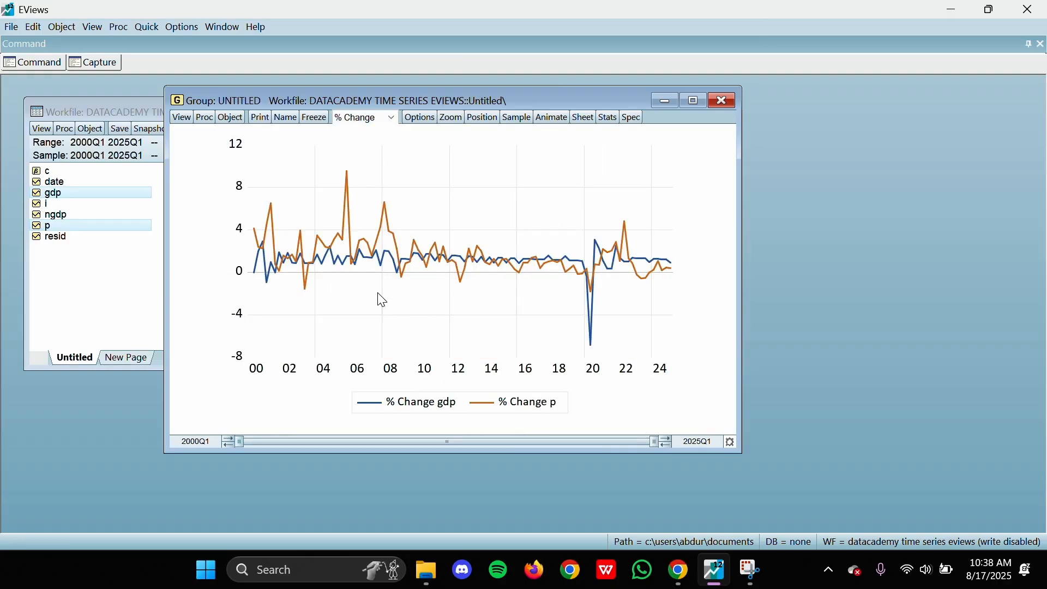
mouse_move(489, 173)
mouse_move(466, 287)
drag(314, 107, 531, 114)
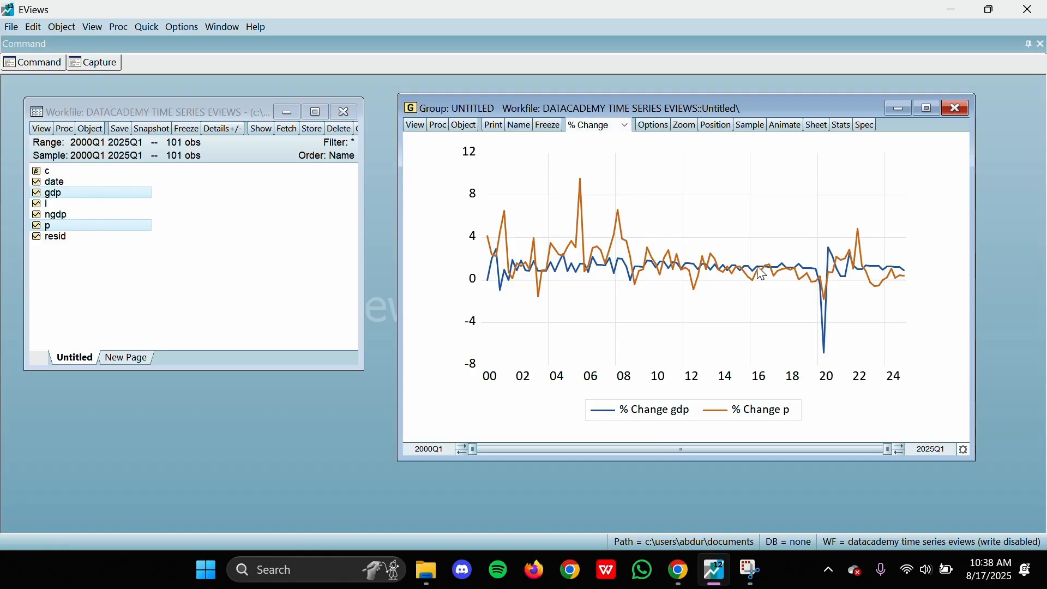
Step: Close the untitled gdp and p group, deleting it, and clear the series selection in the workfile
click(960, 107)
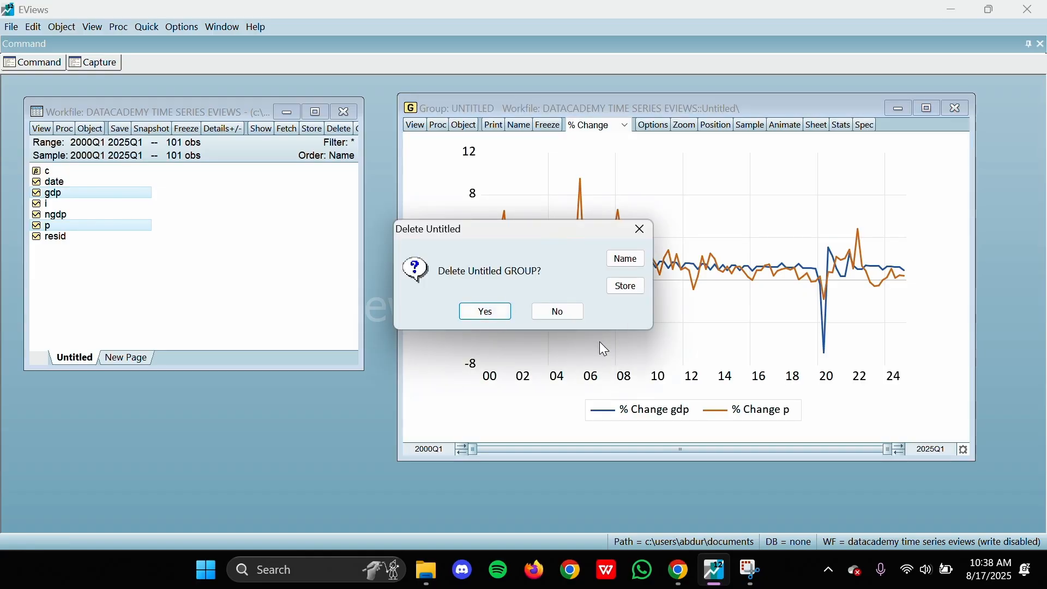
click(483, 310)
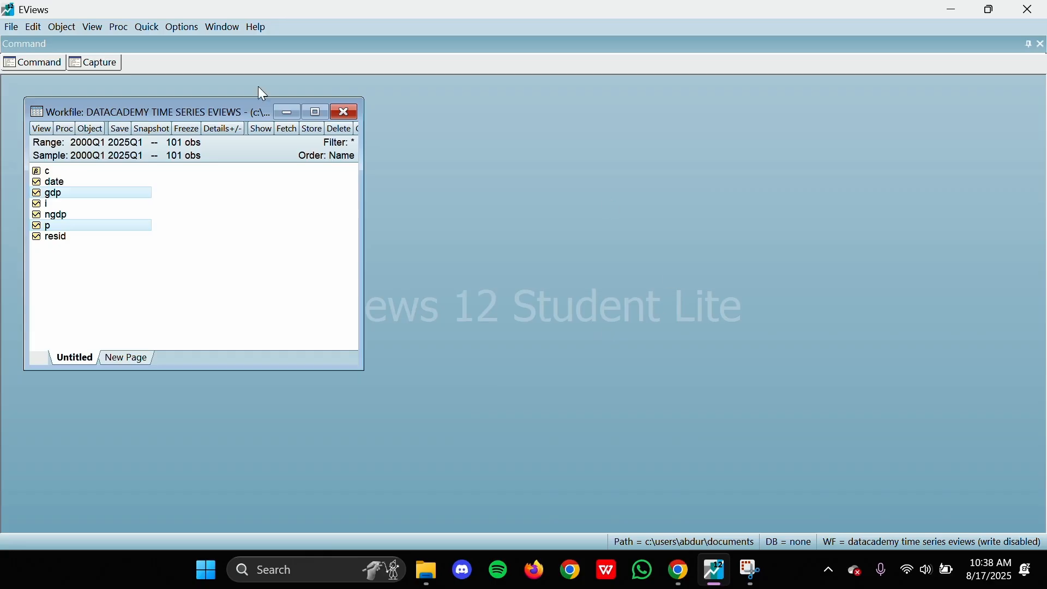
click(244, 238)
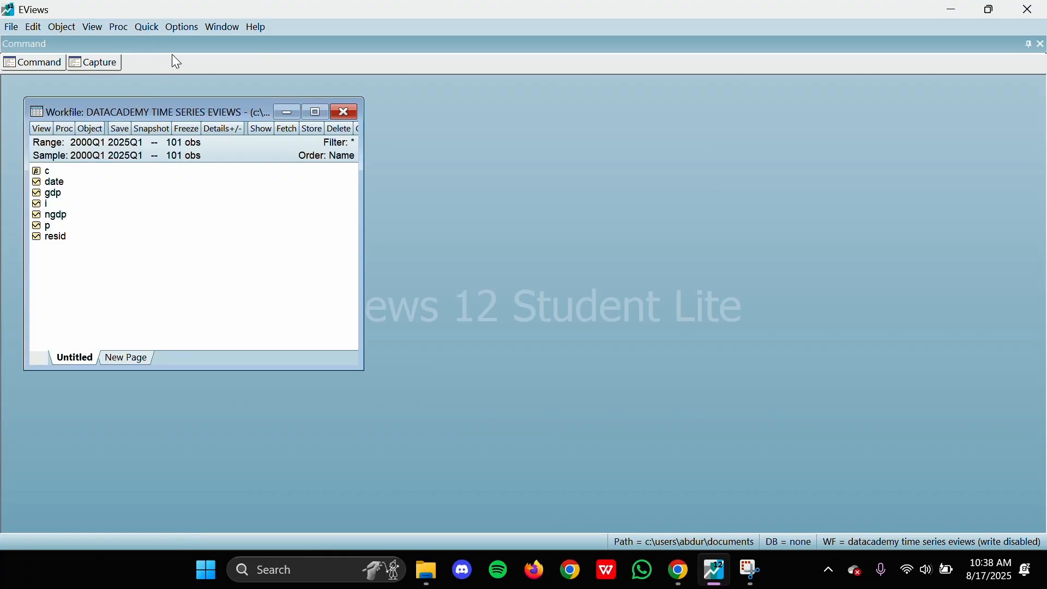
Step: Start generating a series by equation, entering dln_gdp = d(log(gdp)), with the dialog placed beside the workfile
click(91, 130)
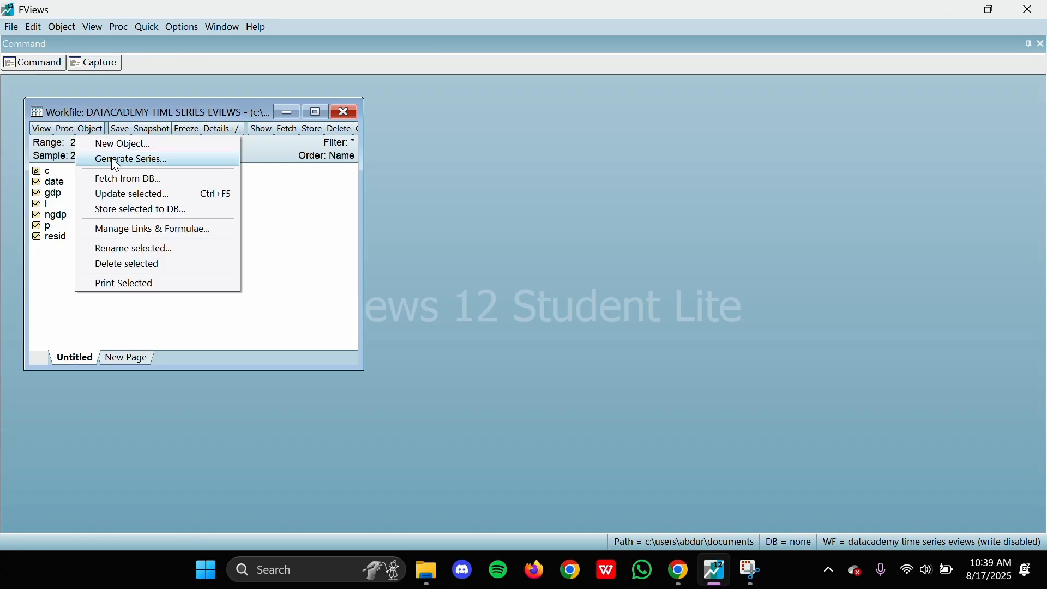
click(125, 164)
drag(191, 131, 509, 112)
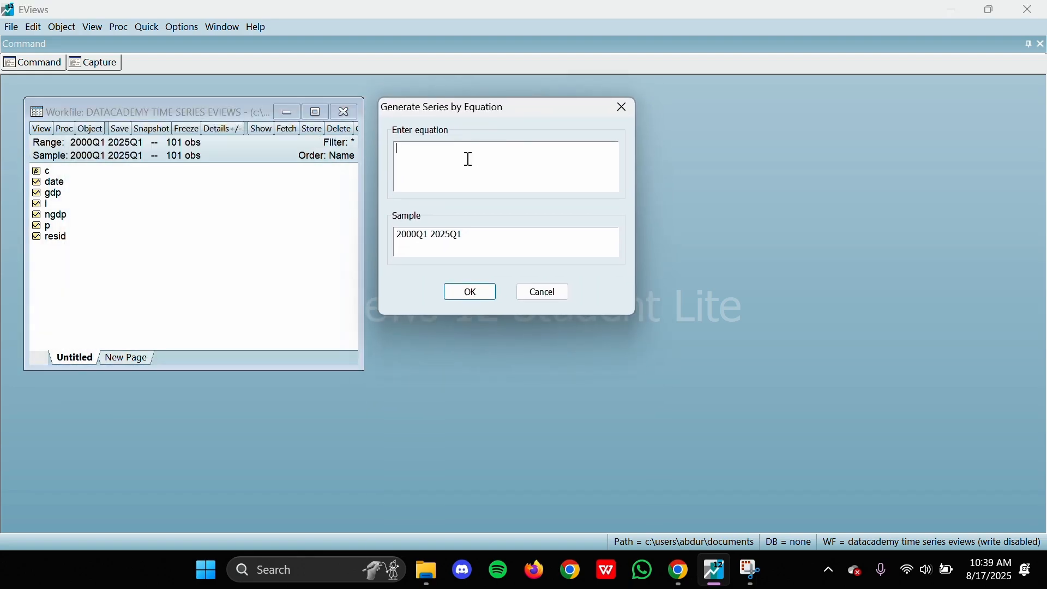
text(dln_gdp)
text(= d(log(gdp)))
click(442, 149)
drag(451, 148, 484, 148)
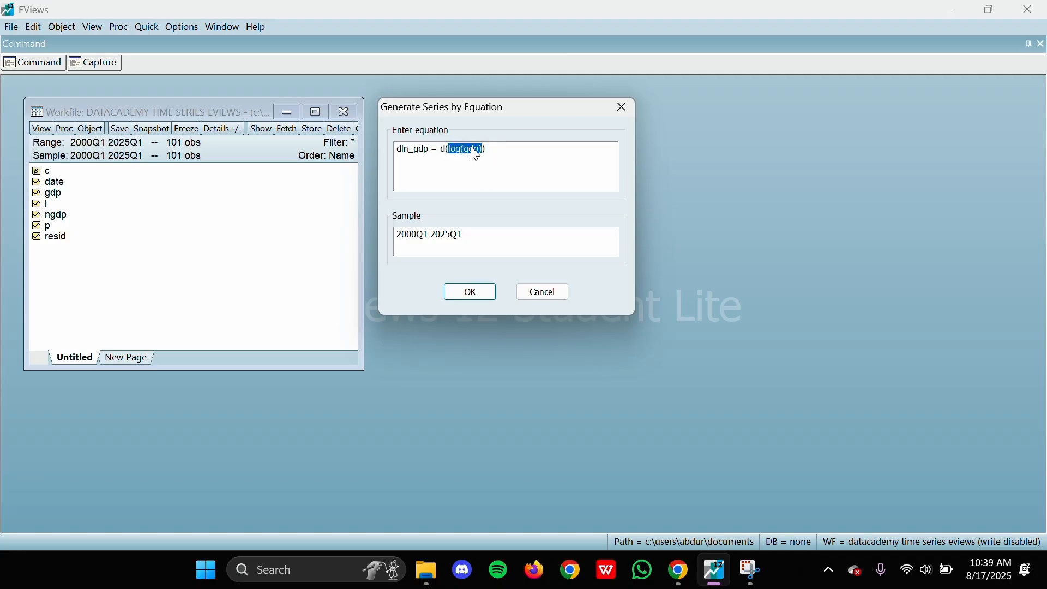
Step: Multiply the dln_gdp equation by 400 and generate the series for the sample 2000Q1 2025Q1
click(495, 145)
text(* 400)
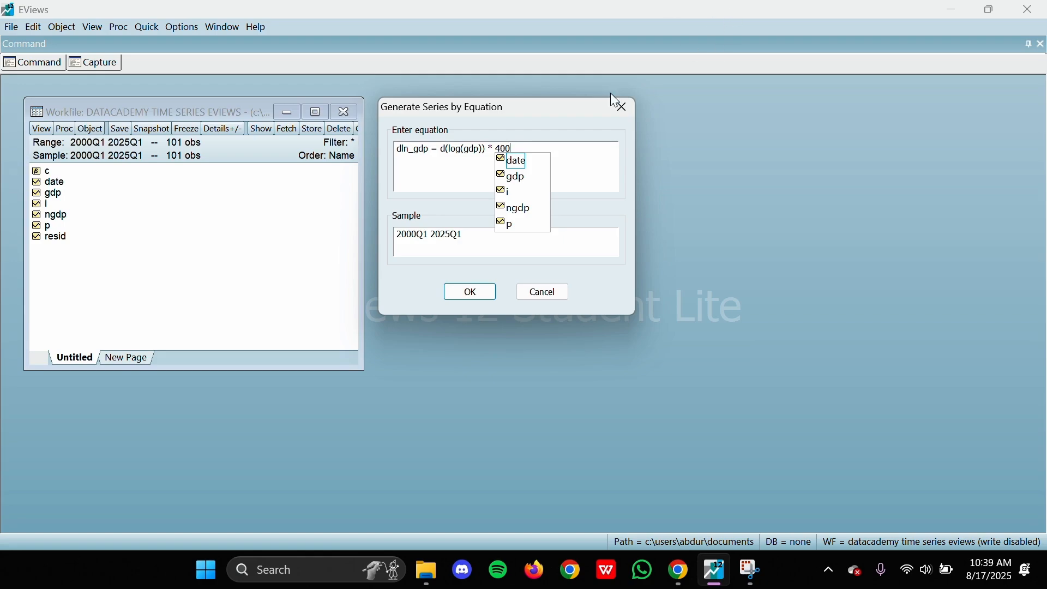
click(486, 148)
click(522, 149)
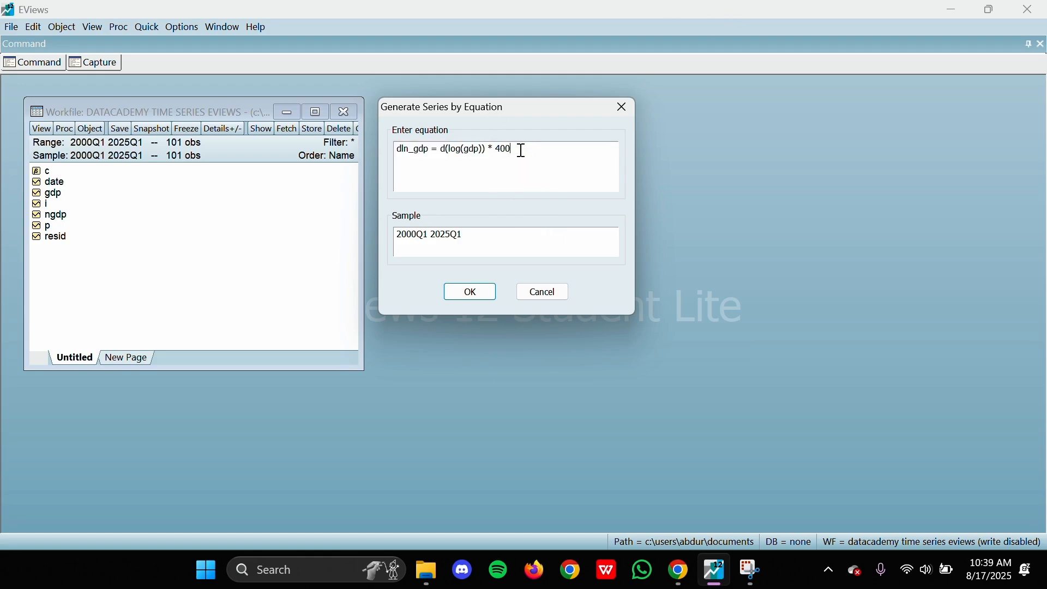
drag(530, 150, 490, 147)
drag(443, 149, 490, 146)
drag(493, 149, 517, 149)
click(539, 150)
key(ctrl+a)
click(523, 153)
click(473, 290)
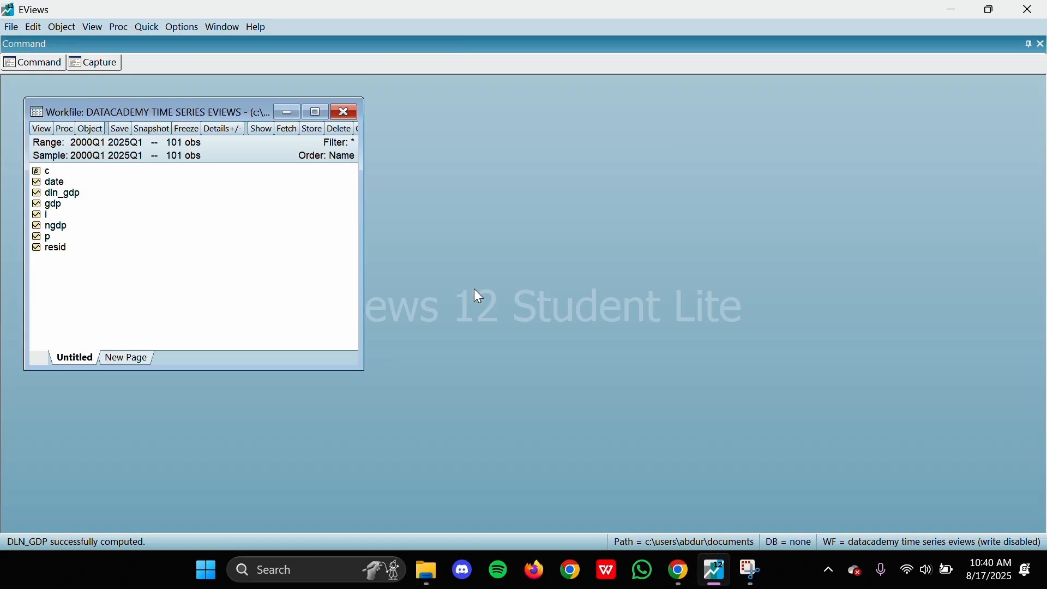
Step: Generate the series dln_p = d(log(p)) * 400 for the sample 2000Q1 2025Q1
click(93, 129)
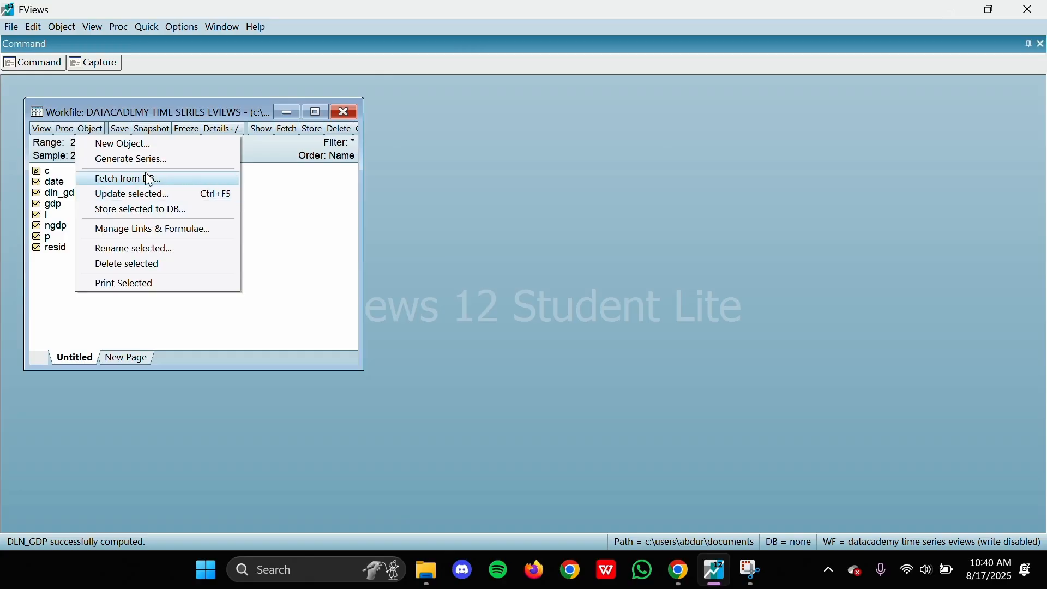
click(57, 194)
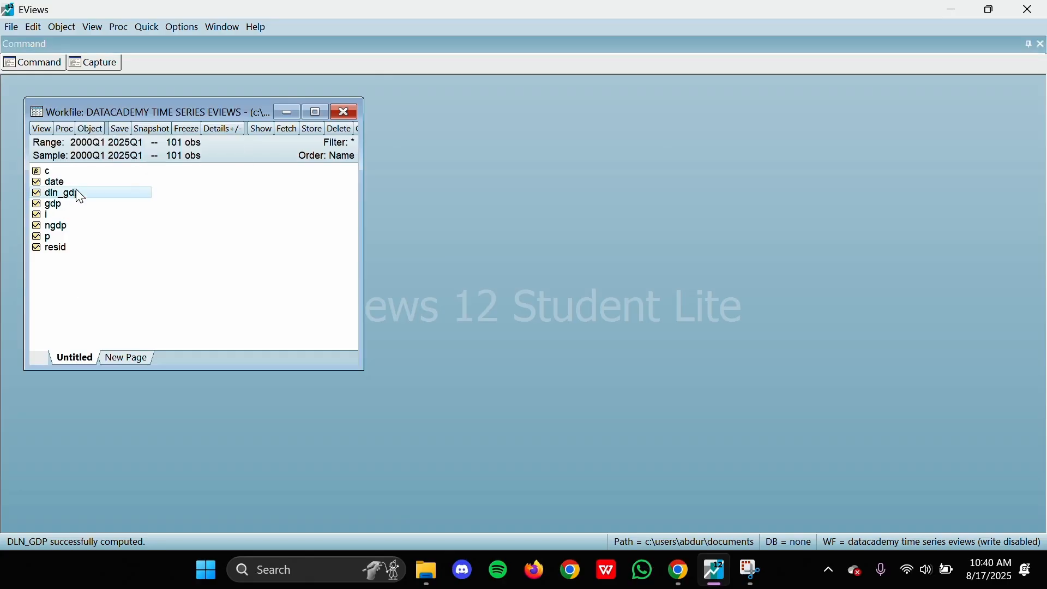
click(91, 129)
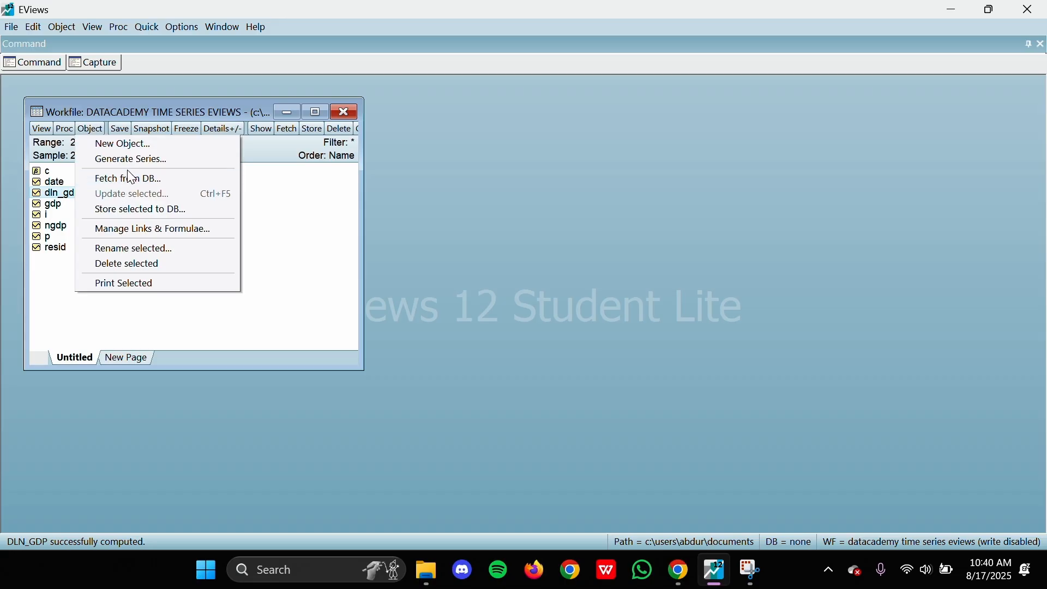
click(137, 160)
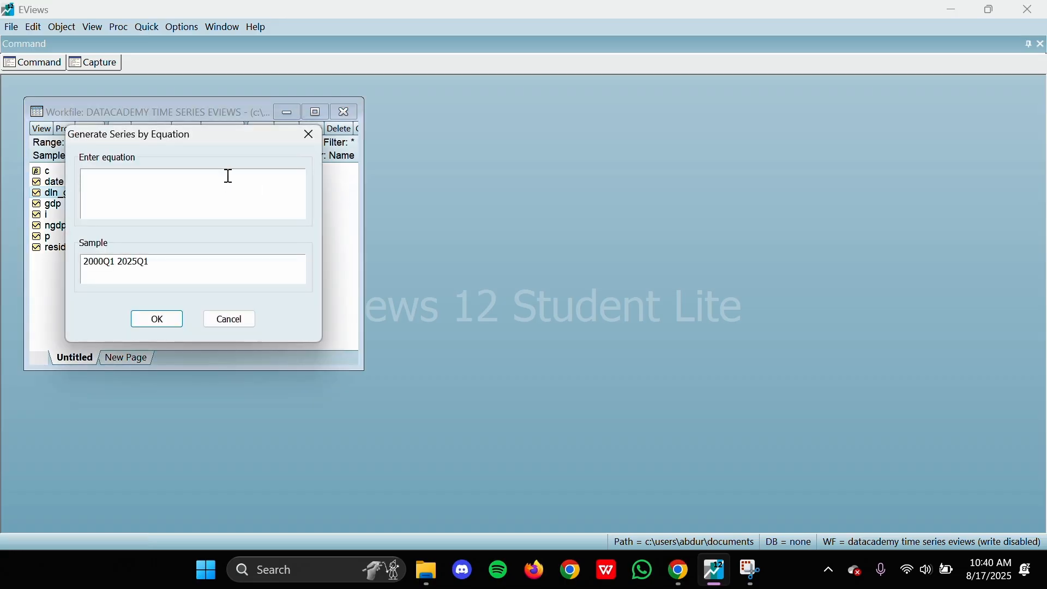
drag(221, 142, 542, 116)
text(dln_p =)
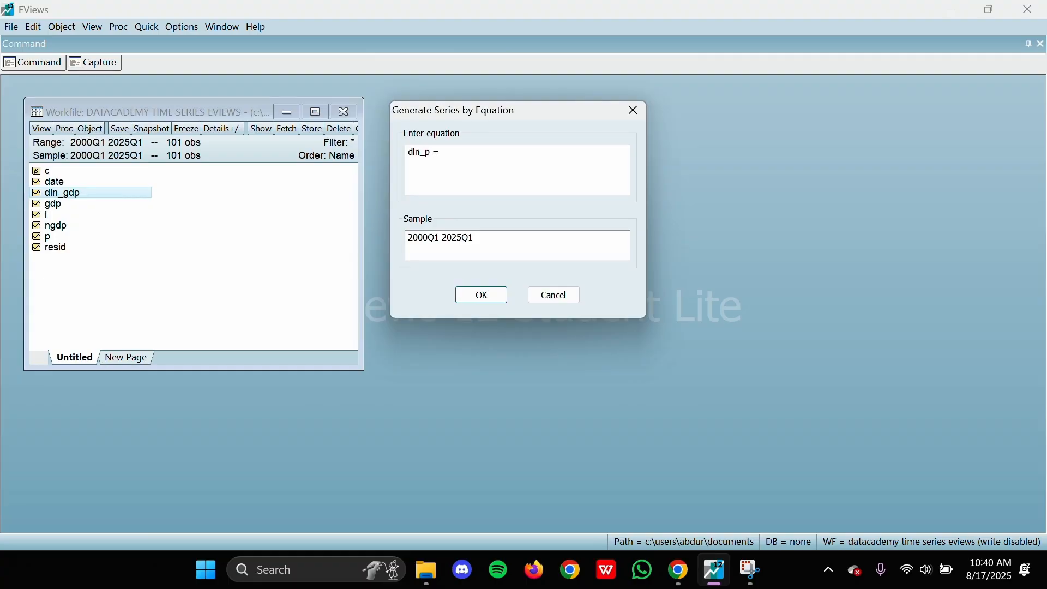
text( d(log(p)) * 400)
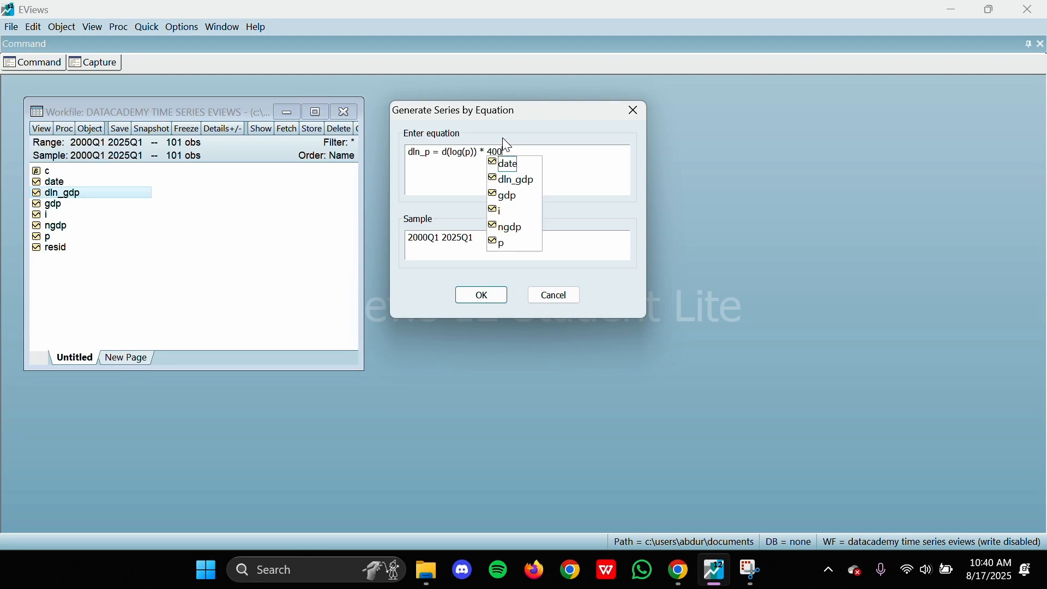
click(508, 147)
click(496, 234)
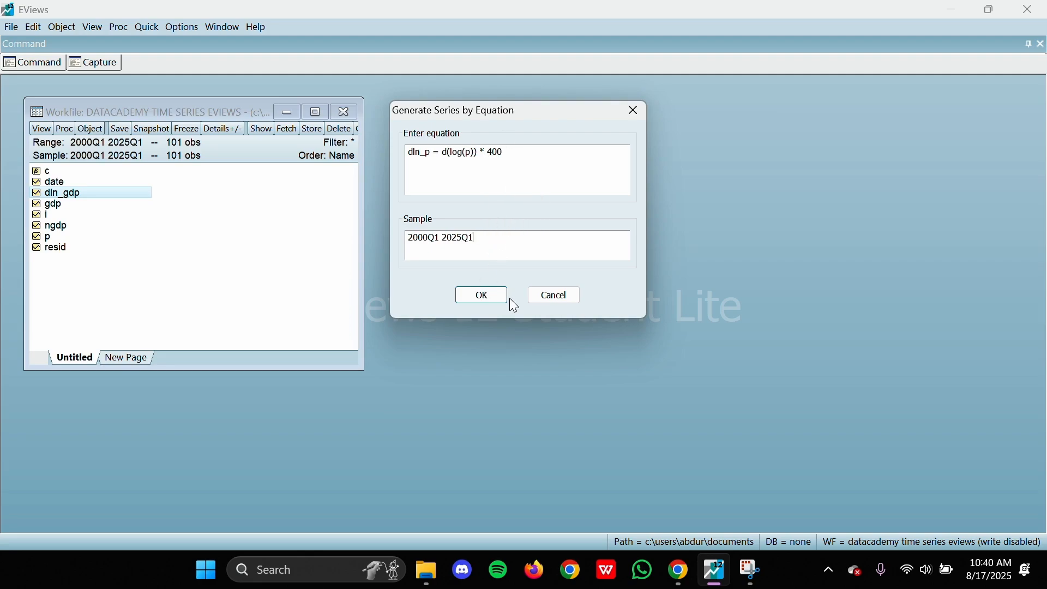
drag(521, 152, 357, 131)
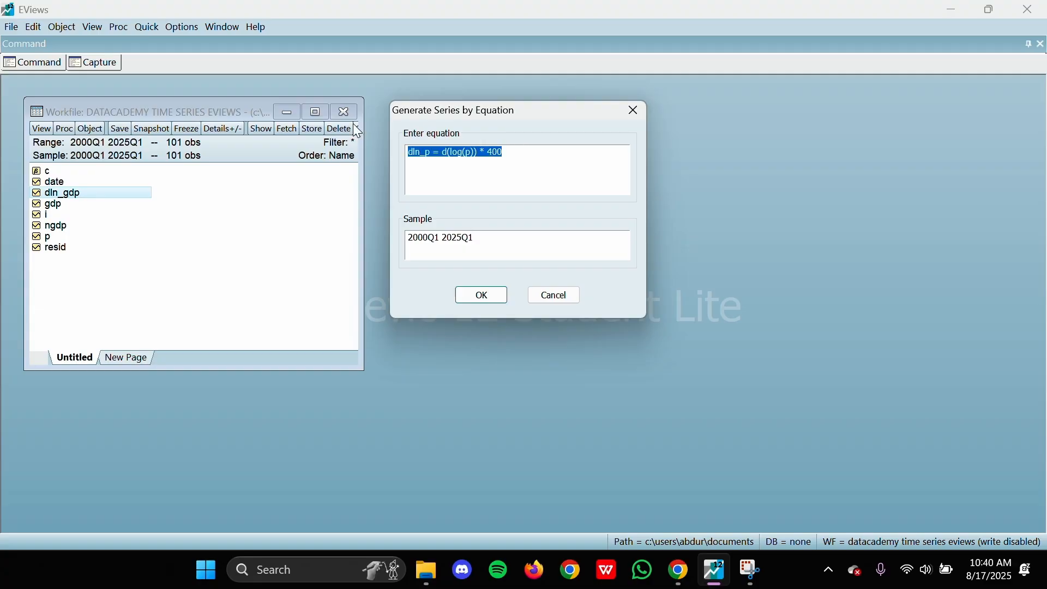
click(526, 151)
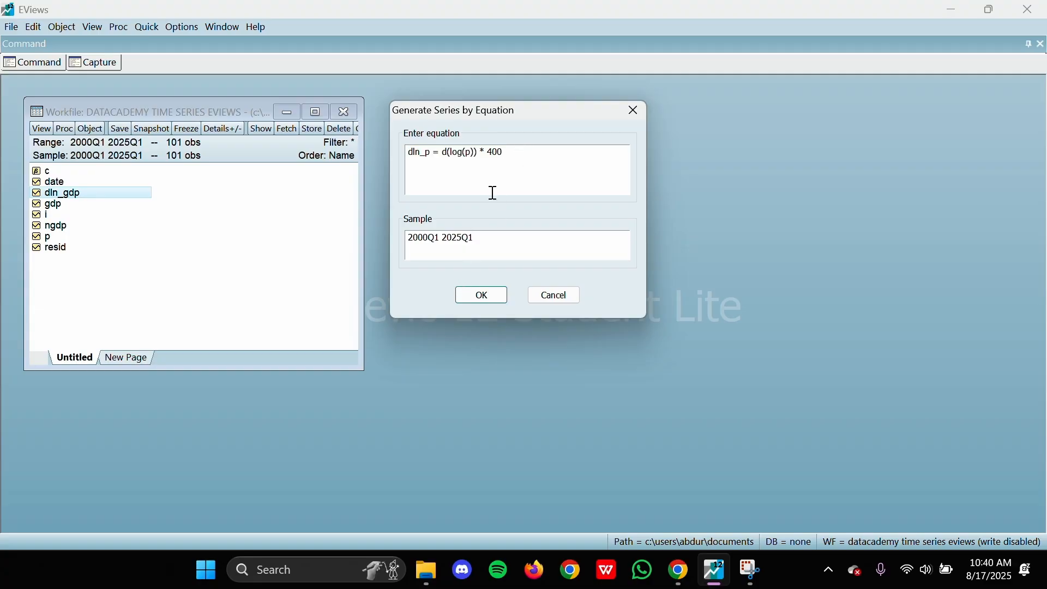
click(482, 296)
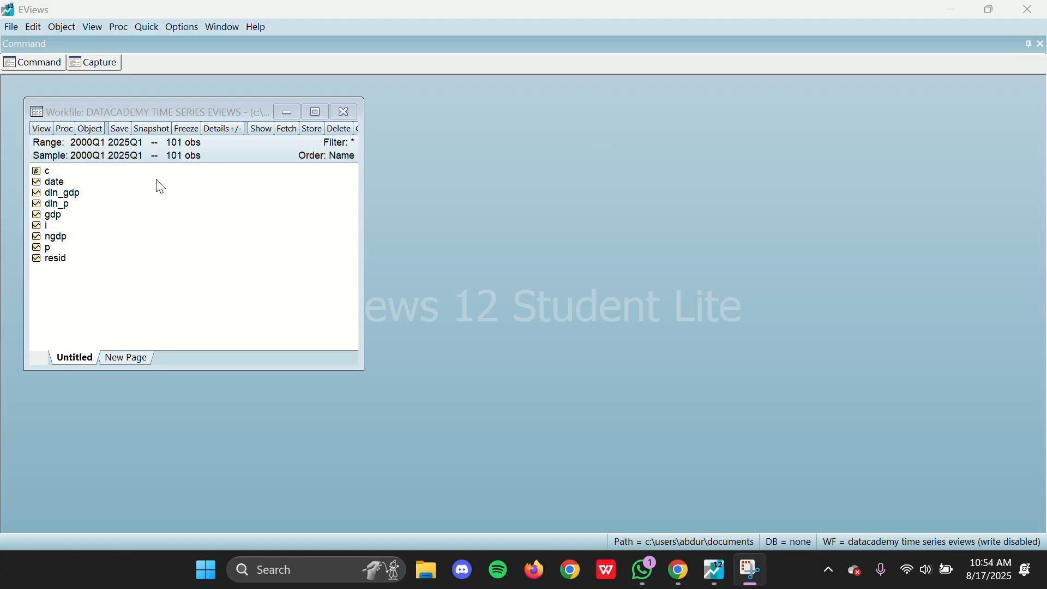
Step: Open the dln_gdp series and place its window beside the workfile
click(70, 204)
double_click(68, 196)
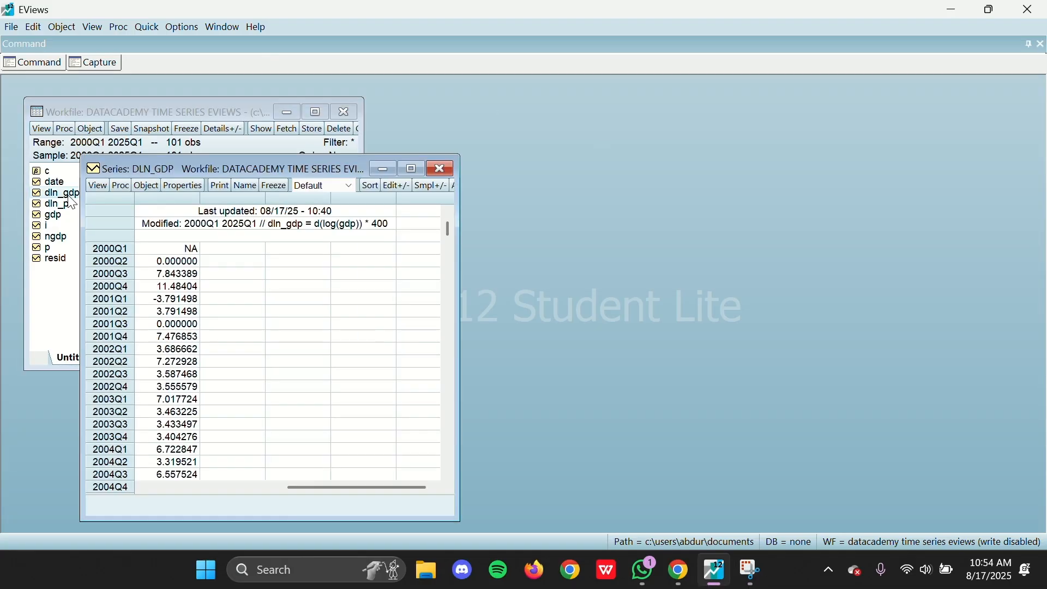
drag(153, 169, 445, 113)
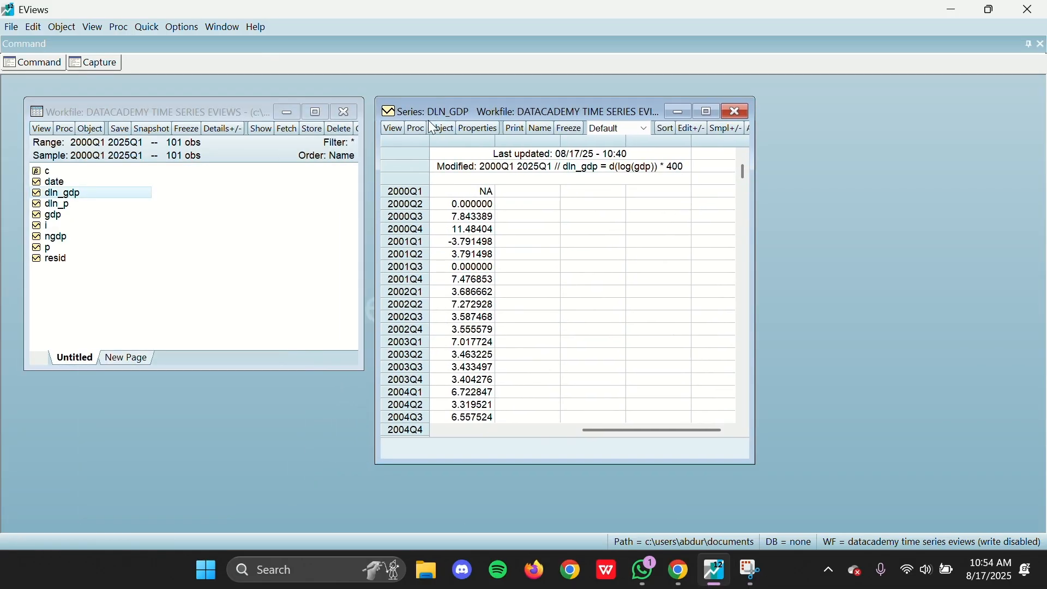
Step: Run an Augmented Dickey-Fuller unit root test on dln_gdp at level with intercept, and move and widen the results window
click(396, 129)
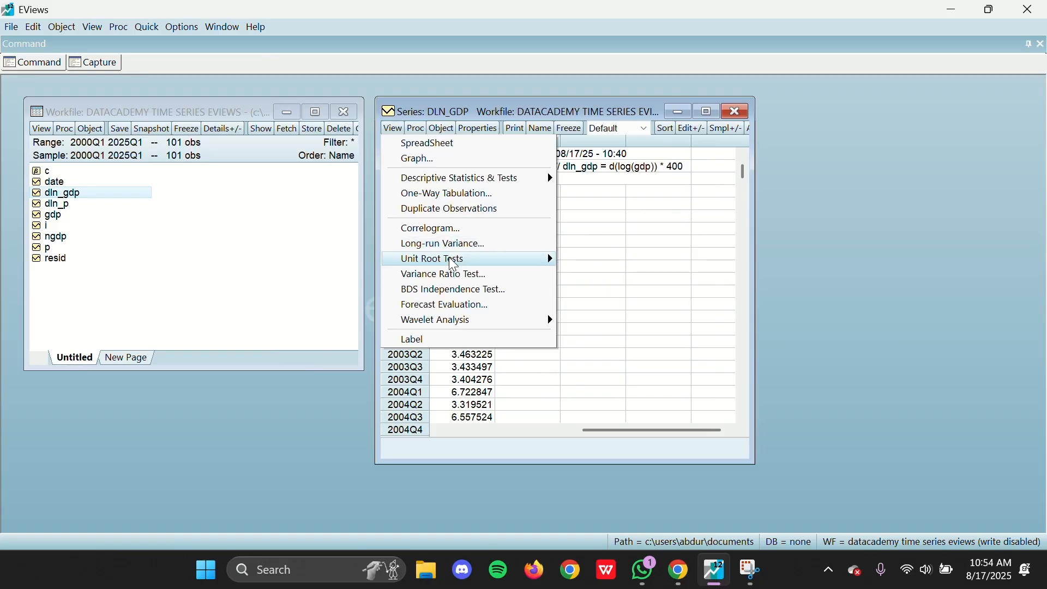
mouse_move(450, 261)
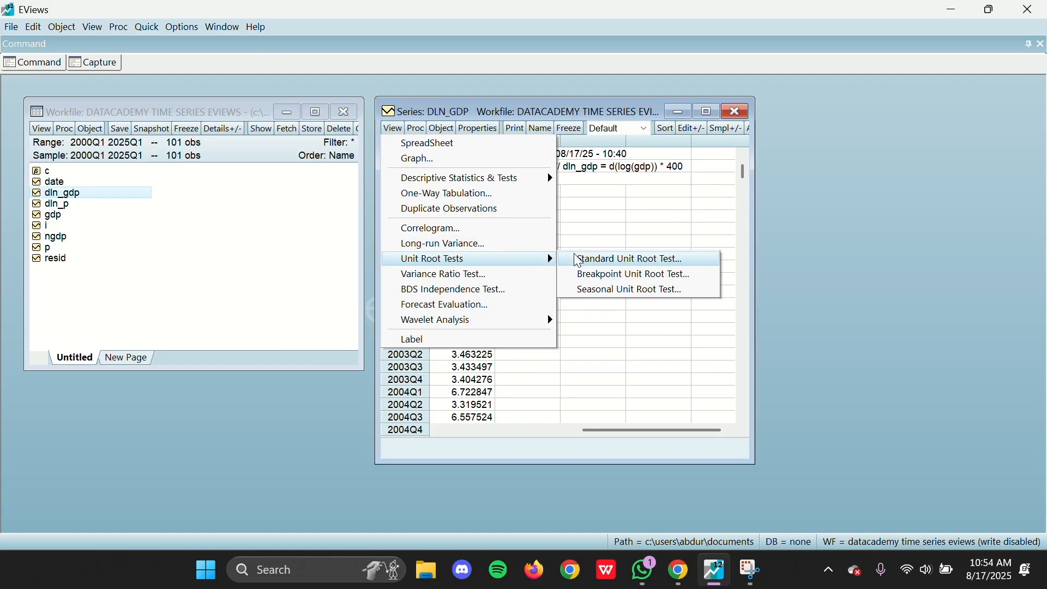
click(594, 261)
drag(489, 166, 404, 144)
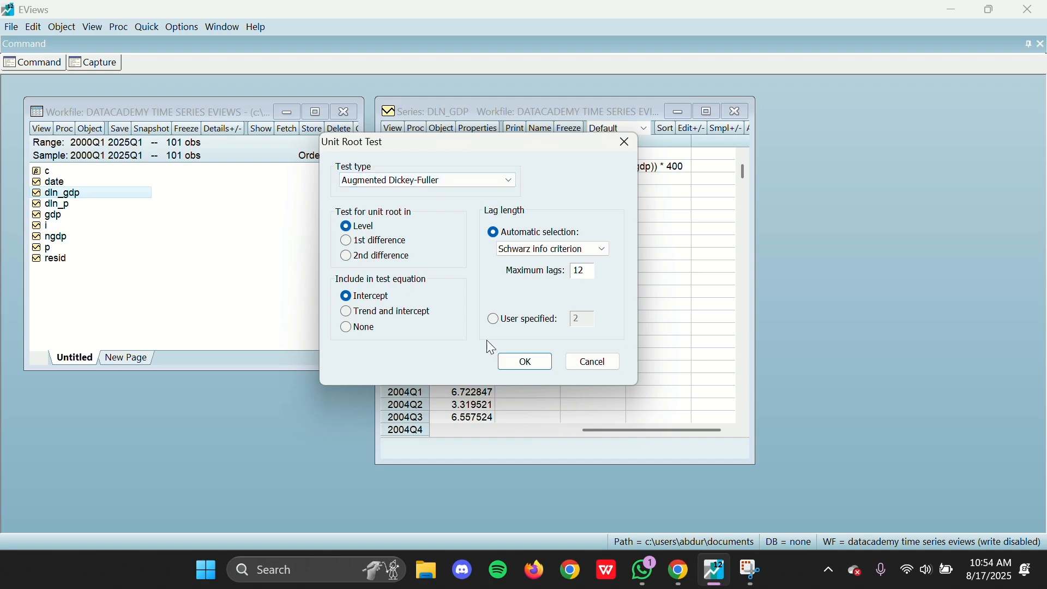
click(526, 361)
drag(496, 112, 375, 104)
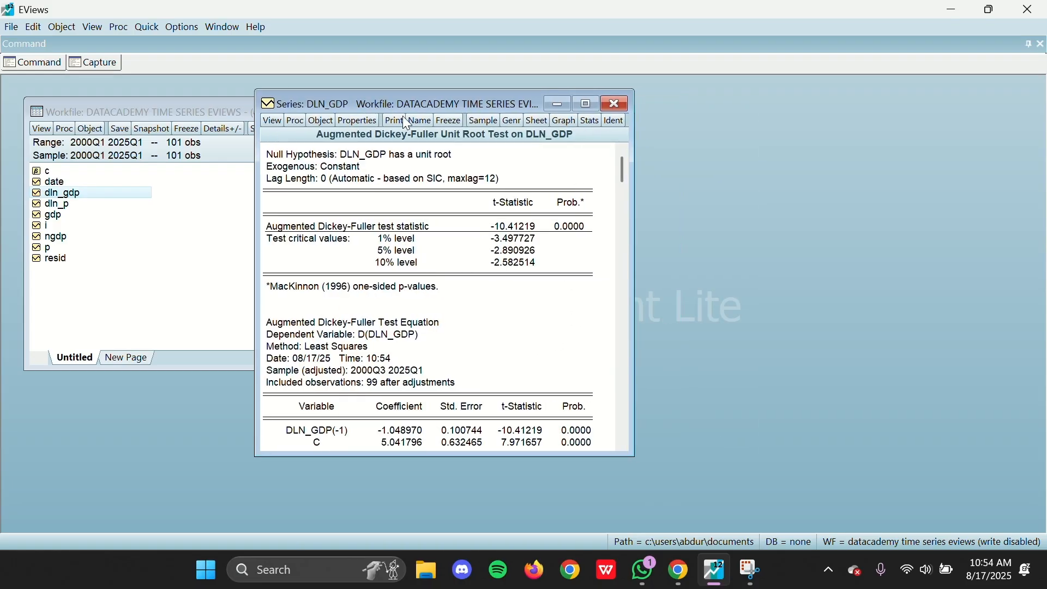
drag(632, 287, 786, 285)
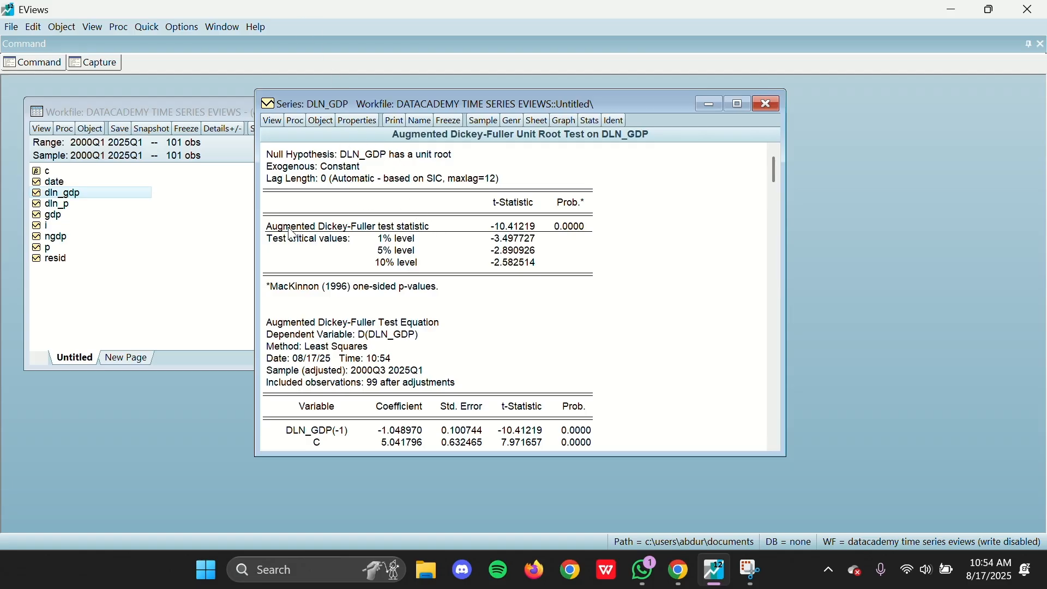
Step: Examine the test statistic, probability and test equation in the dln_gdp unit root results, and close the series window
drag(275, 229, 573, 229)
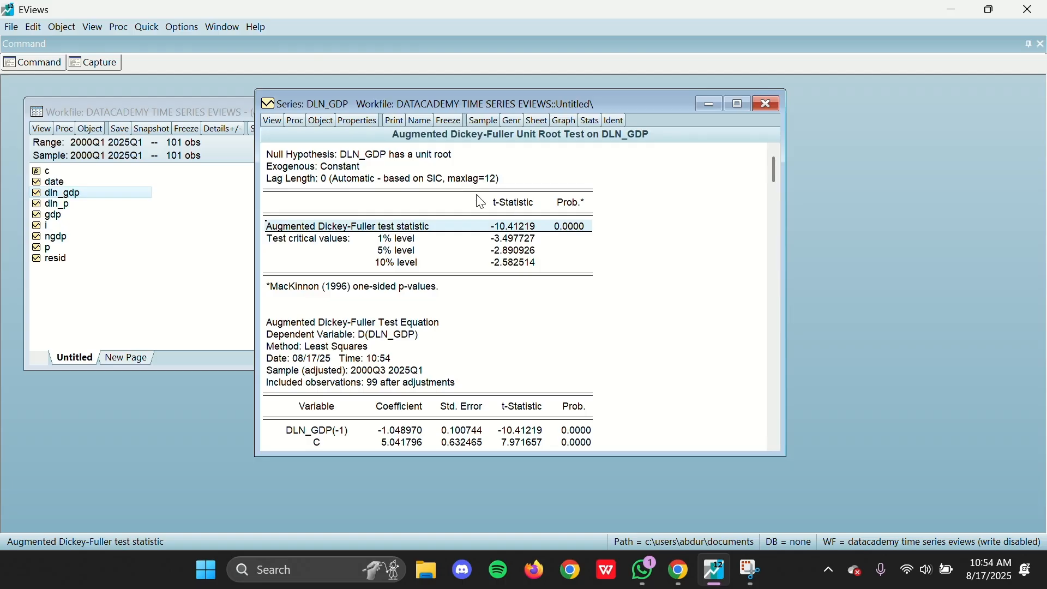
click(580, 230)
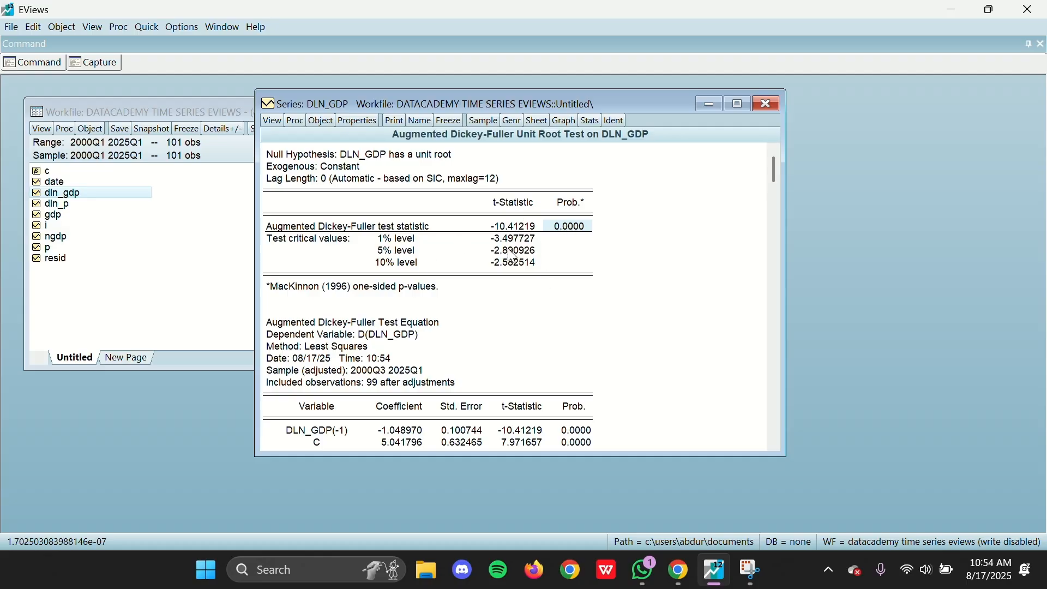
scroll(596, 222, down, 2)
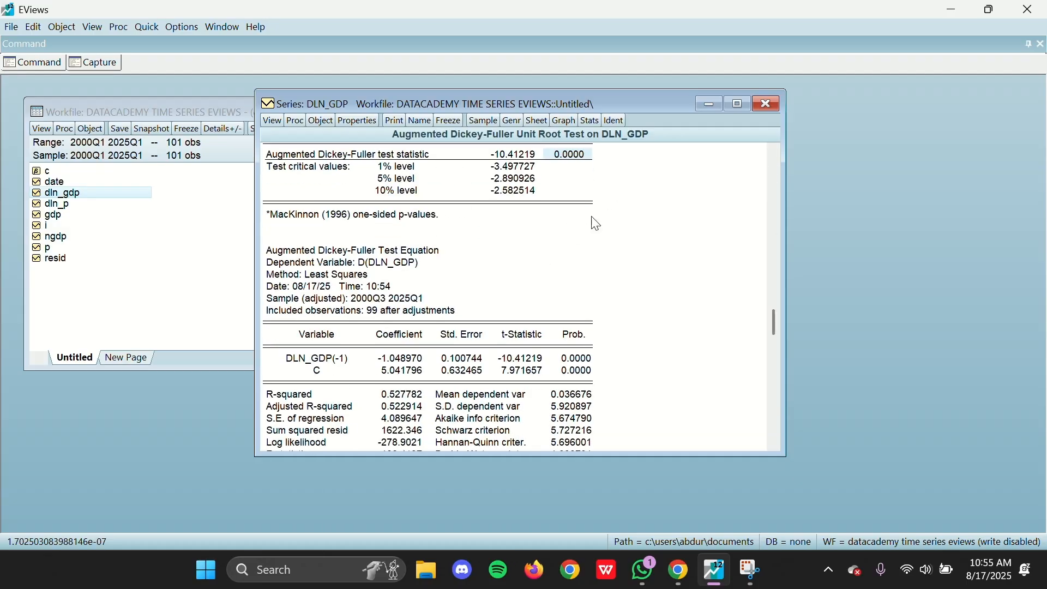
scroll(759, 154, up, 2)
click(769, 104)
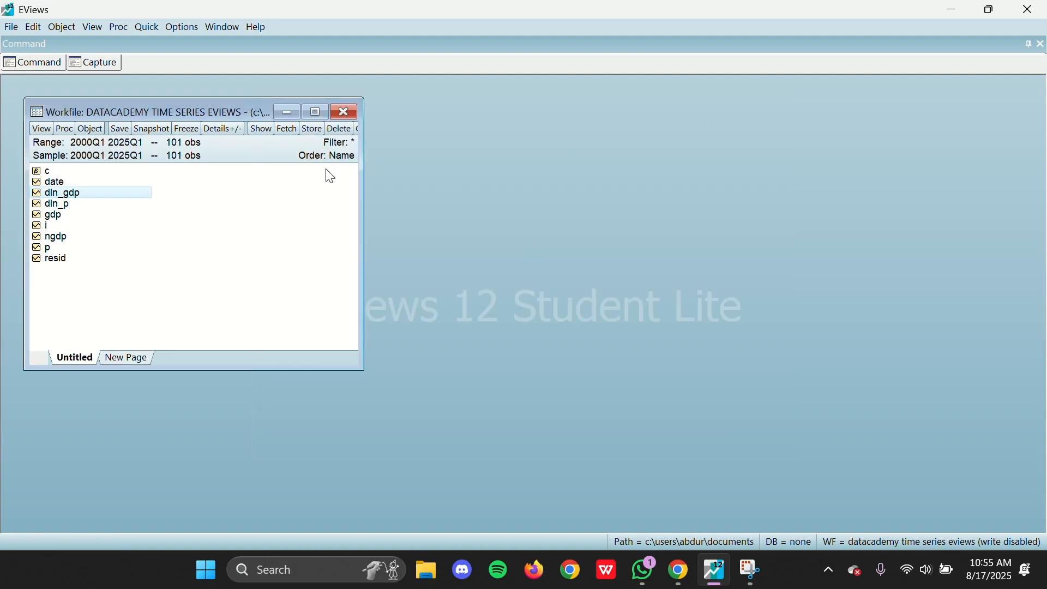
Step: Open the dln_p series and run an Augmented Dickey-Fuller unit root test at level with intercept and Schwarz lag selection
double_click(118, 205)
drag(294, 98, 506, 116)
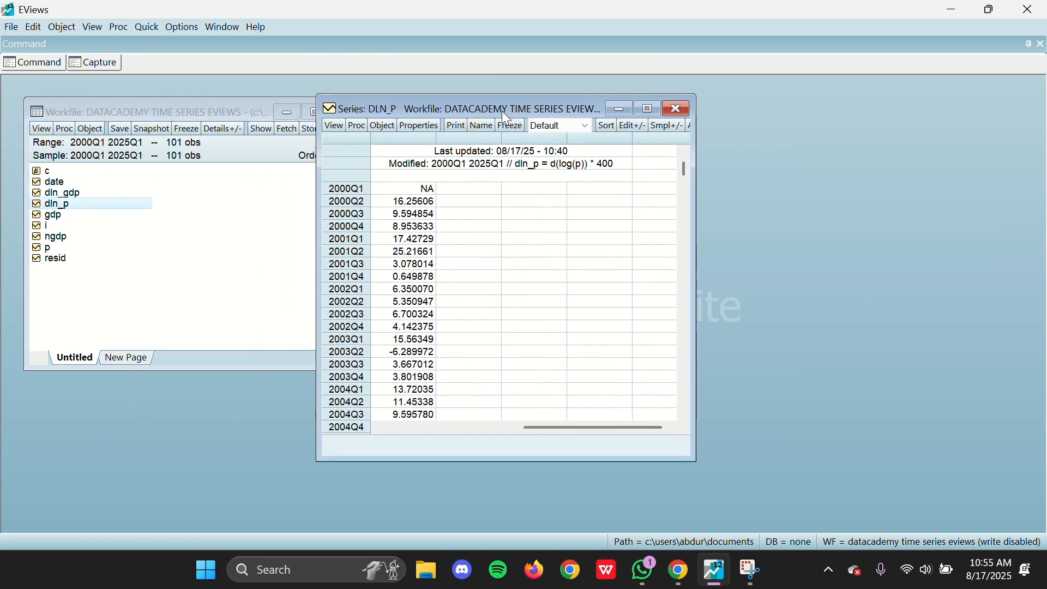
click(333, 125)
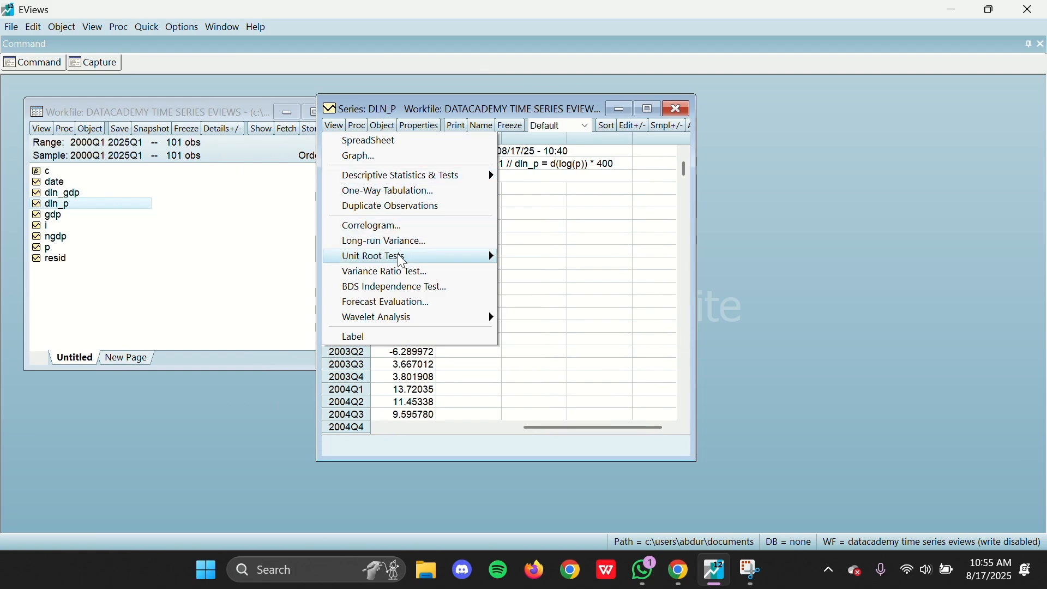
mouse_move(432, 258)
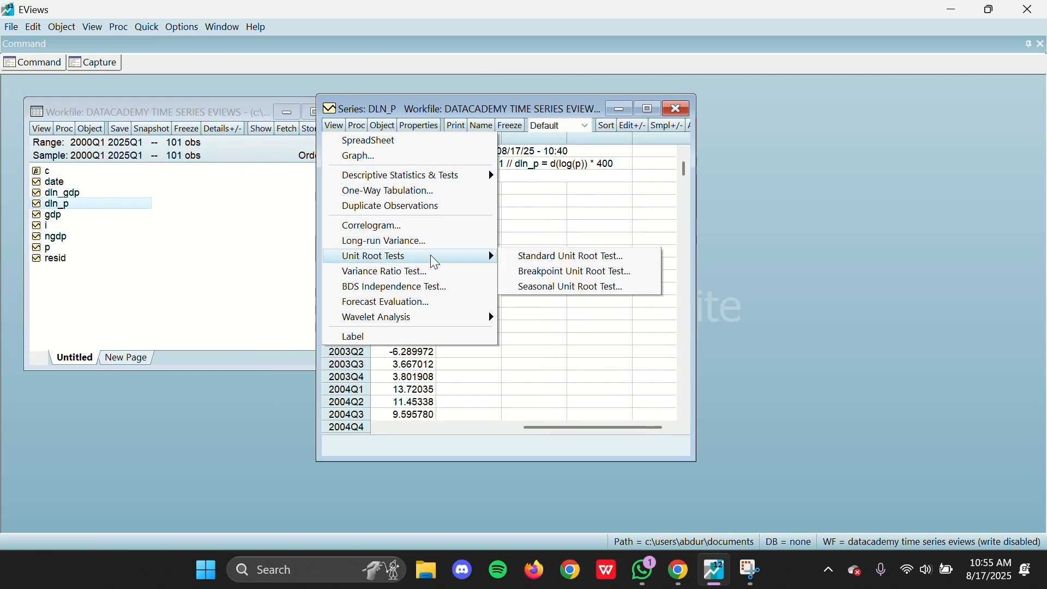
click(513, 261)
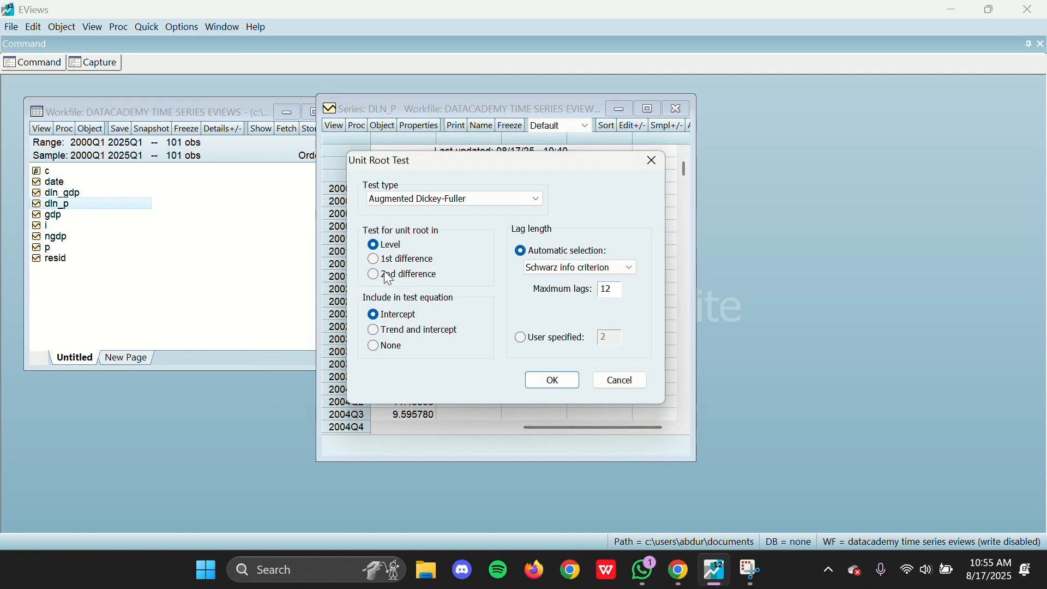
click(565, 380)
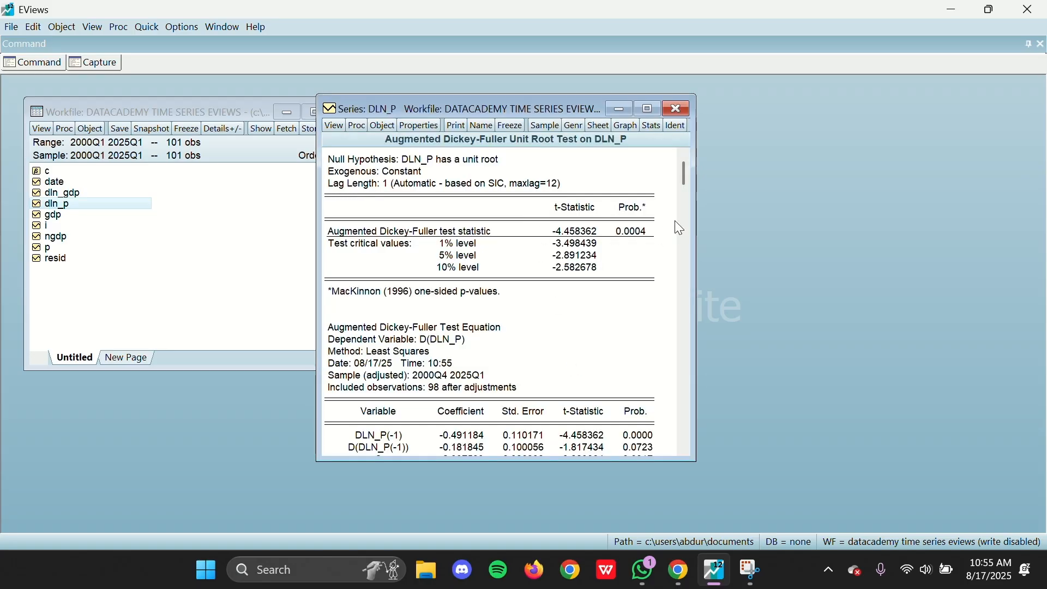
Step: Widen and move the dln_p unit root results window, examine the null hypothesis and probability, and close it
drag(697, 211, 856, 218)
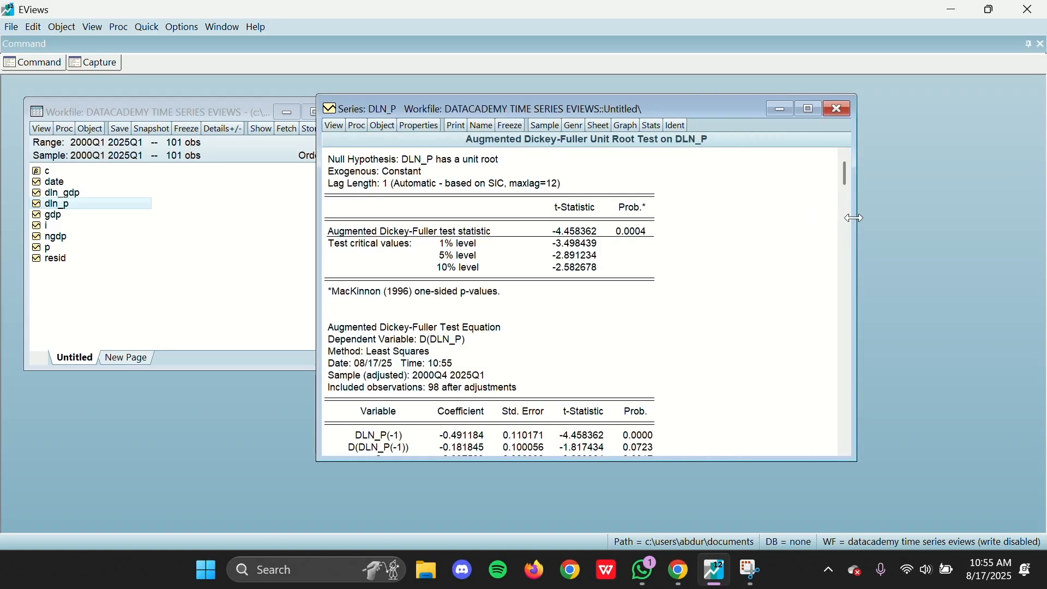
drag(602, 107, 658, 109)
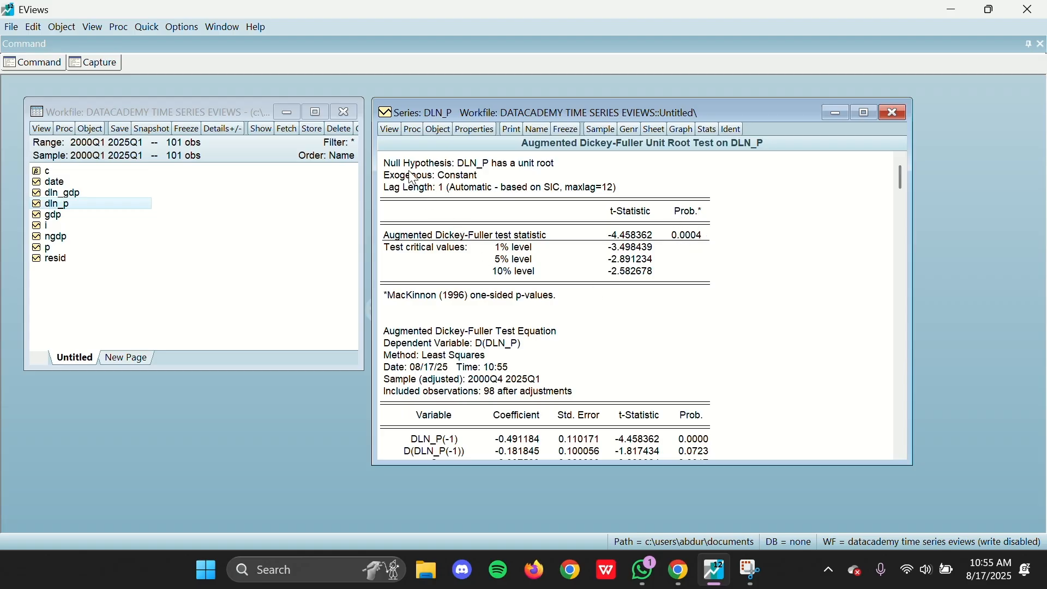
drag(532, 159, 432, 168)
click(688, 167)
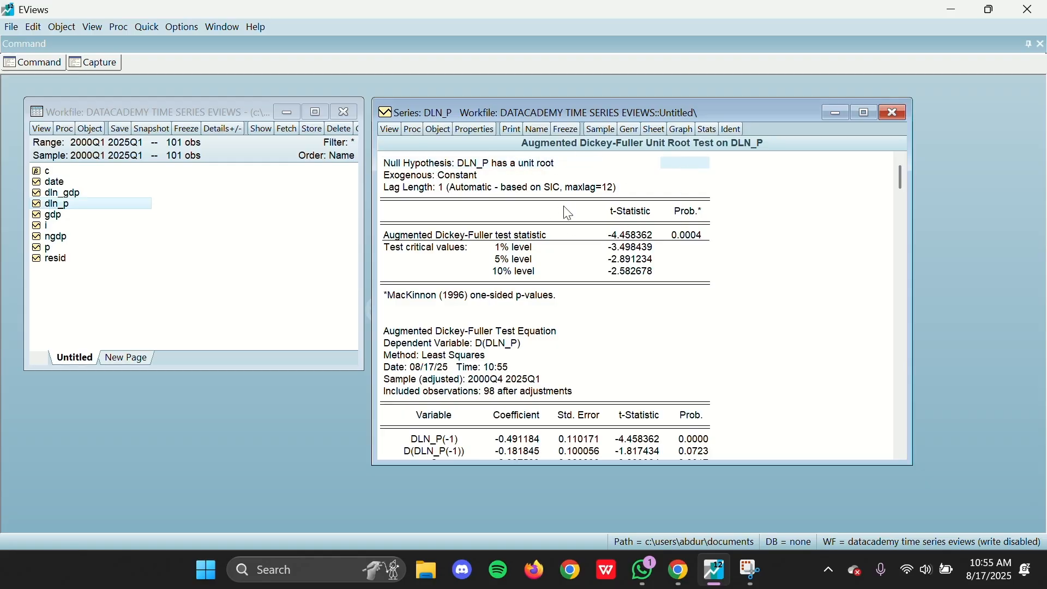
click(899, 109)
Step: Open the i series and place its window beside the workfile
click(115, 226)
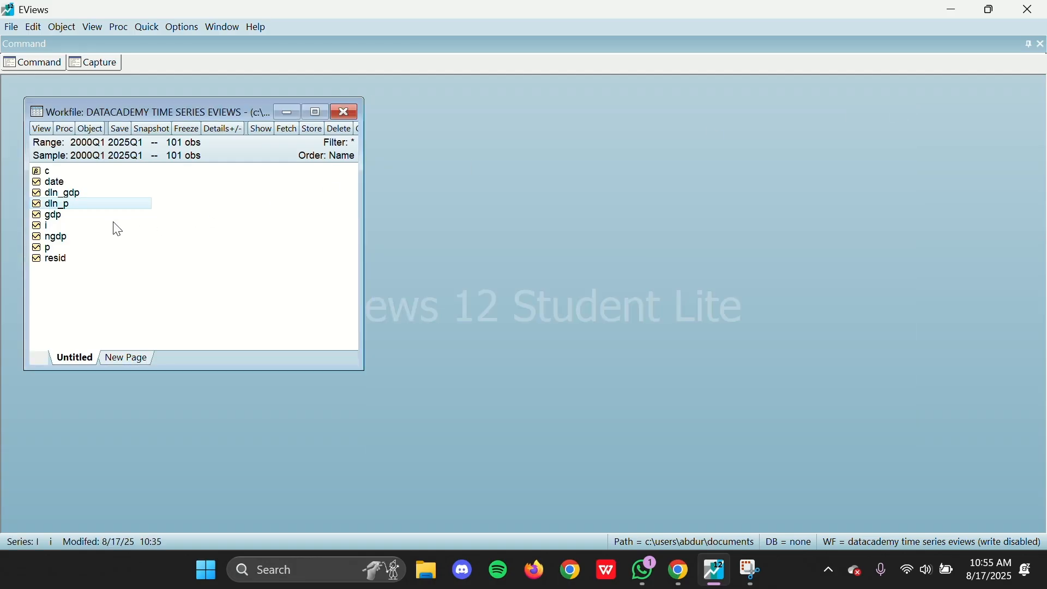
double_click(116, 231)
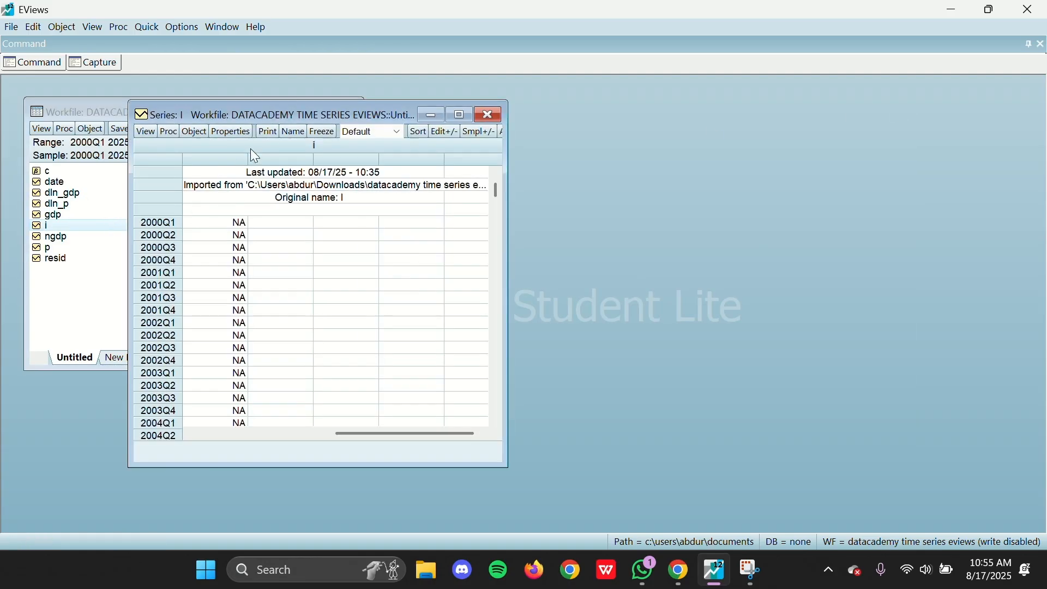
drag(267, 119, 511, 106)
Step: Run an Augmented Dickey-Fuller unit root test on i at level with intercept and Schwarz lag selection, maximum 11 lags
click(386, 118)
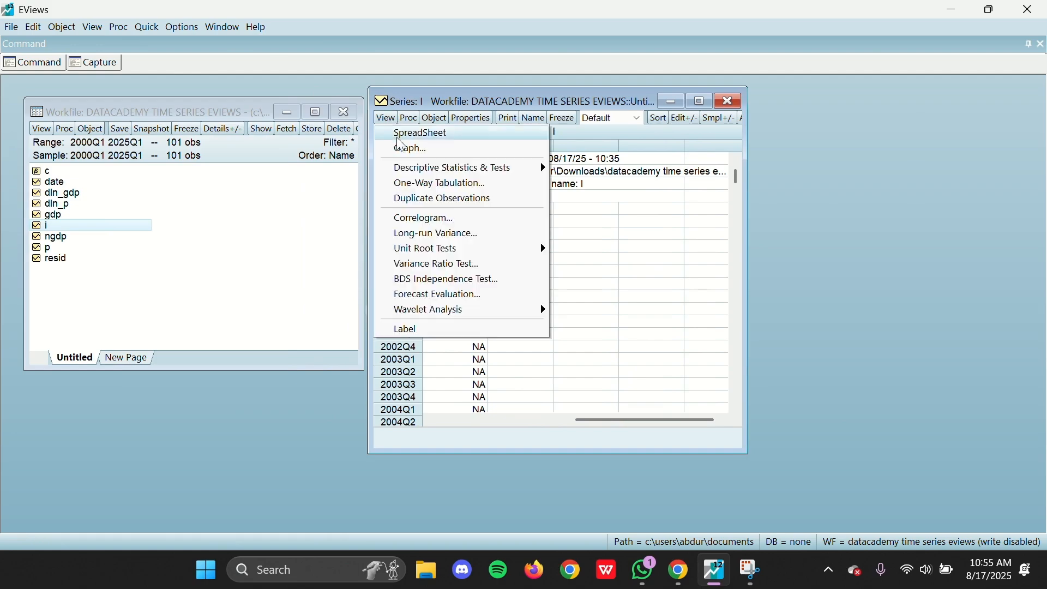
mouse_move(428, 250)
click(594, 250)
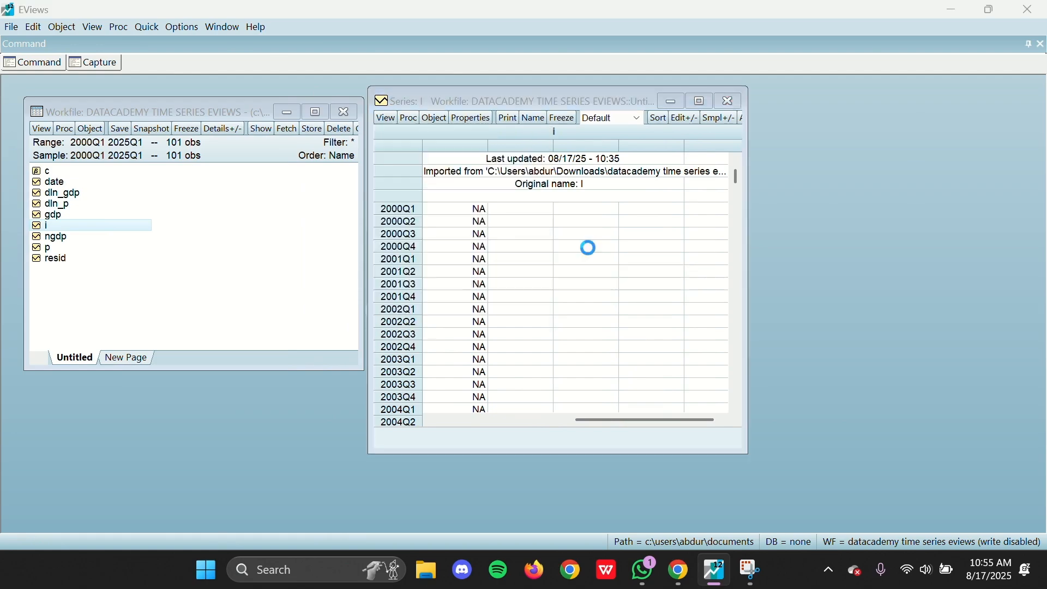
click(477, 196)
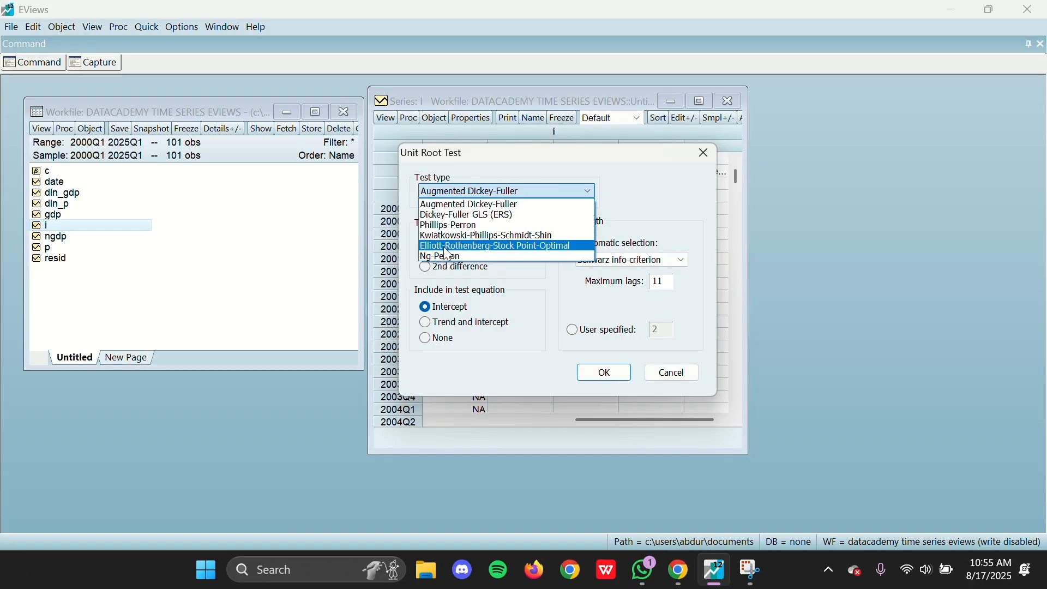
click(467, 204)
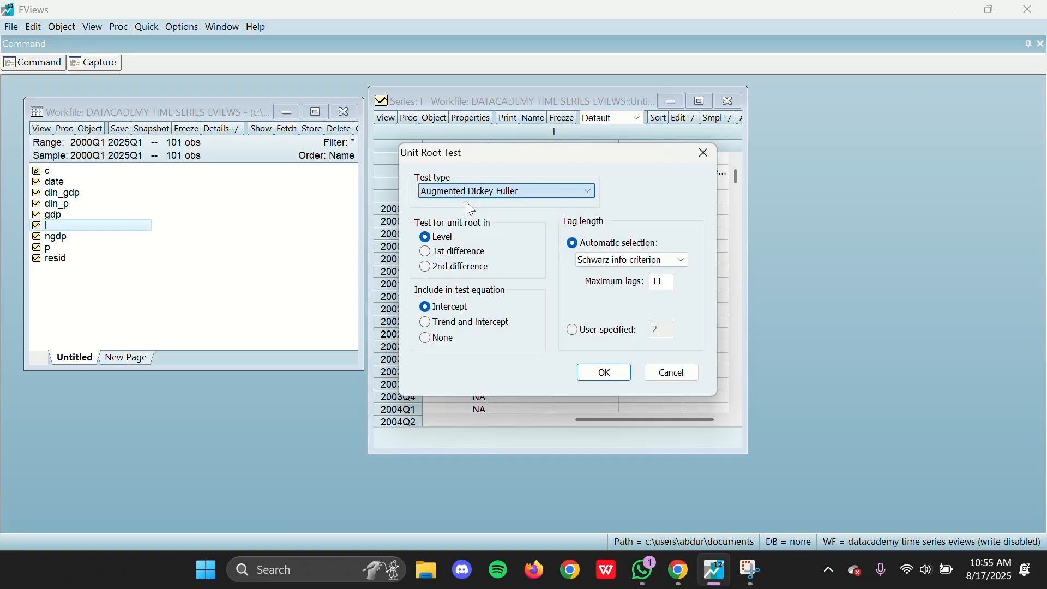
click(605, 372)
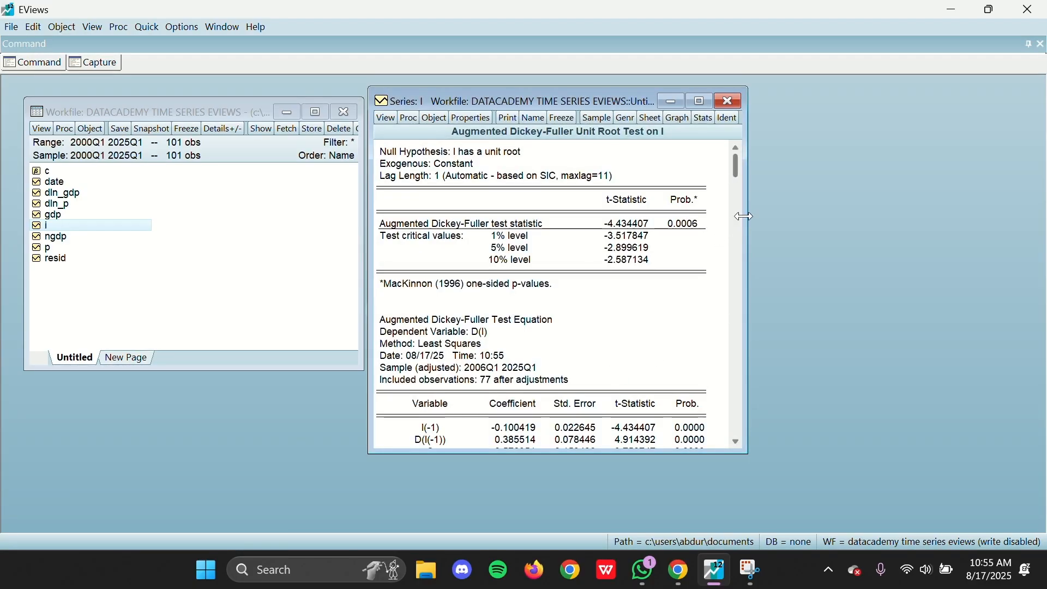
Step: Widen the unit root results window for i, examine the null hypothesis and probability, and close the series window
drag(747, 219, 913, 219)
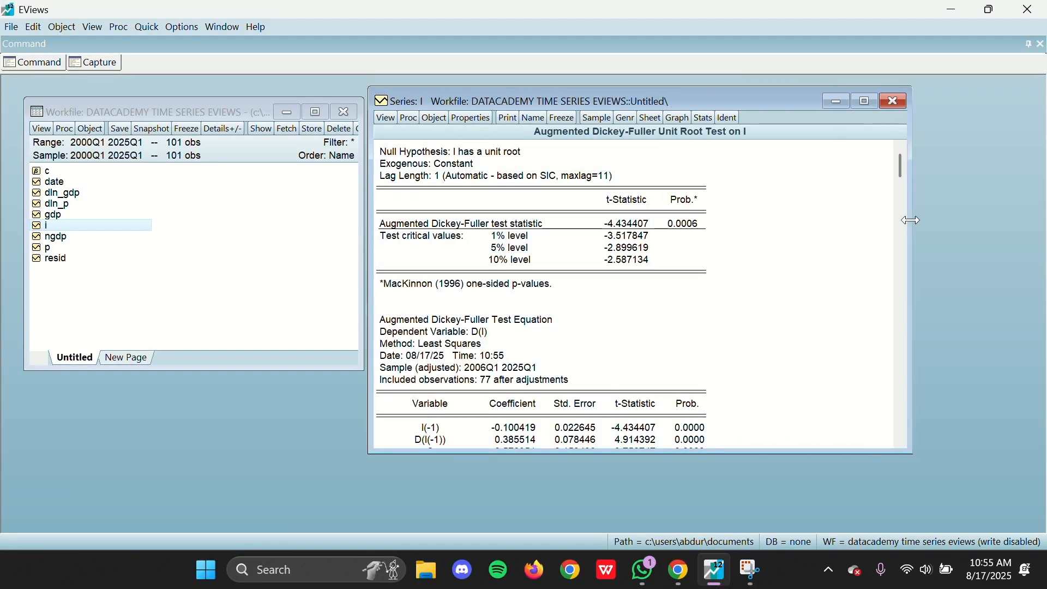
click(396, 158)
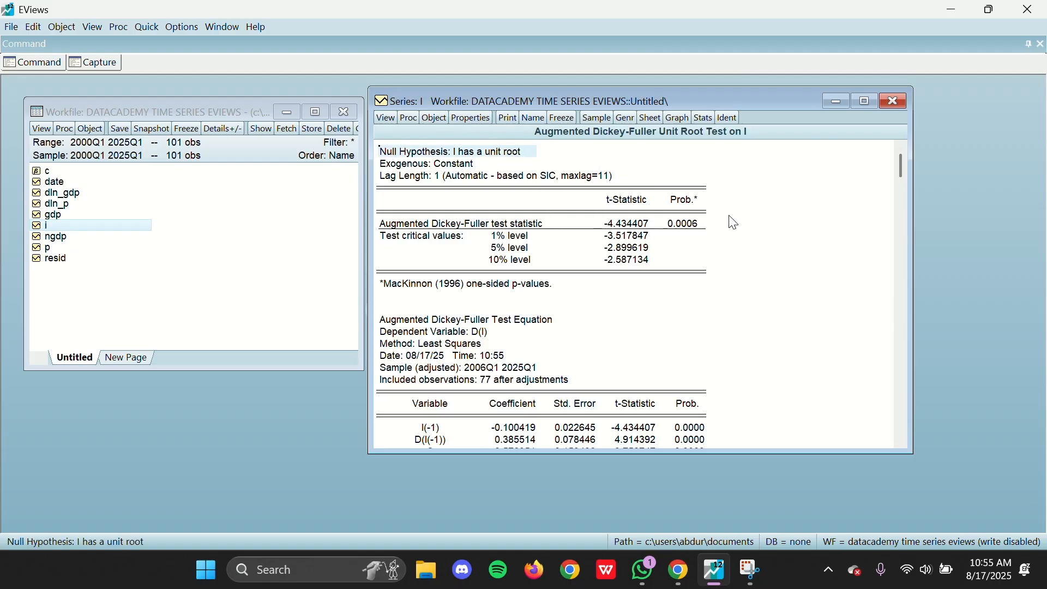
click(686, 225)
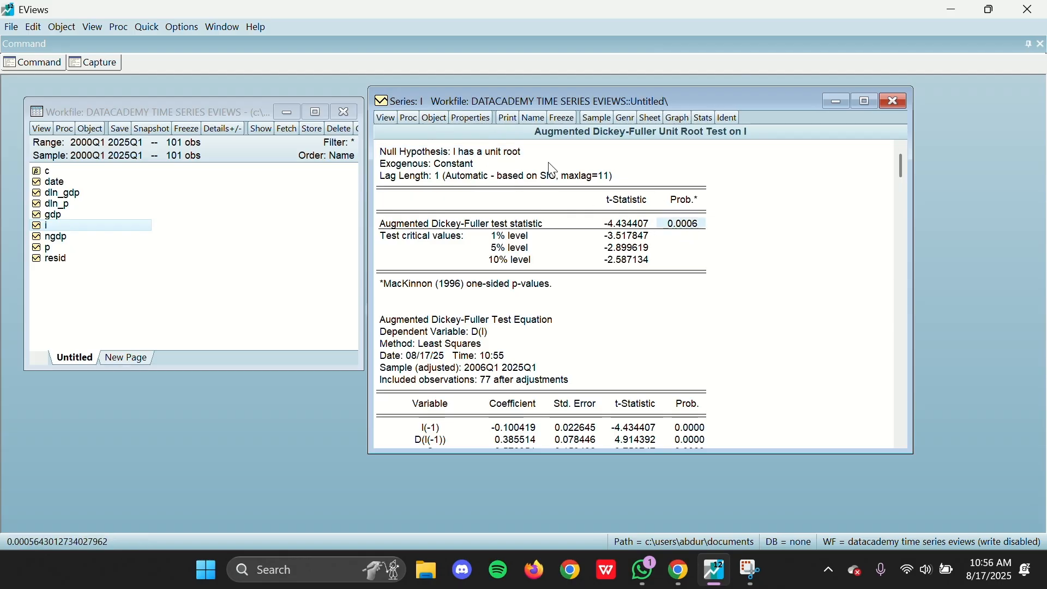
click(895, 103)
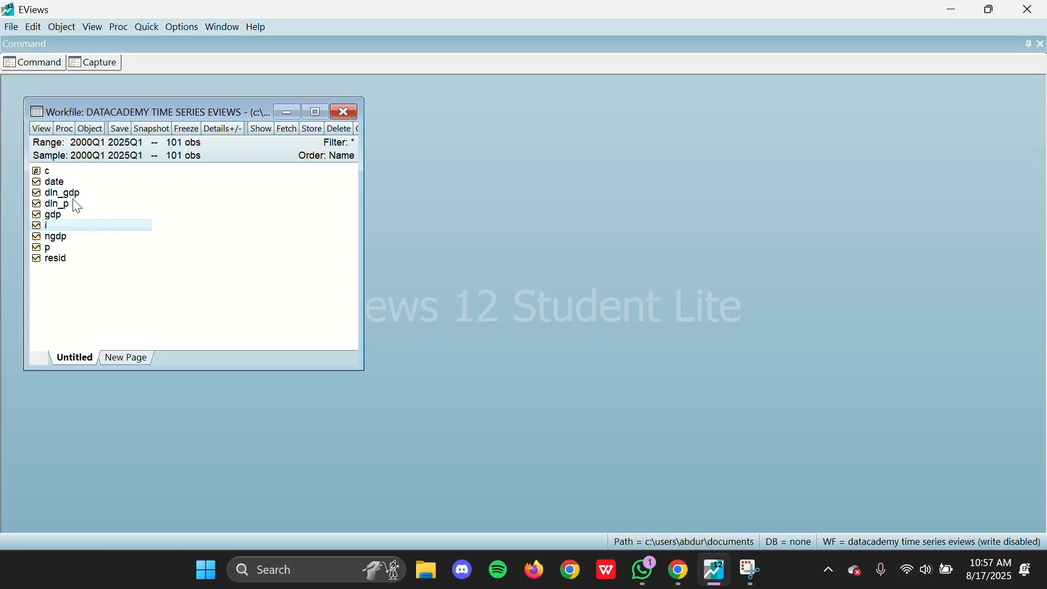
Step: Open the i, dln_p and dln_gdp series together as a VAR and move the specification dialog beside the workfile
ctrl+click(79, 208)
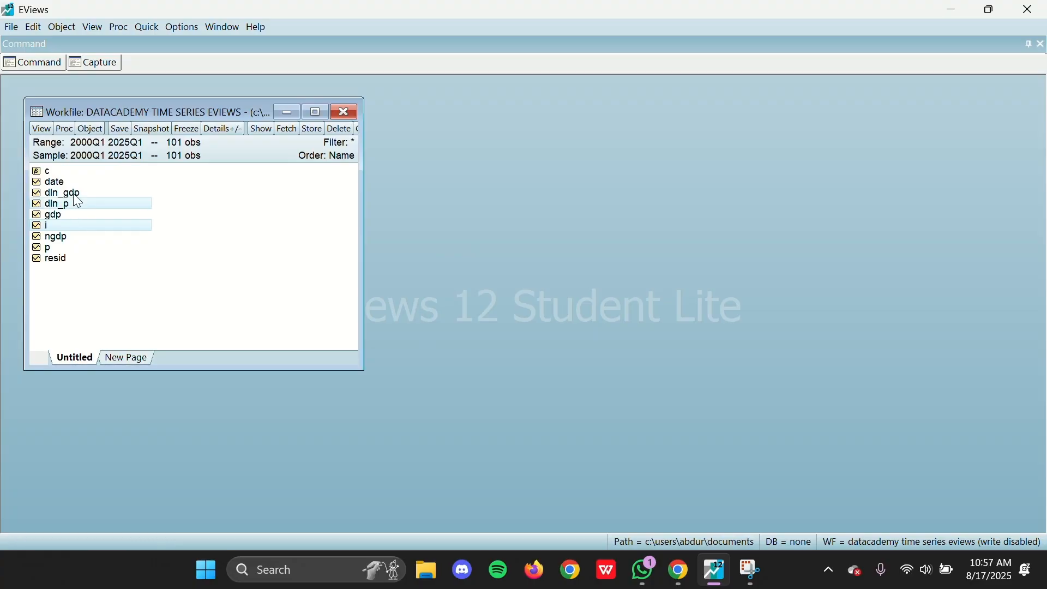
ctrl+click(81, 194)
right_click(90, 196)
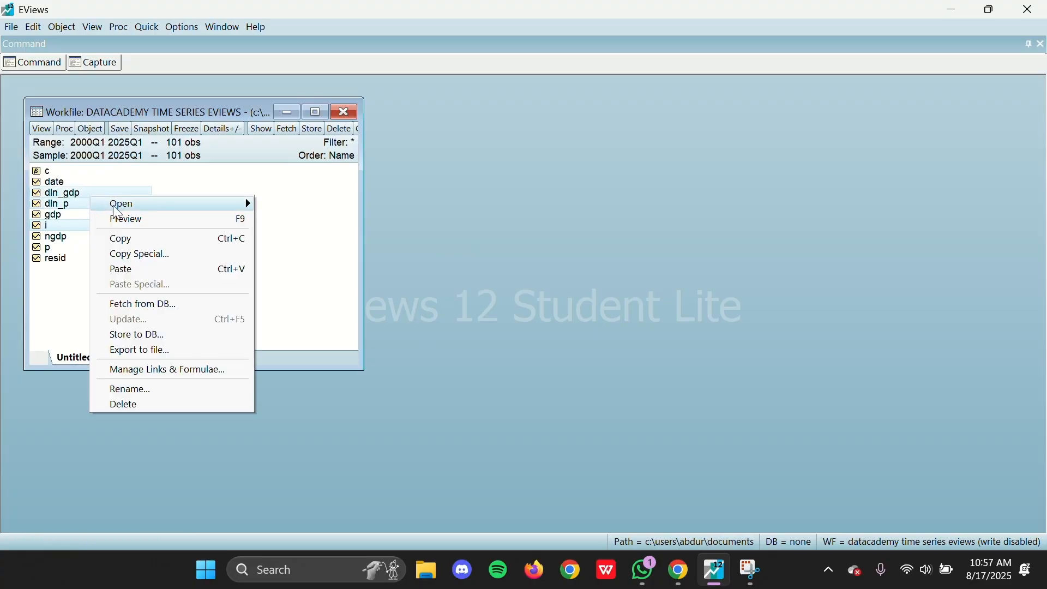
mouse_move(121, 204)
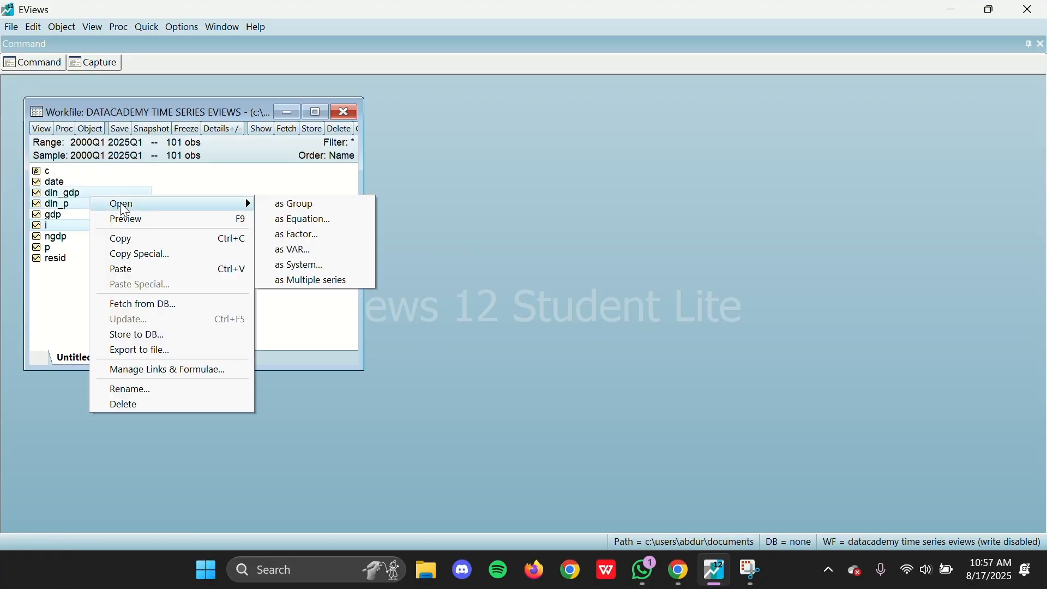
click(307, 250)
drag(406, 106, 453, 108)
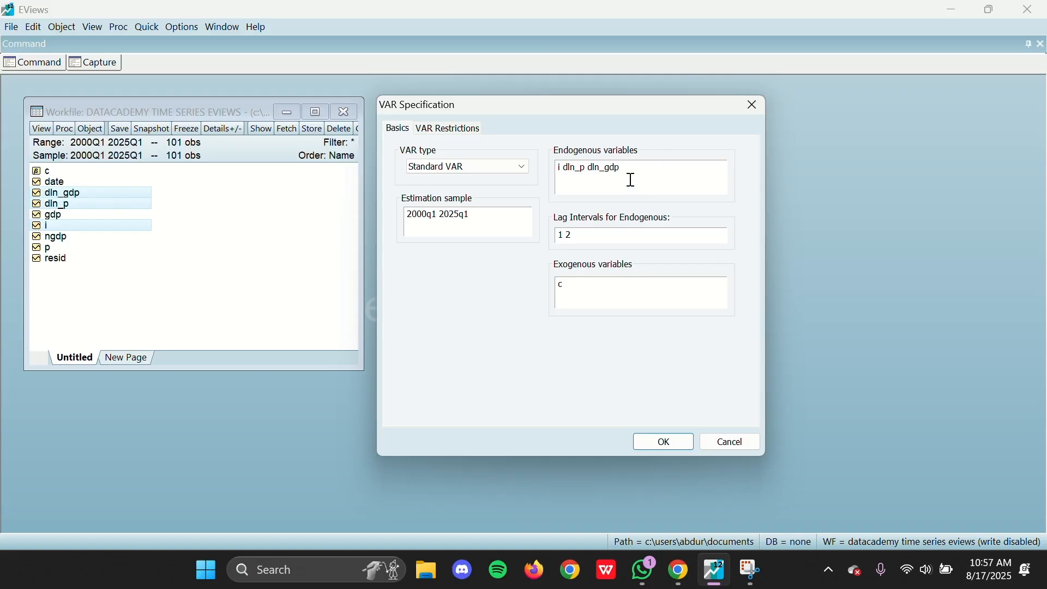
Step: Reorder the endogenous variables of the VAR to dln_gdp dln_p i
drag(635, 169, 591, 173)
key(BackSpace)
key(BackSpace)
key(BackSpace)
key(BackSpace)
key(BackSpace)
key(BackSpace)
key(BackSpace)
key(BackSpace)
key(BackSpace)
text(dln_)
text(gdp)
text(dln_p d)
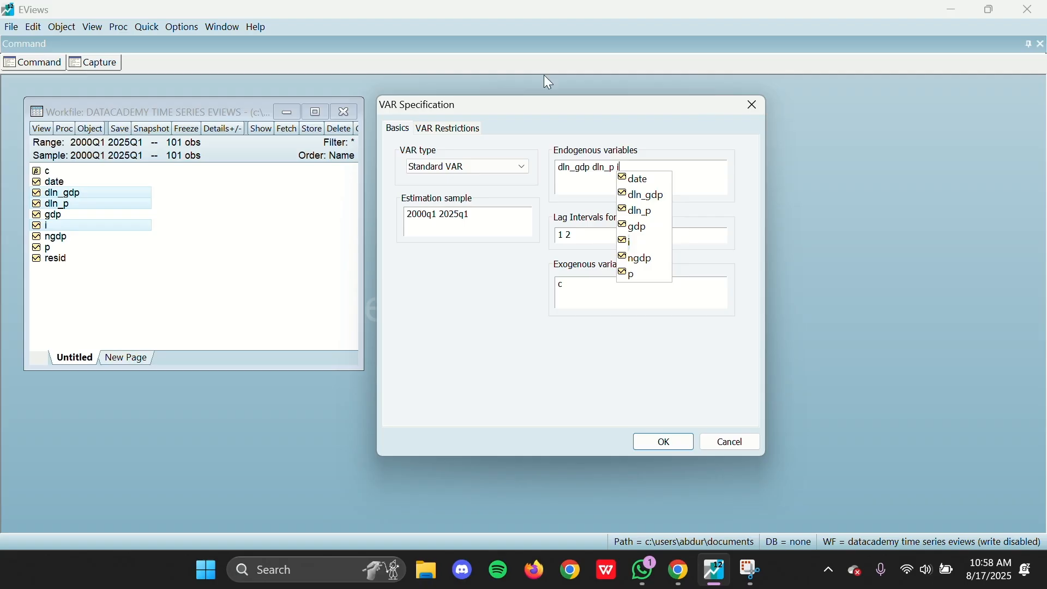
Step: Estimate the standard VAR with lag intervals 1 2 and constant c, and widen and place its window beside the workfile
click(665, 444)
drag(514, 229, 736, 229)
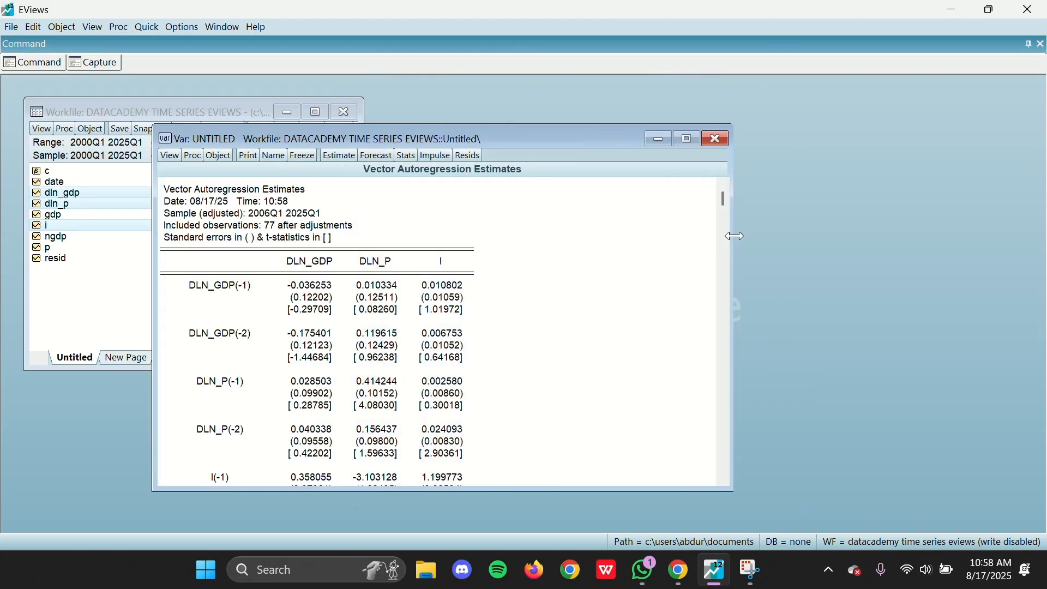
drag(527, 144, 757, 113)
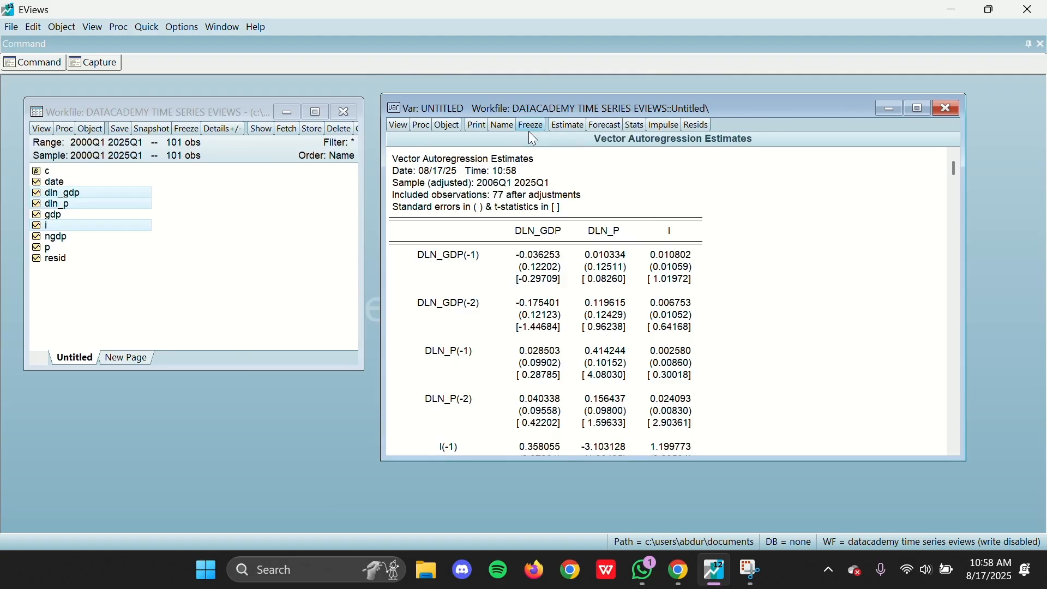
Step: Compute the lag length criteria of the VAR, including 7 lags
click(394, 127)
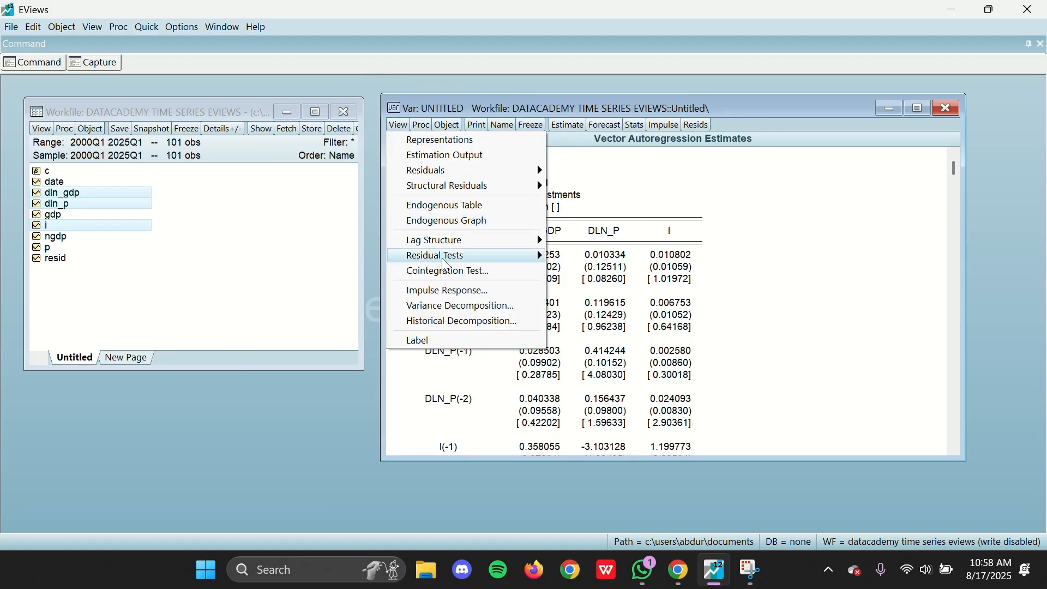
mouse_move(526, 243)
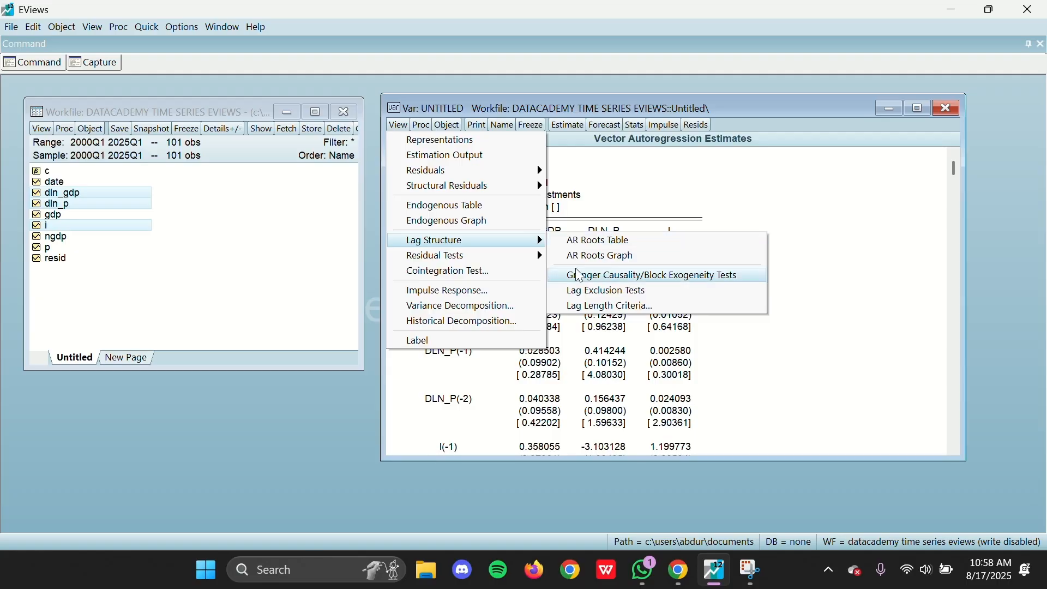
click(623, 311)
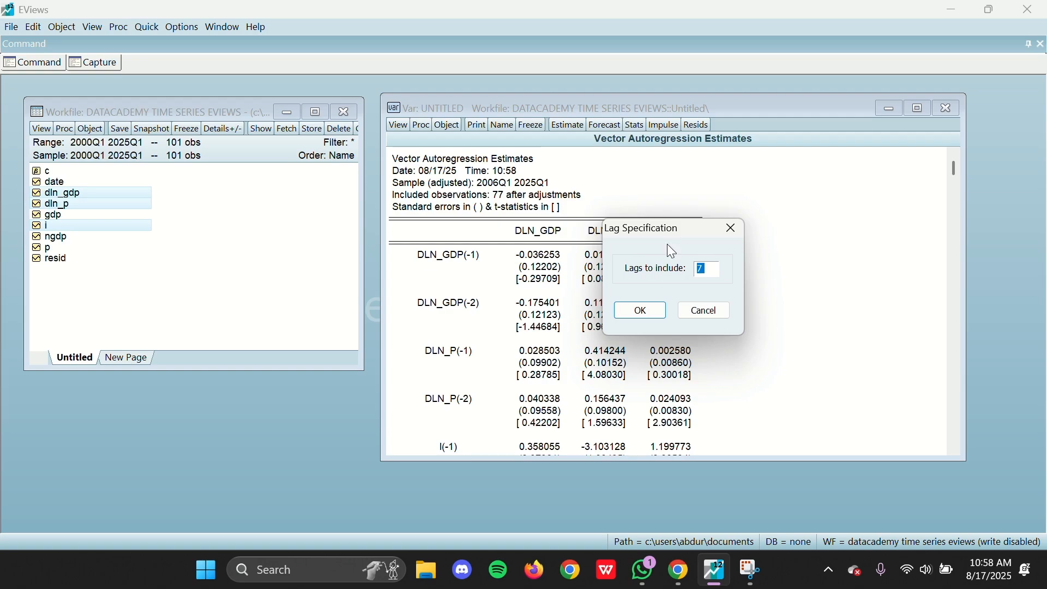
click(647, 307)
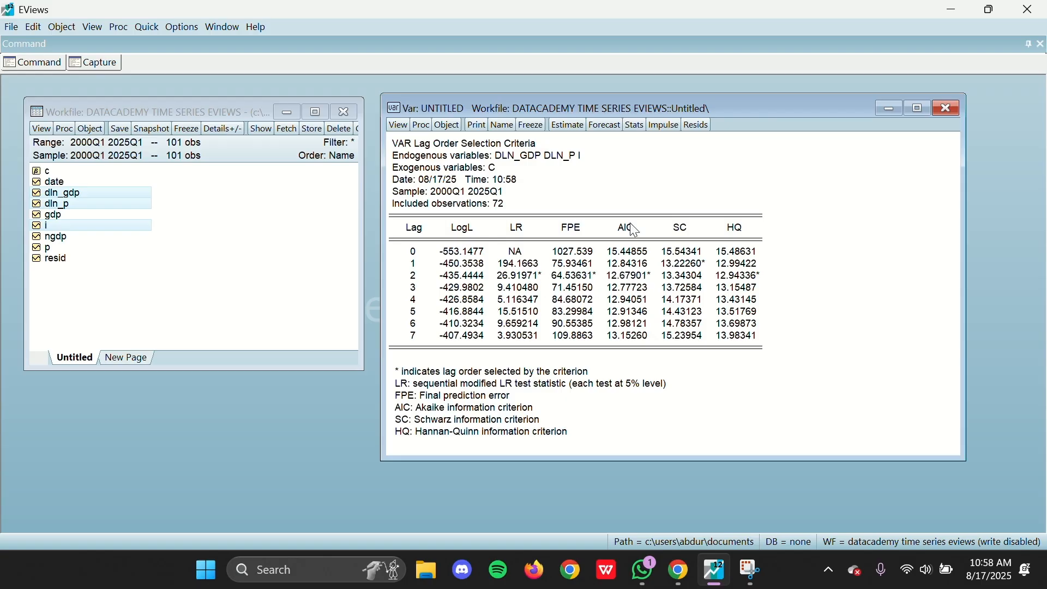
Step: Examine which lag order the AIC, SC and HQ criteria select in the VAR lag order selection table
click(639, 281)
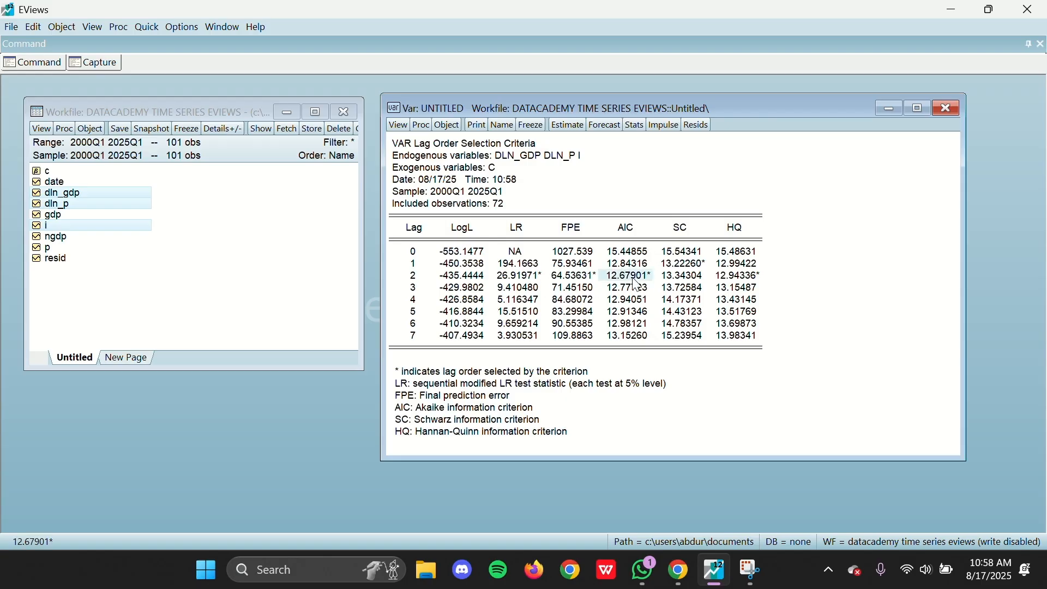
click(631, 232)
click(685, 229)
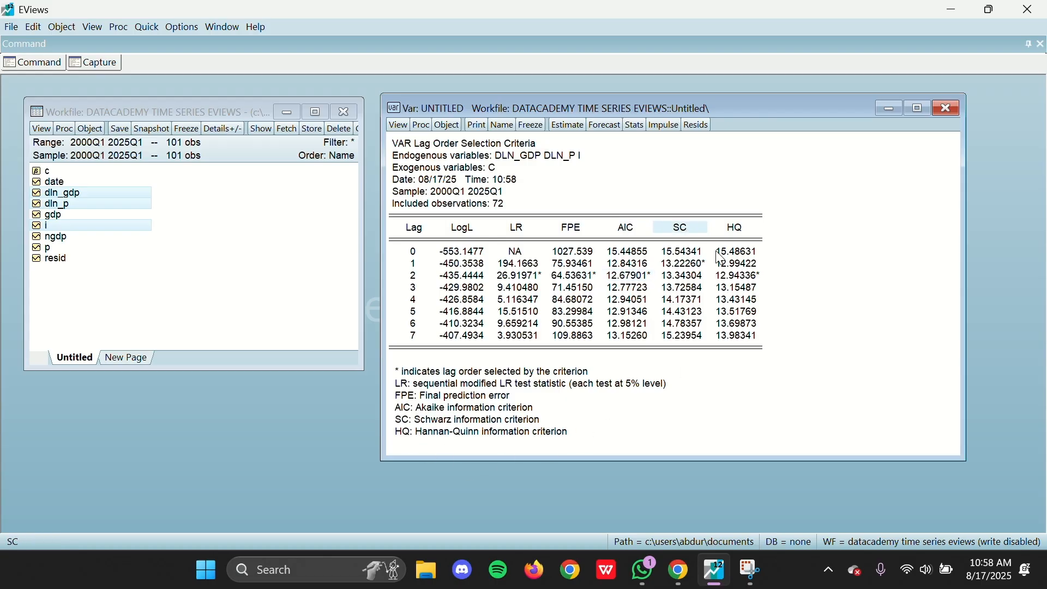
click(748, 232)
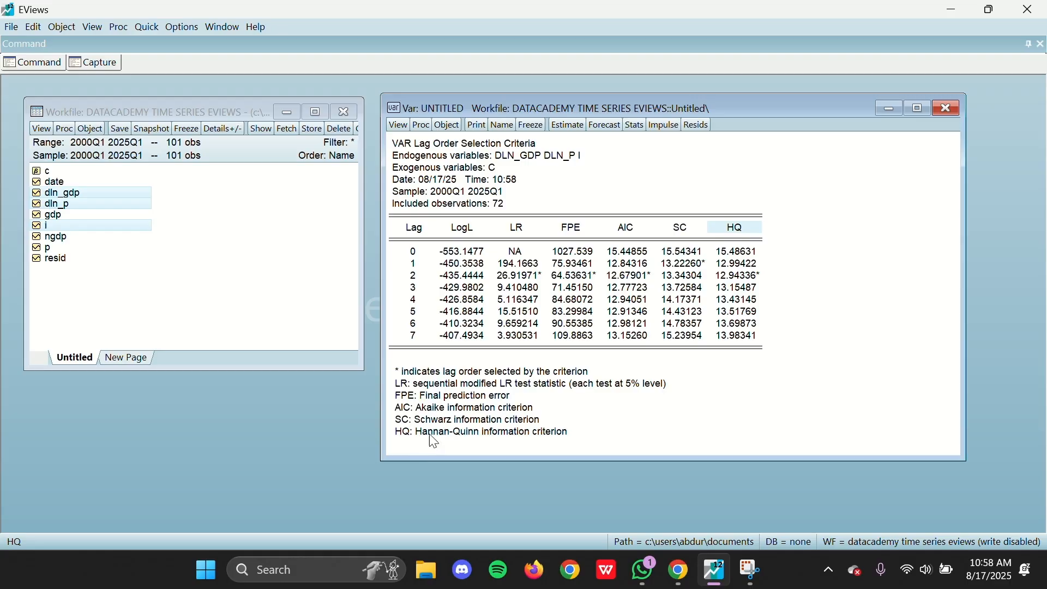
drag(745, 281, 644, 284)
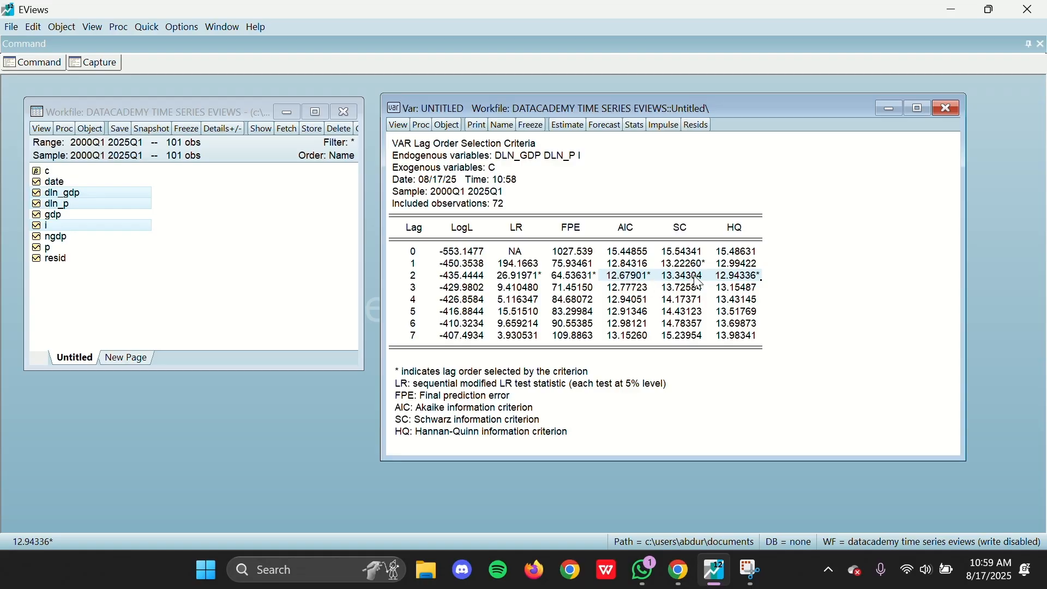
click(622, 276)
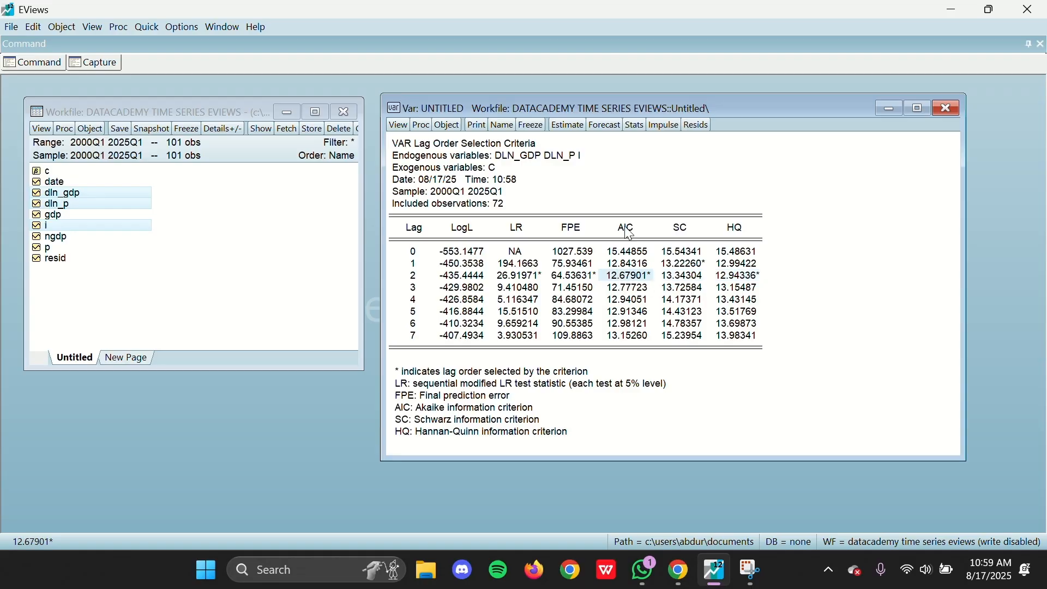
click(409, 278)
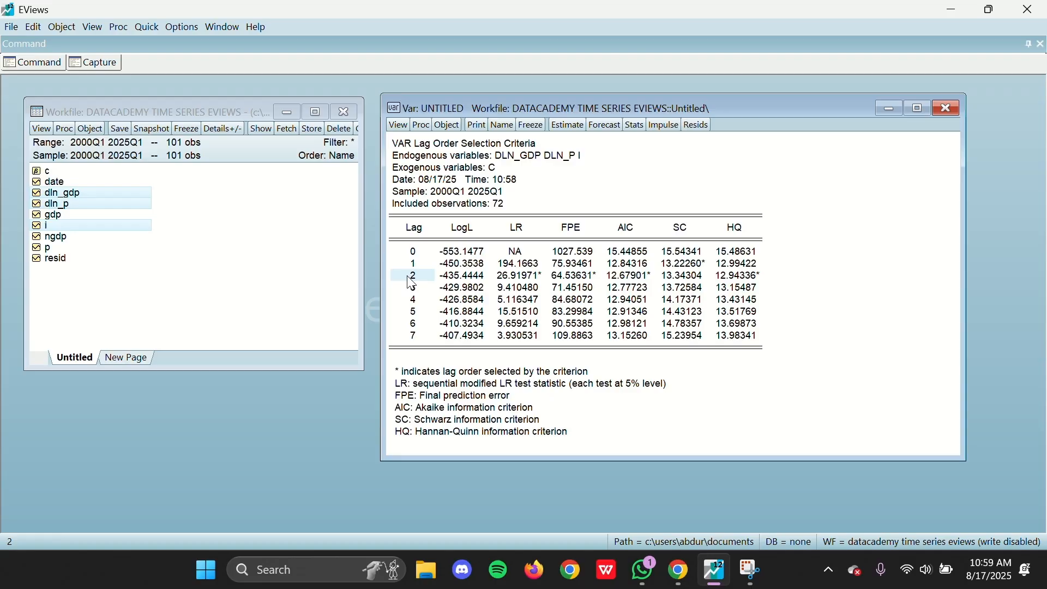
click(674, 234)
click(686, 266)
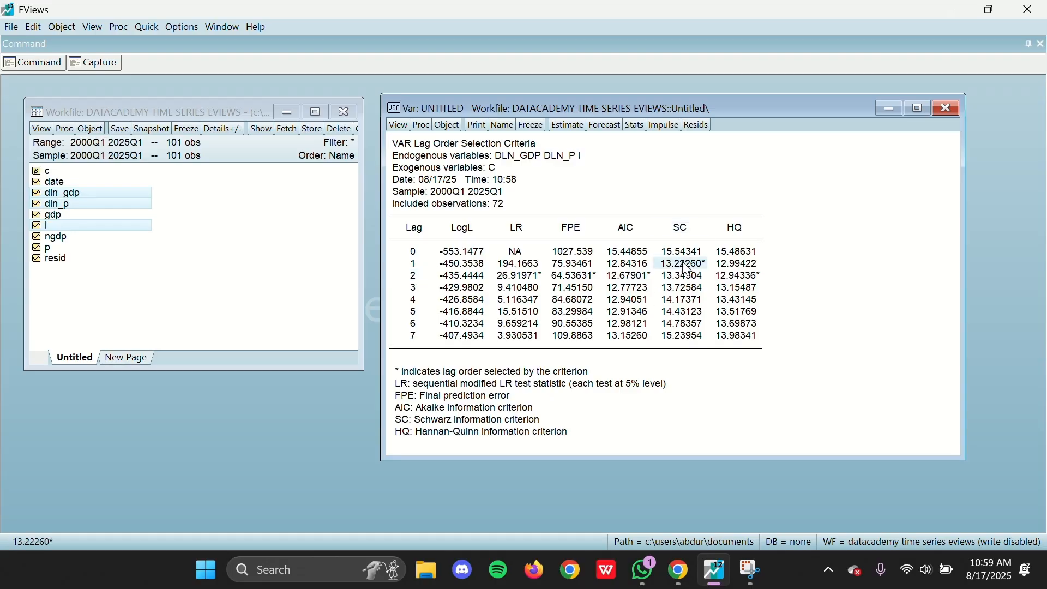
click(738, 234)
click(740, 269)
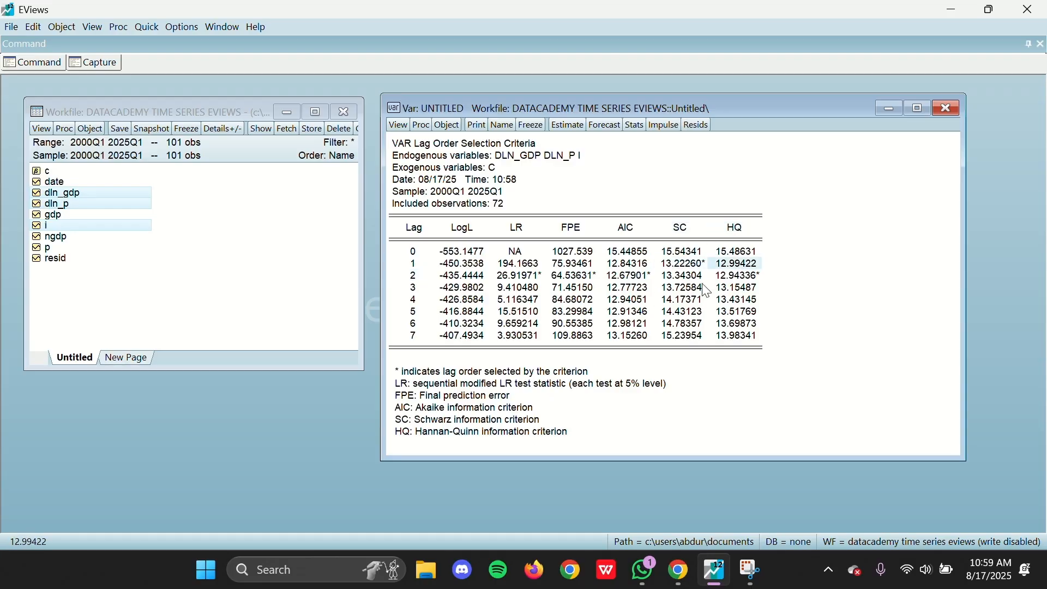
click(726, 283)
click(652, 279)
click(730, 277)
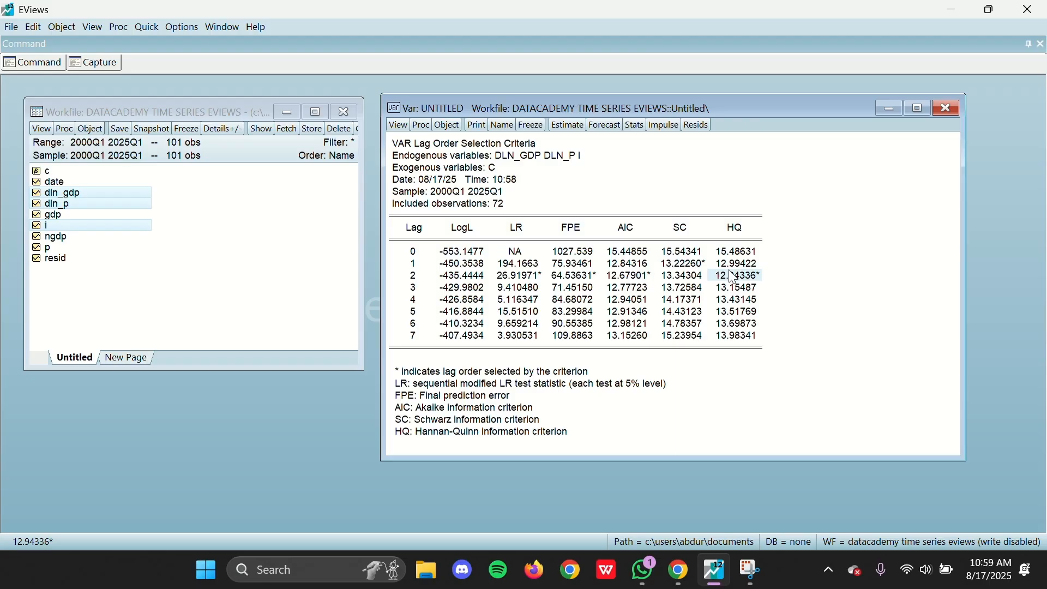
click(648, 281)
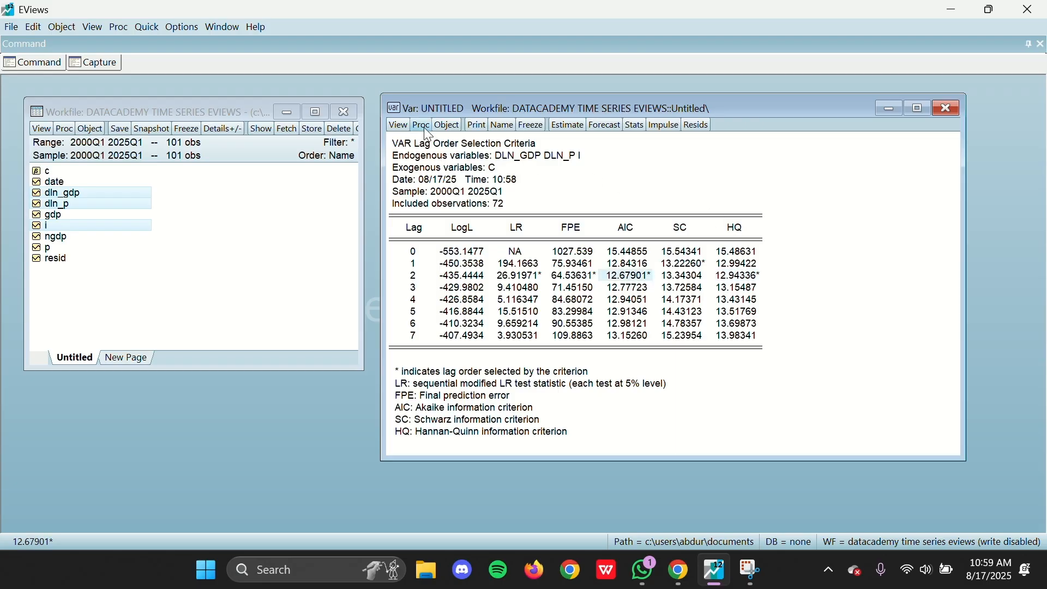
Step: Re-estimate the standard VAR of dln_gdp dln_p i with lag intervals 1 2 and constant c
click(403, 126)
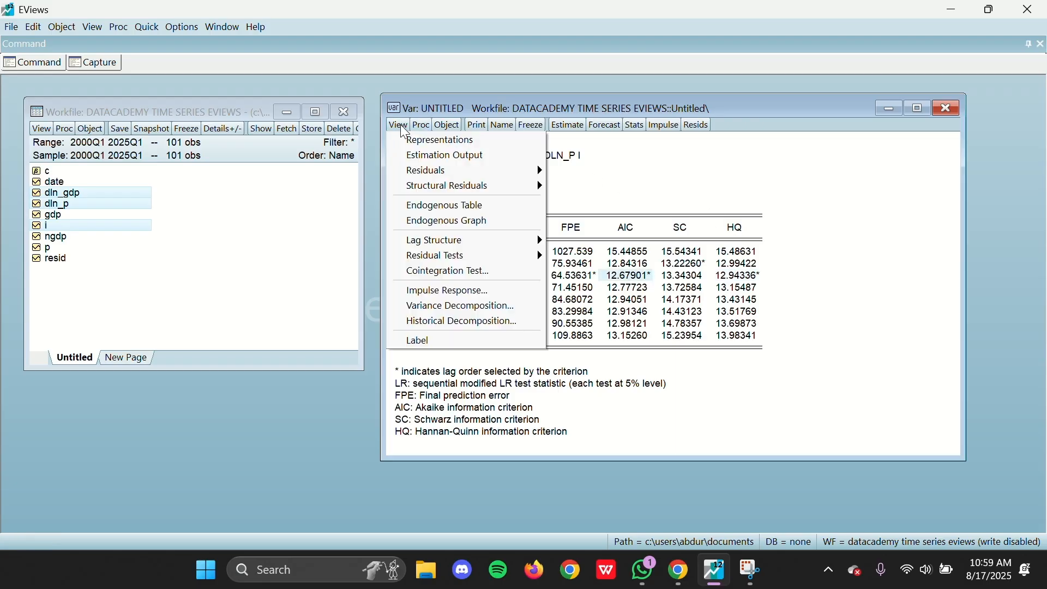
mouse_move(545, 245)
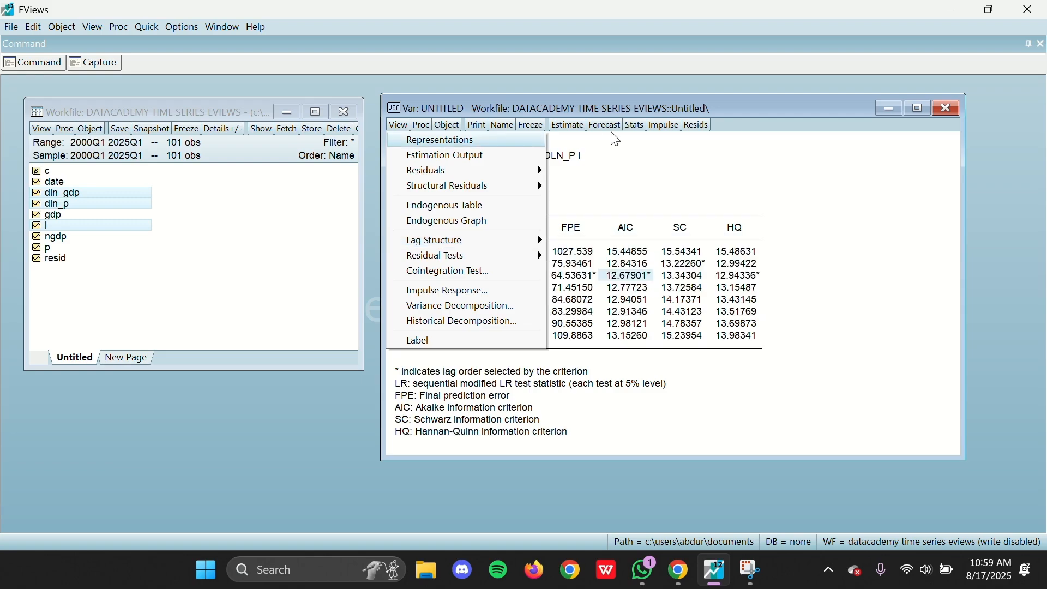
click(579, 125)
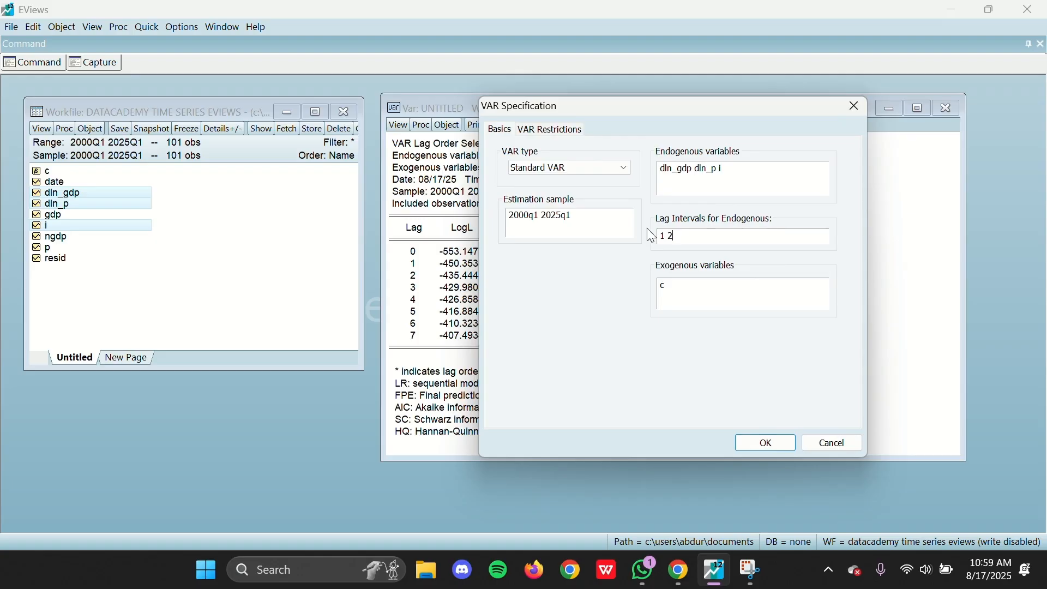
drag(671, 239, 661, 236)
click(684, 236)
double_click(664, 236)
double_click(672, 236)
click(669, 234)
click(765, 443)
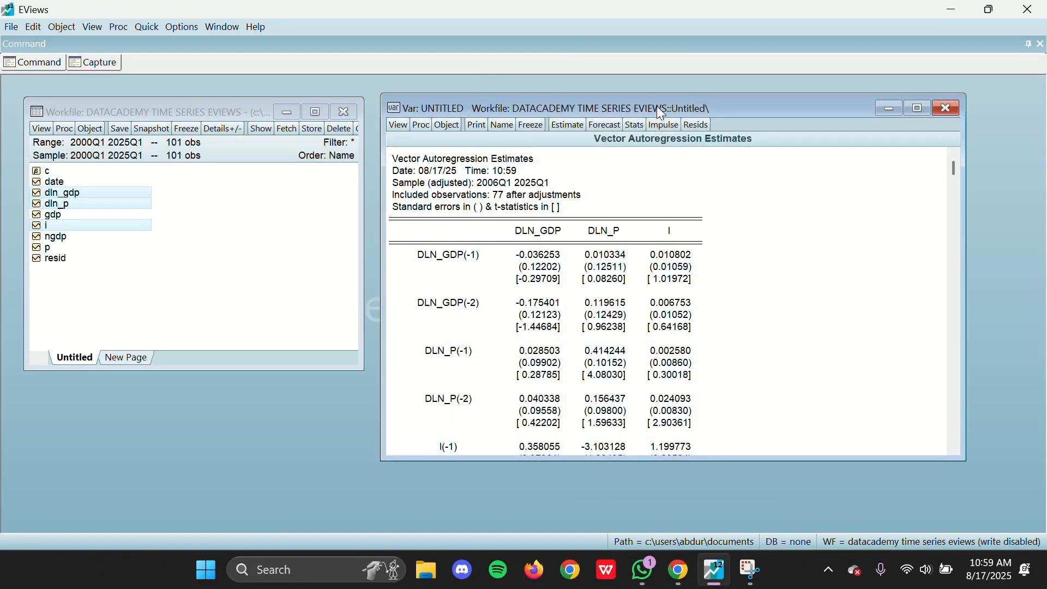
Step: Enlarge and reposition the VAR window and review the coefficient estimates from the DLN_GDP lags down to the constant
drag(965, 461, 973, 532)
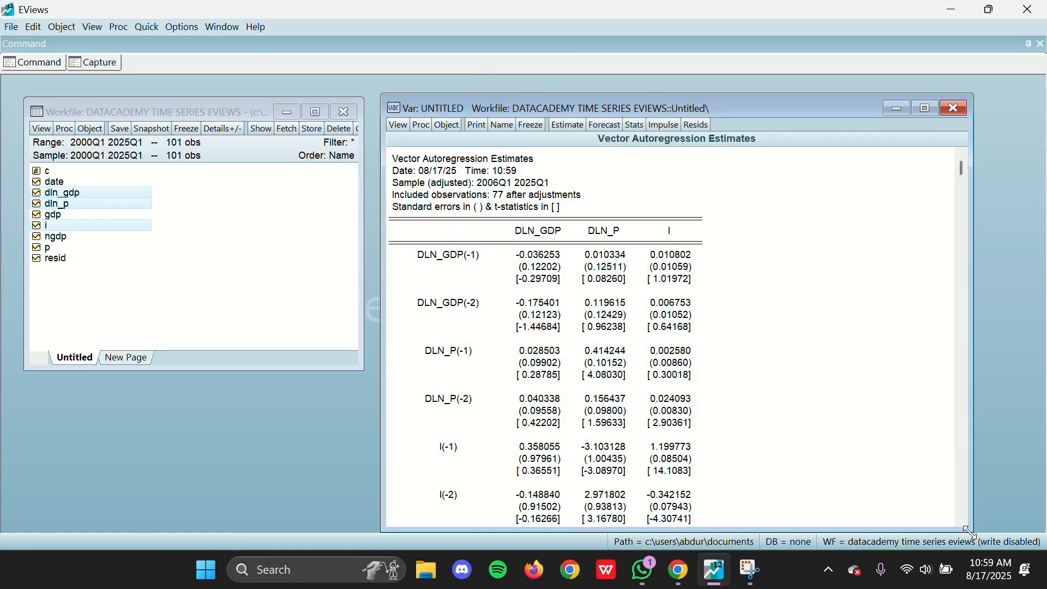
scroll(633, 342, down, 2)
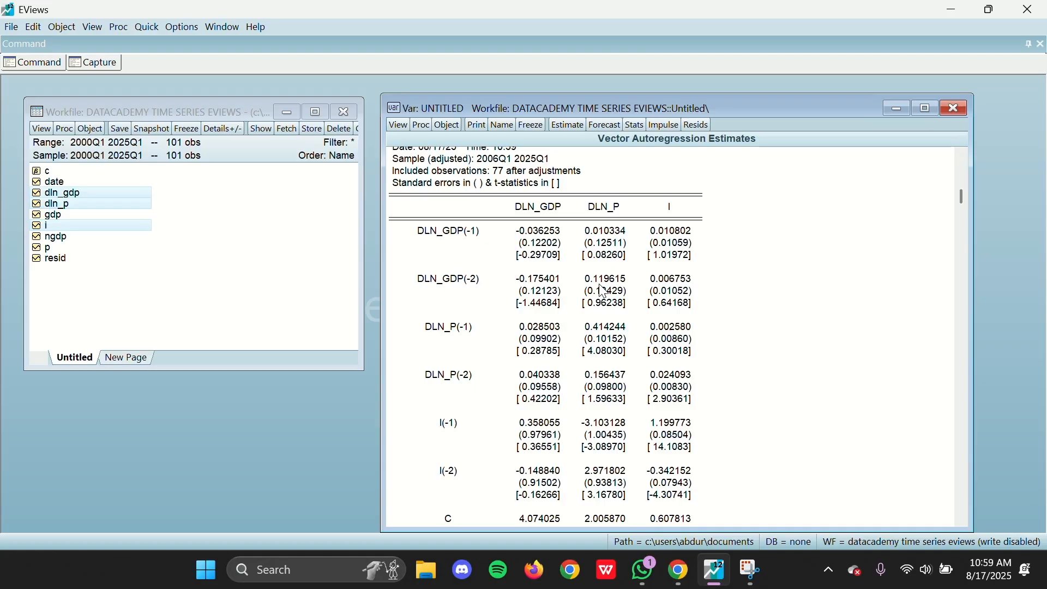
scroll(604, 292, down, 6)
scroll(515, 286, up, 4)
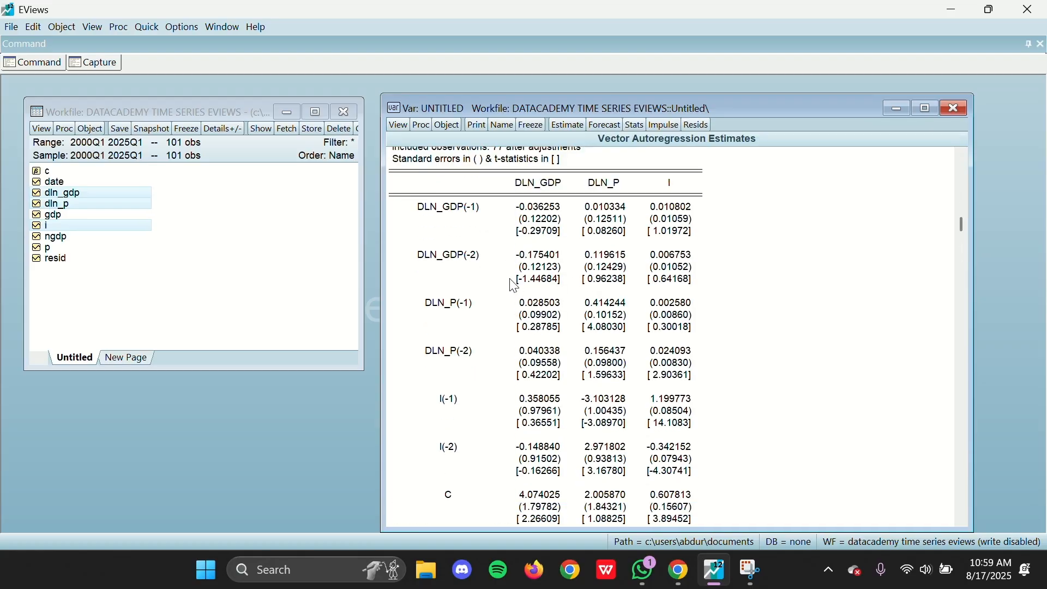
scroll(515, 285, up, 4)
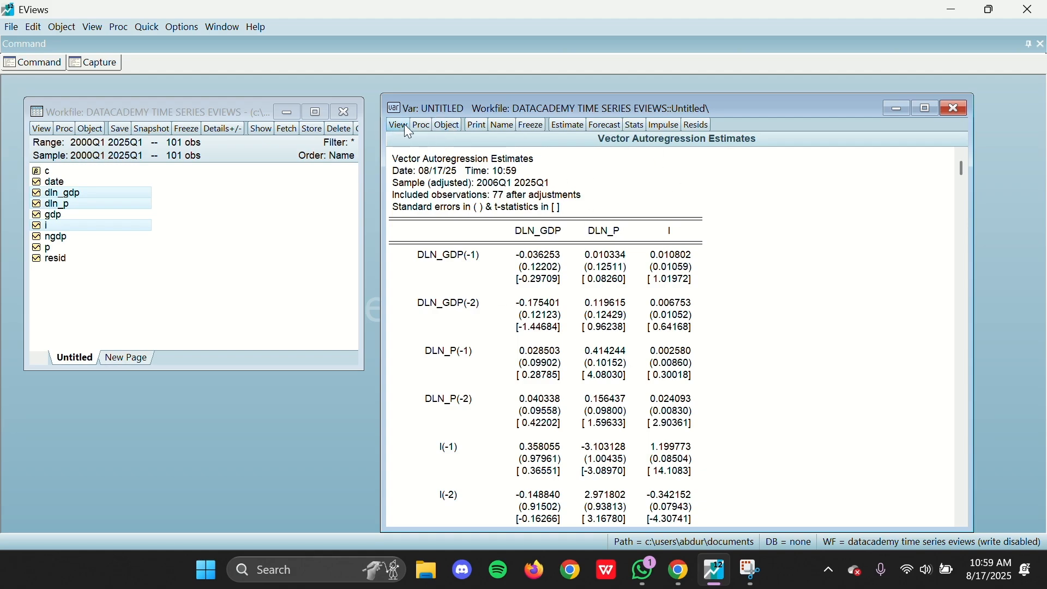
mouse_move(432, 105)
mouse_down()
mouse_move(424, 80)
mouse_move(422, 96)
mouse_up()
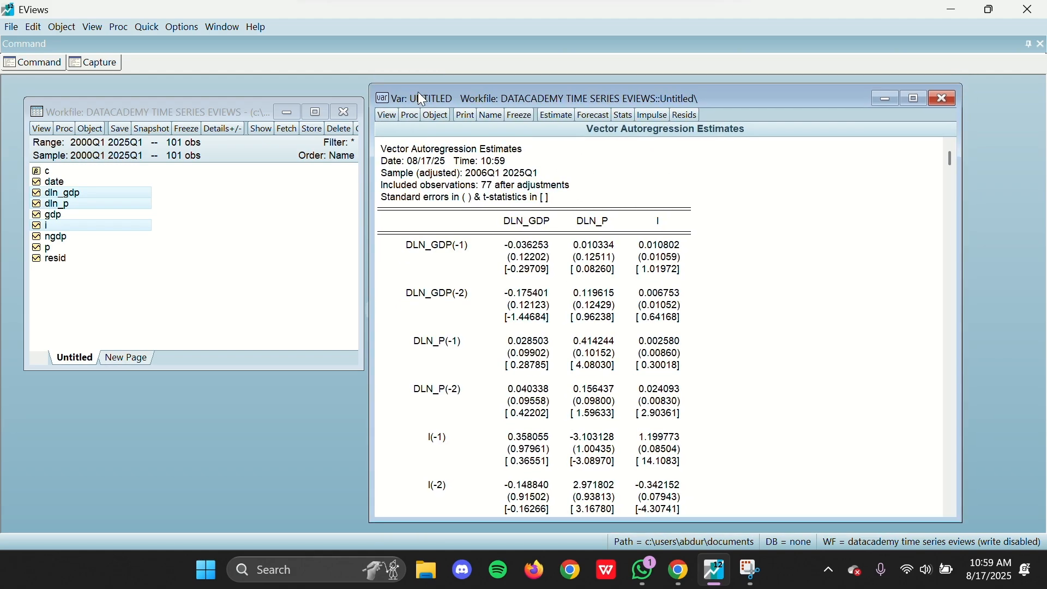
Step: Display the AR roots table of the VAR and read the notes on the unit circle and the stability condition
click(388, 117)
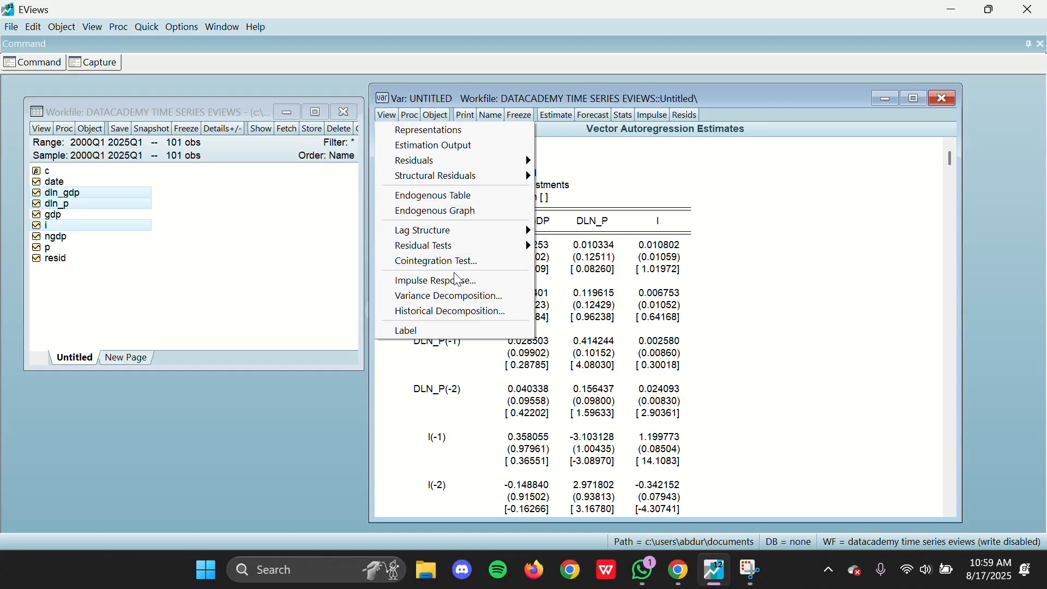
mouse_move(474, 236)
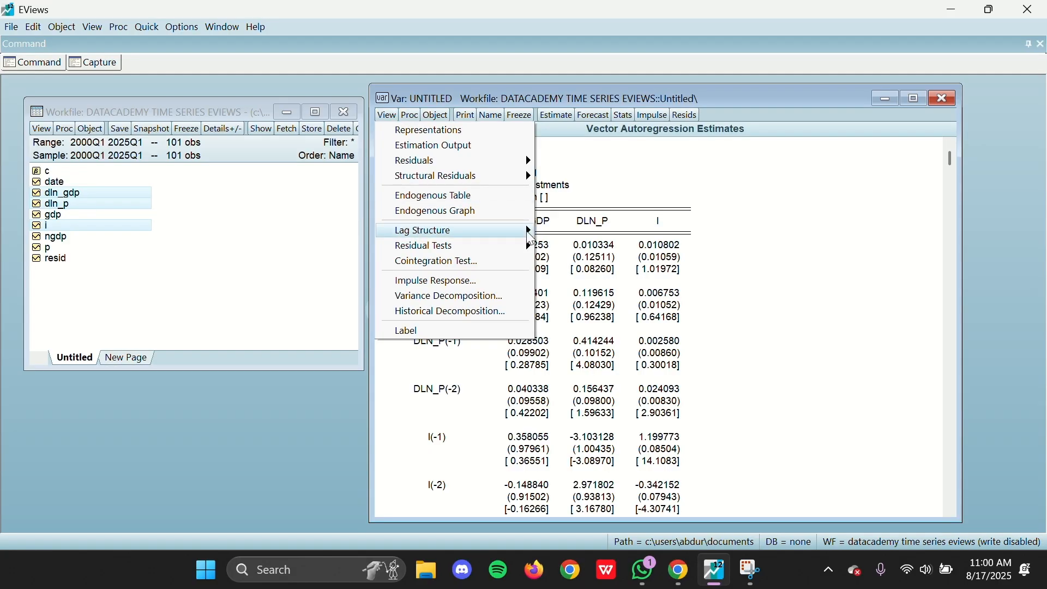
mouse_move(529, 232)
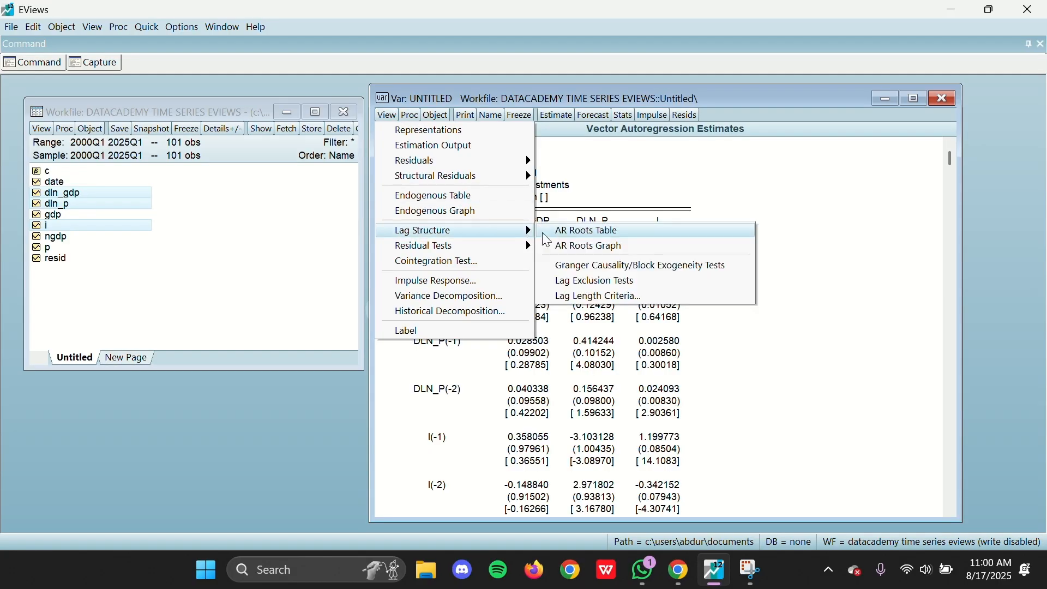
click(595, 232)
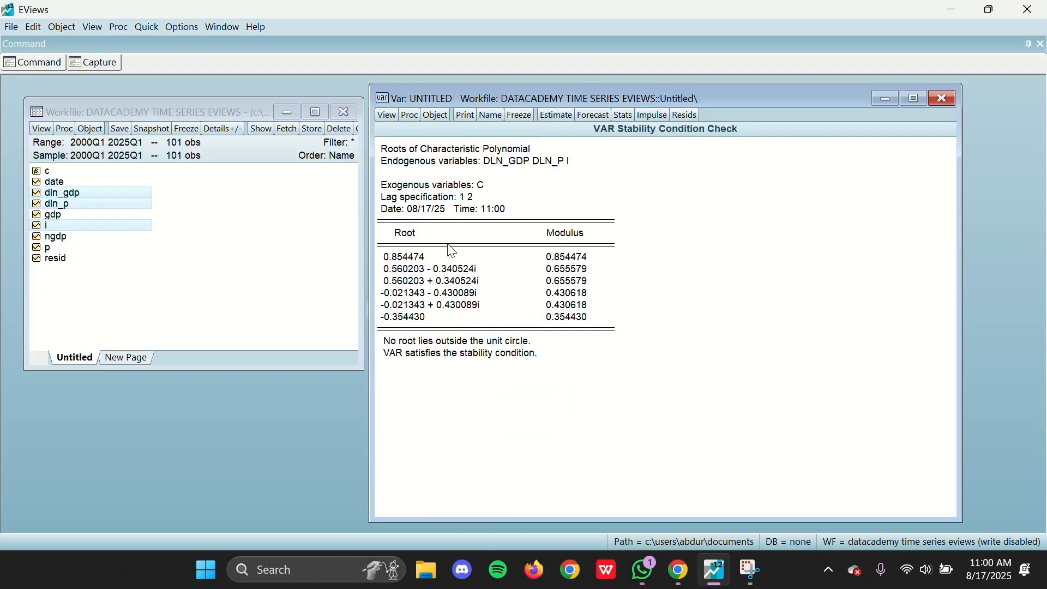
drag(391, 350, 537, 347)
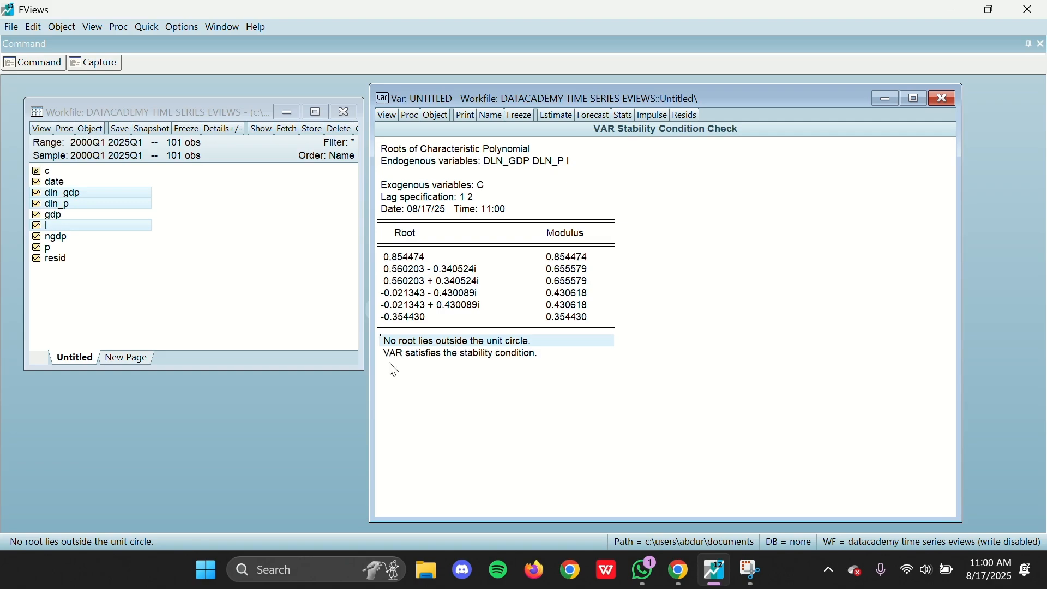
drag(392, 359, 549, 357)
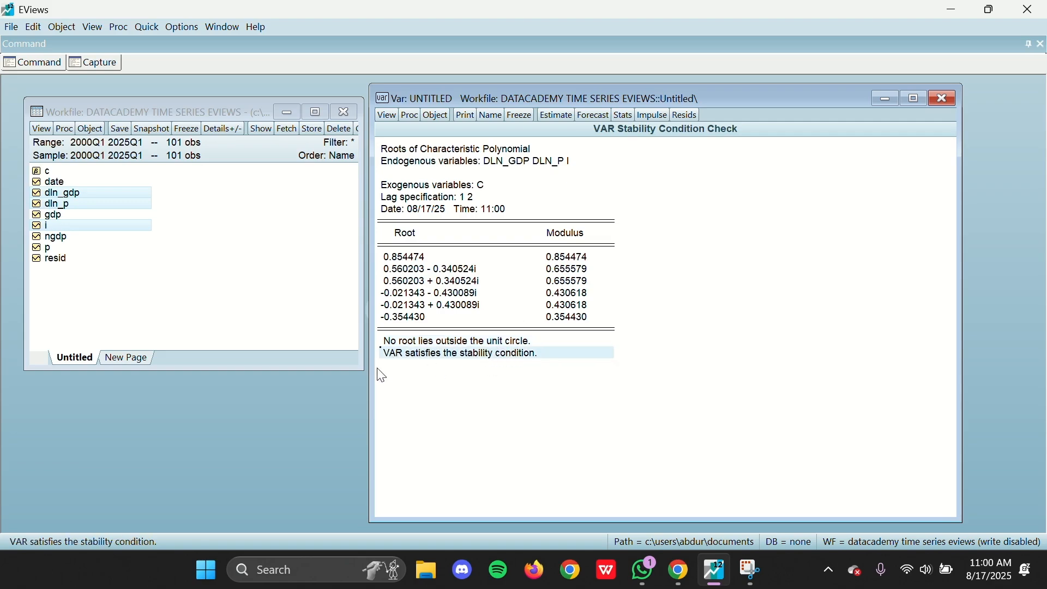
click(389, 355)
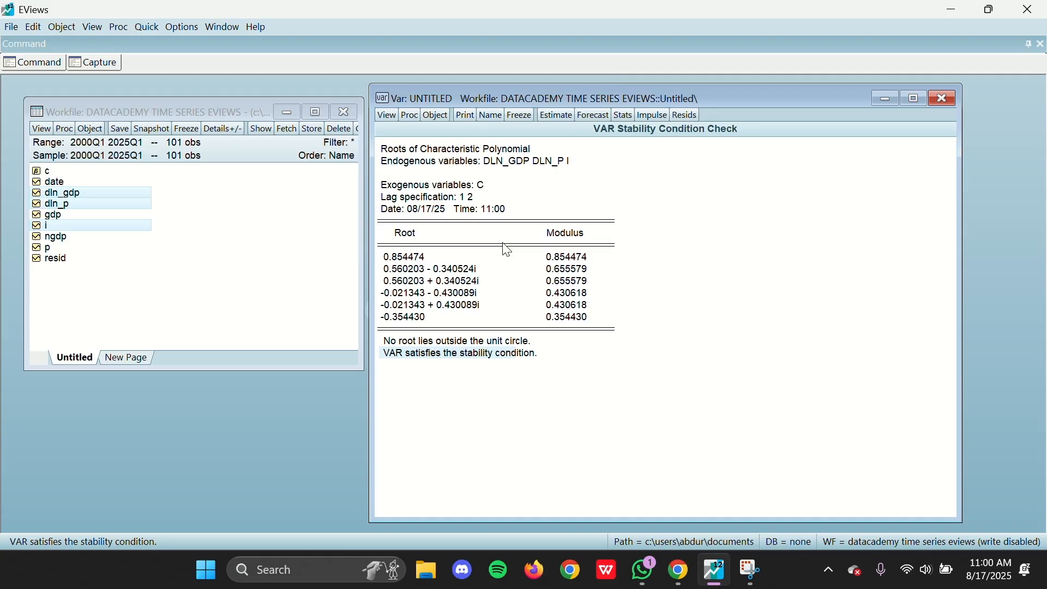
Step: Plot the inverse roots of the VAR's AR characteristic polynomial as a graph
click(387, 115)
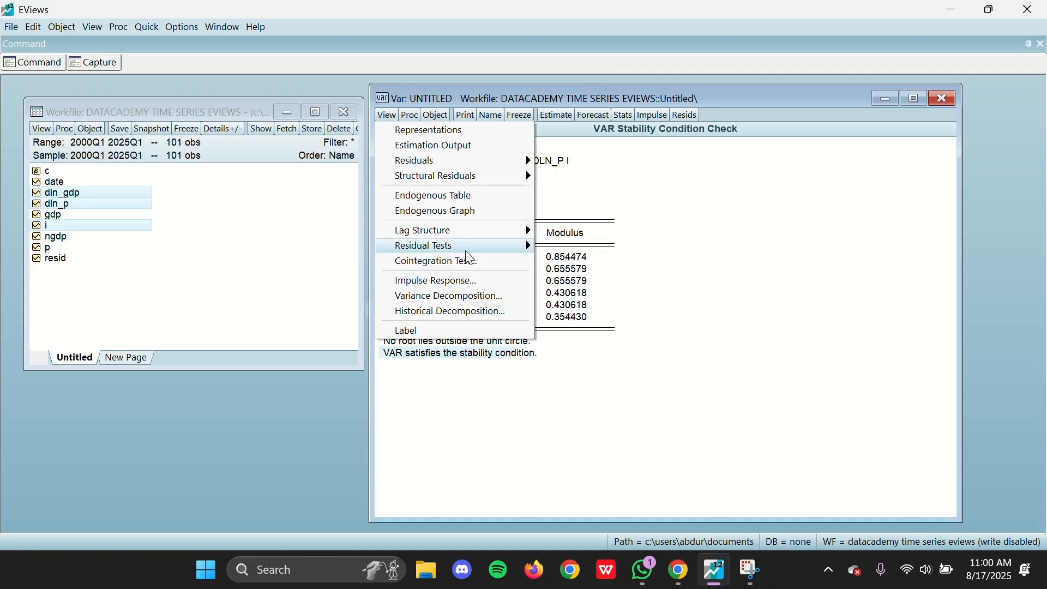
mouse_move(455, 233)
click(585, 253)
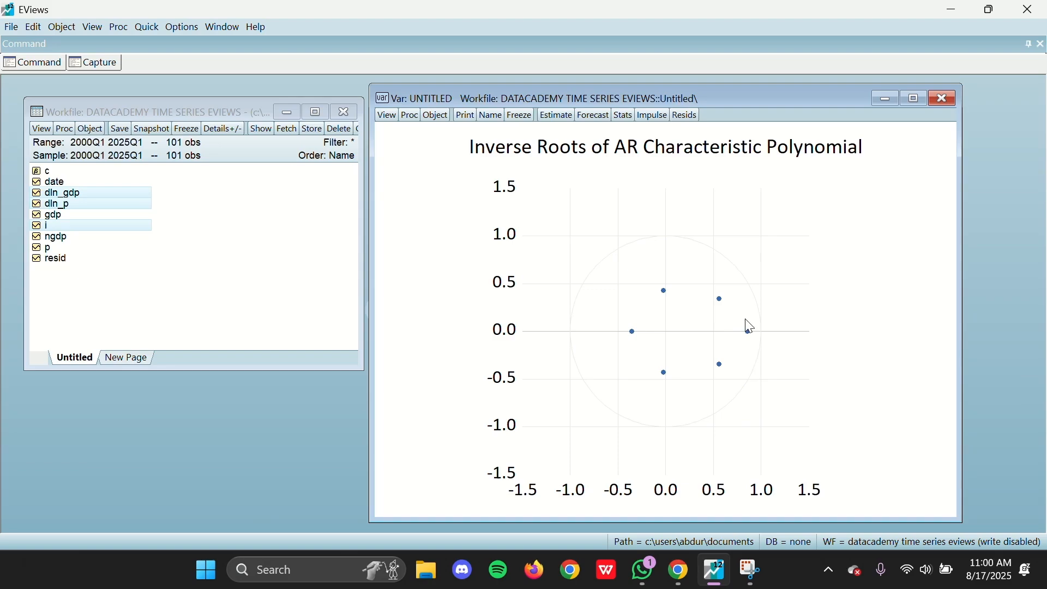
Step: Open the impulse response settings of the VAR and check the Cholesky - dof adjusted method and the ordering dln_gdp dln_p i
click(387, 116)
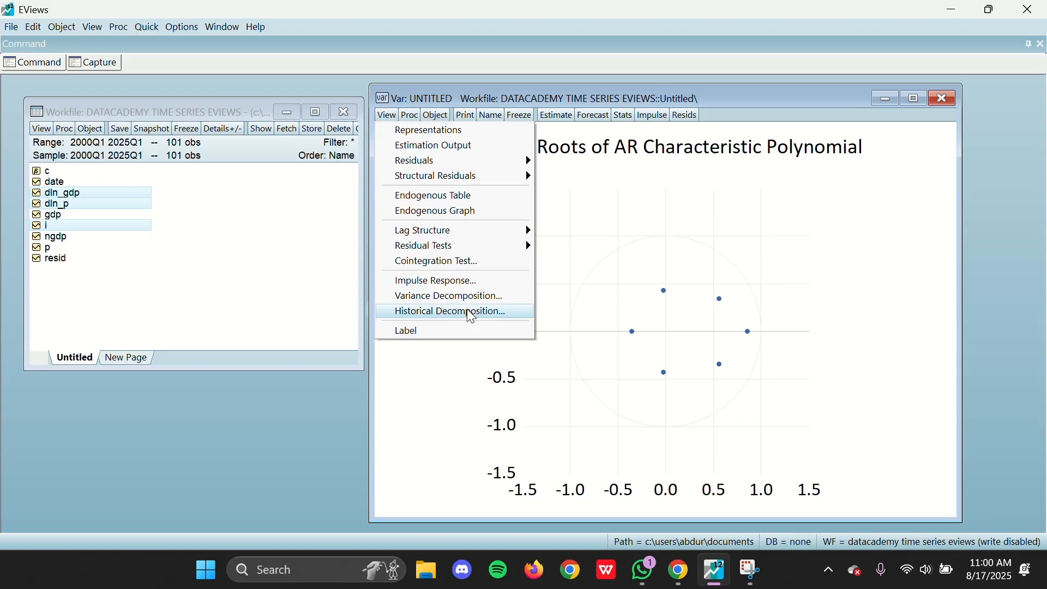
click(428, 284)
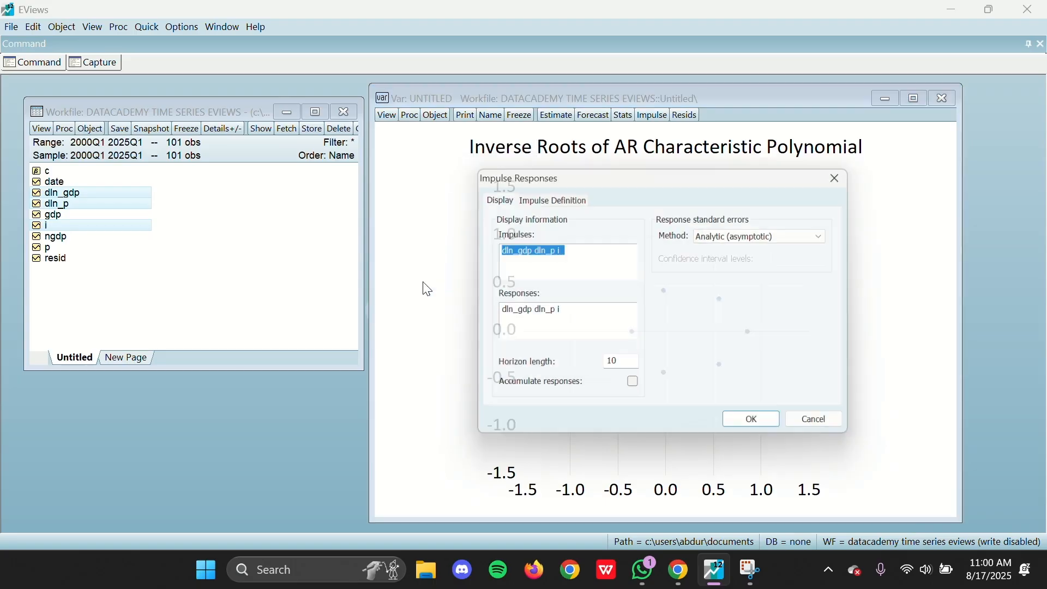
click(609, 269)
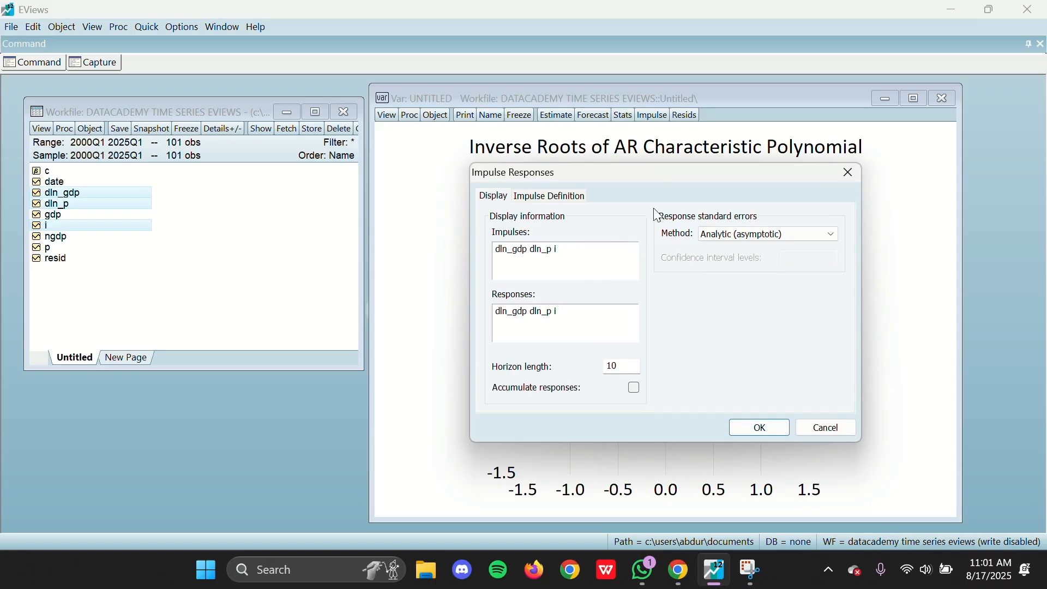
drag(660, 176, 560, 136)
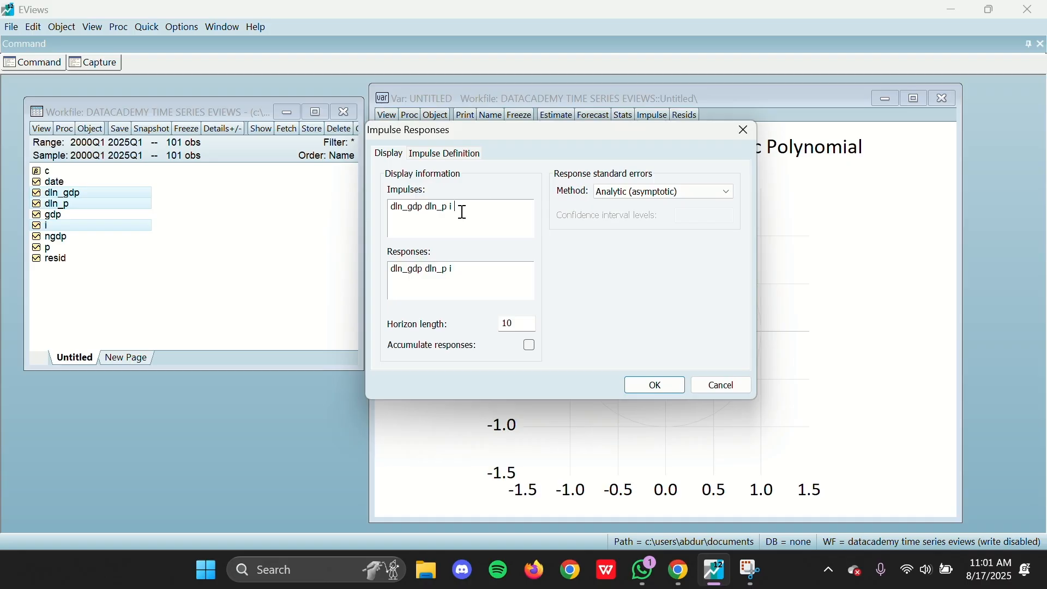
drag(488, 133, 540, 135)
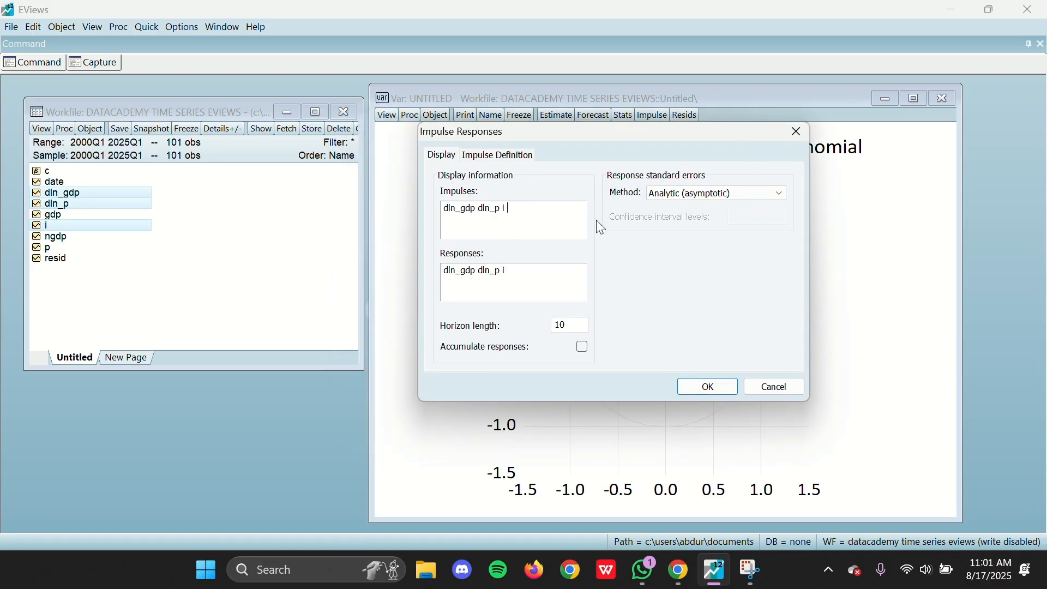
click(518, 157)
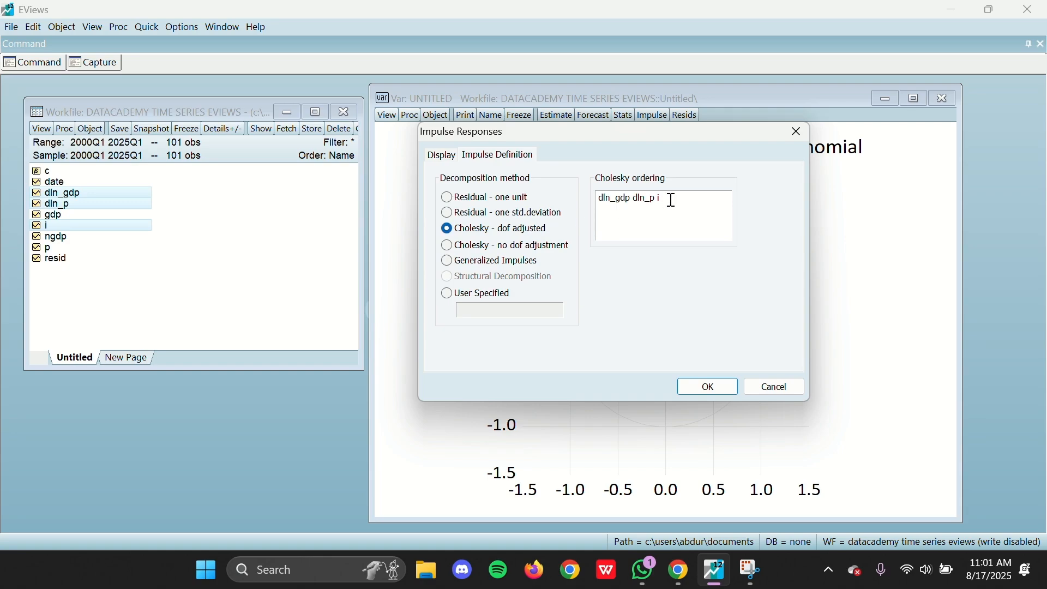
drag(672, 201, 579, 194)
drag(673, 196, 566, 191)
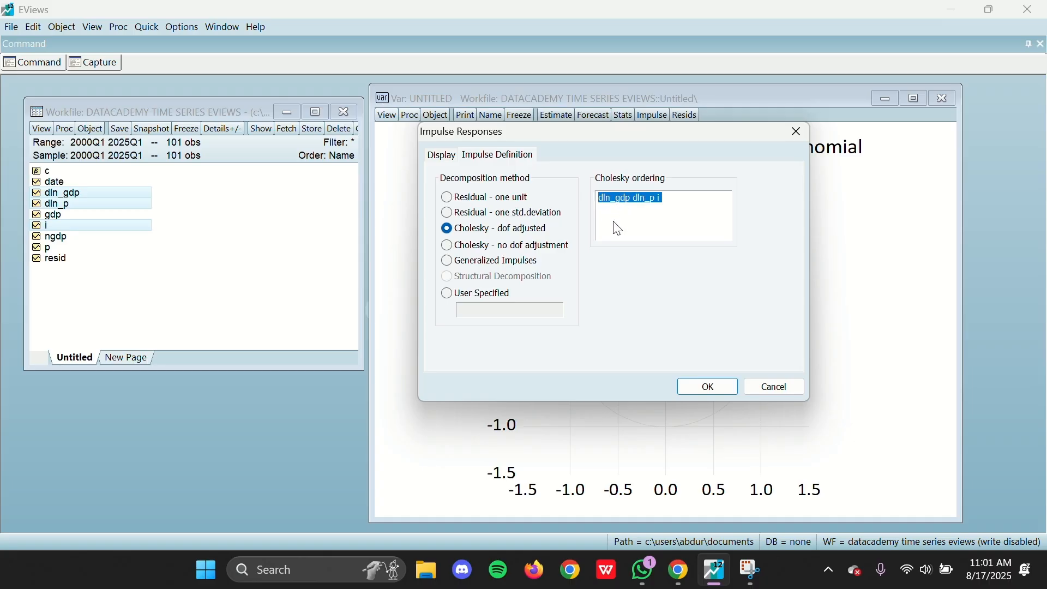
click(665, 206)
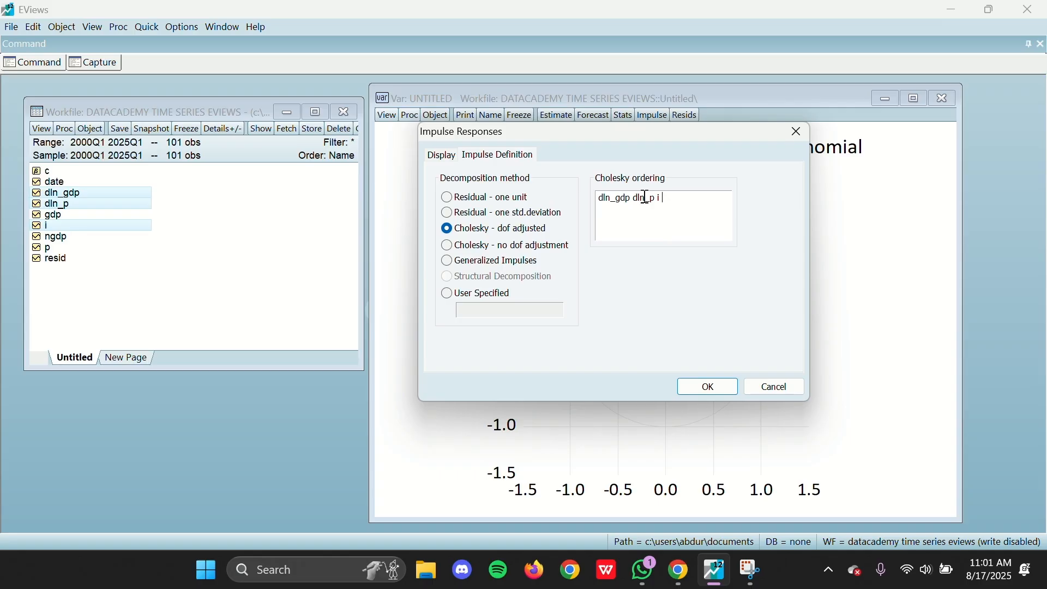
Step: Extend the horizon beyond 45 periods and plot the impulse responses of dln_gdp dln_p i with analytic (asymptotic) standard errors
click(448, 155)
click(526, 205)
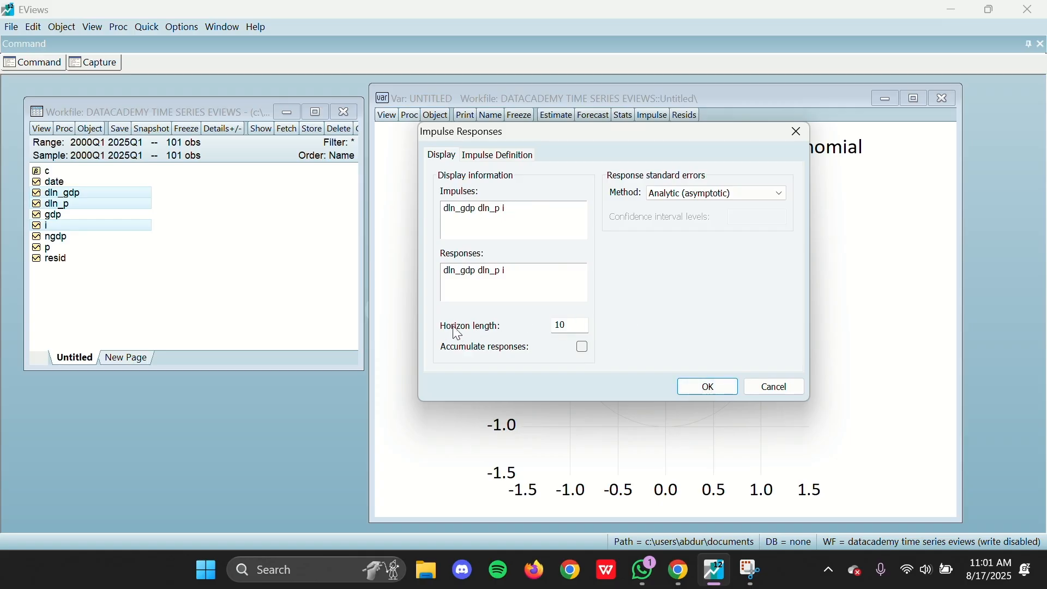
click(573, 328)
click(707, 388)
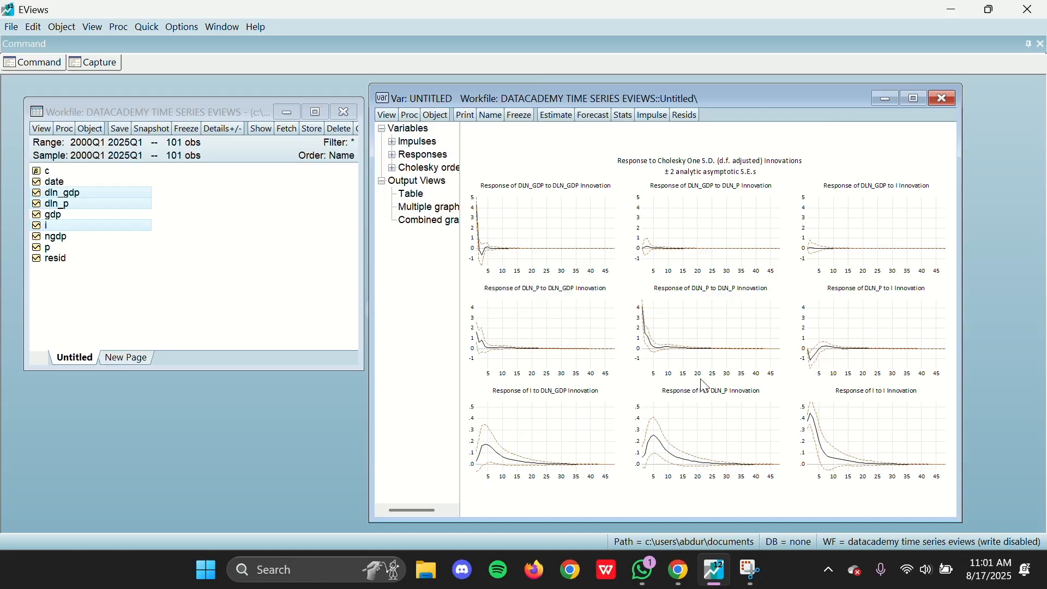
Step: Reposition and widen the VAR window, and widen its outline pane so the full entry names are readable beside the graphs
drag(529, 102, 431, 97)
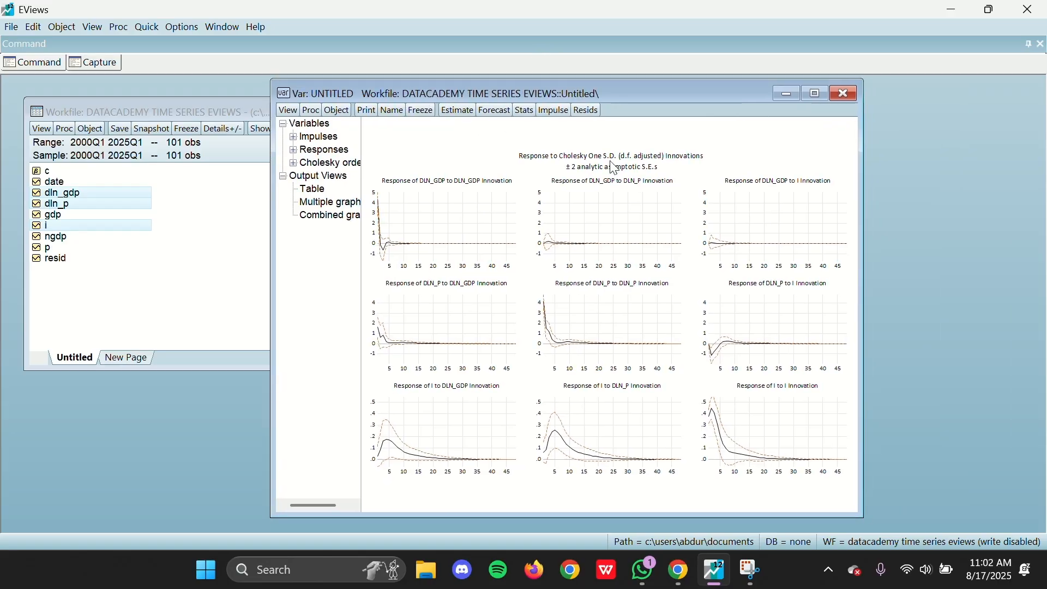
drag(859, 313, 996, 314)
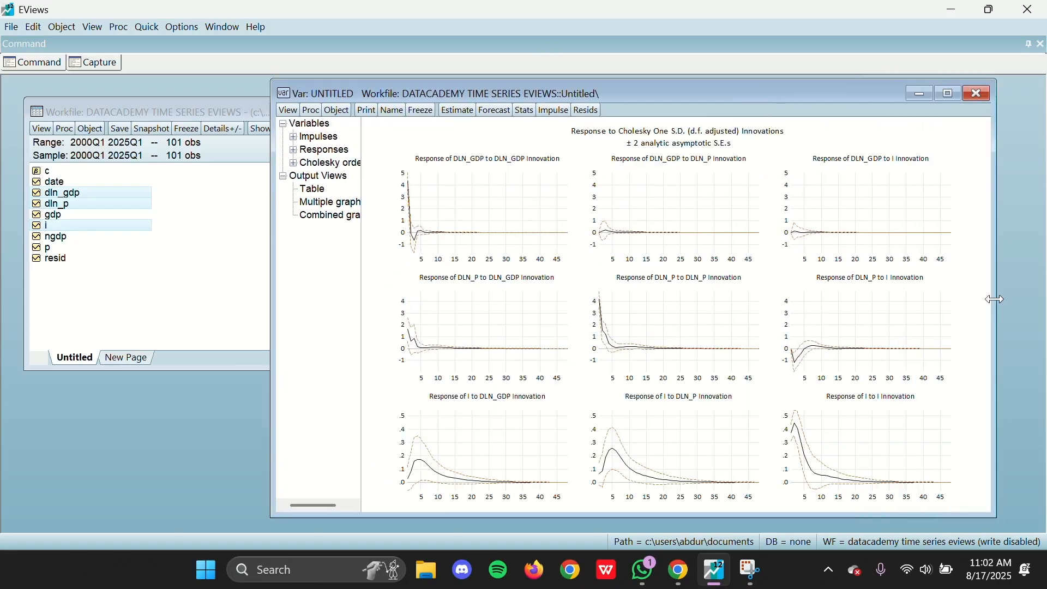
drag(627, 100, 567, 101)
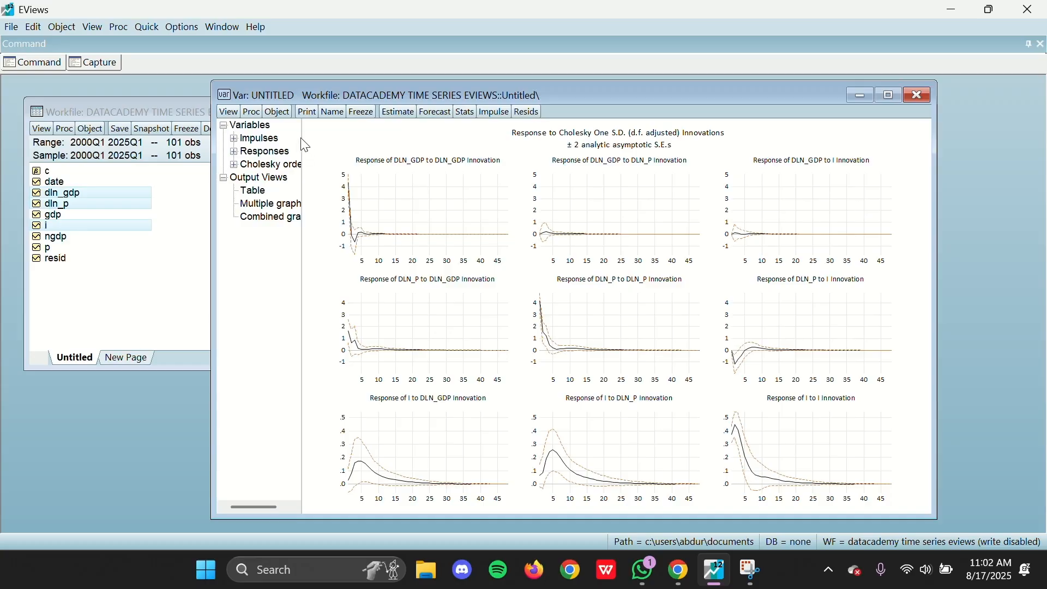
drag(306, 144, 355, 143)
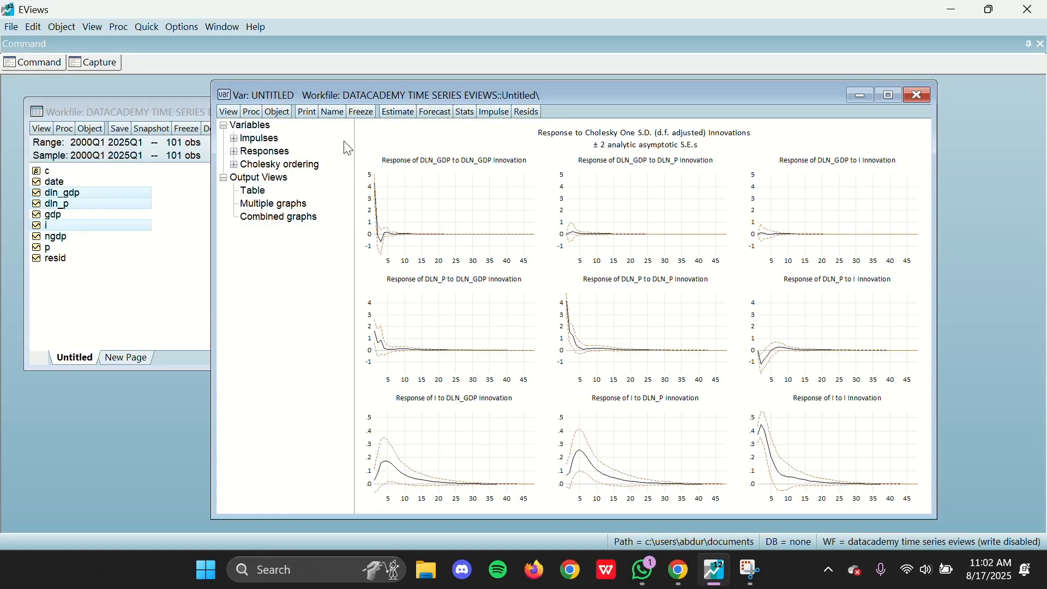
Step: Remove DLN_GDP and DLN_P from the displayed impulses, keeping only the responses to the I innovation
click(234, 138)
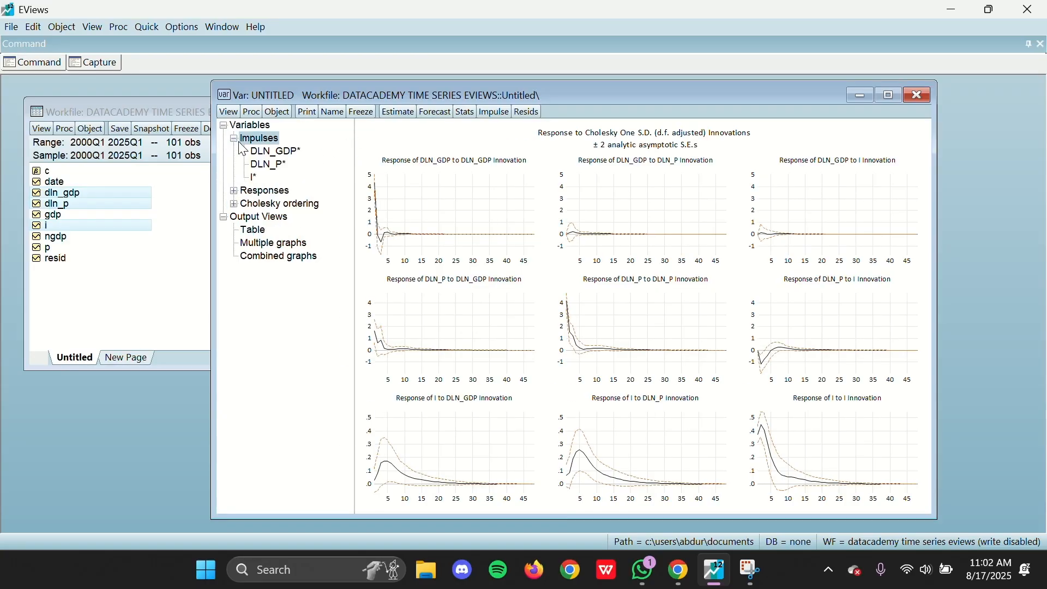
double_click(277, 153)
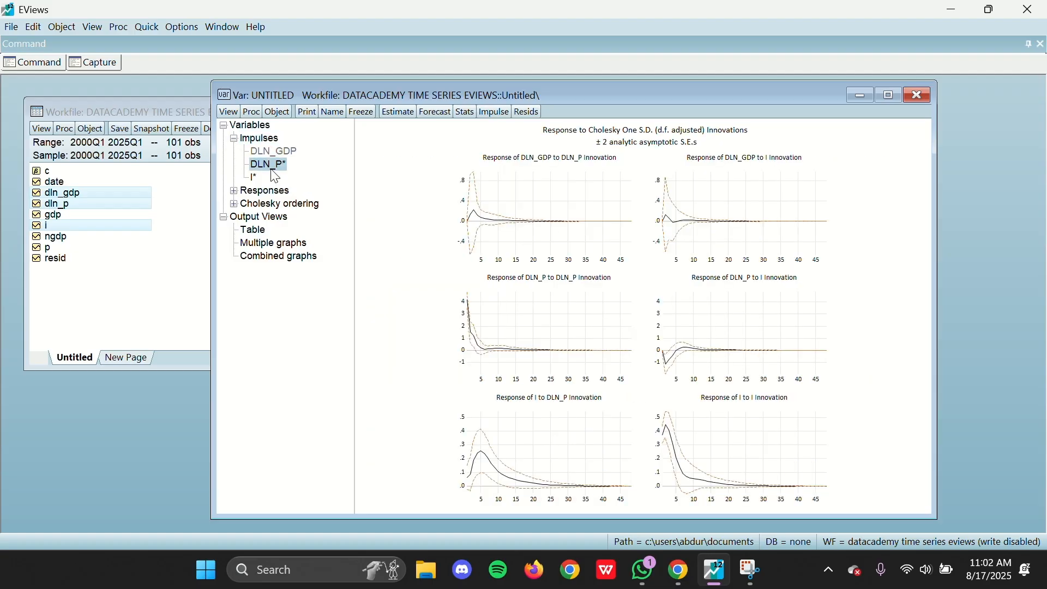
double_click(267, 164)
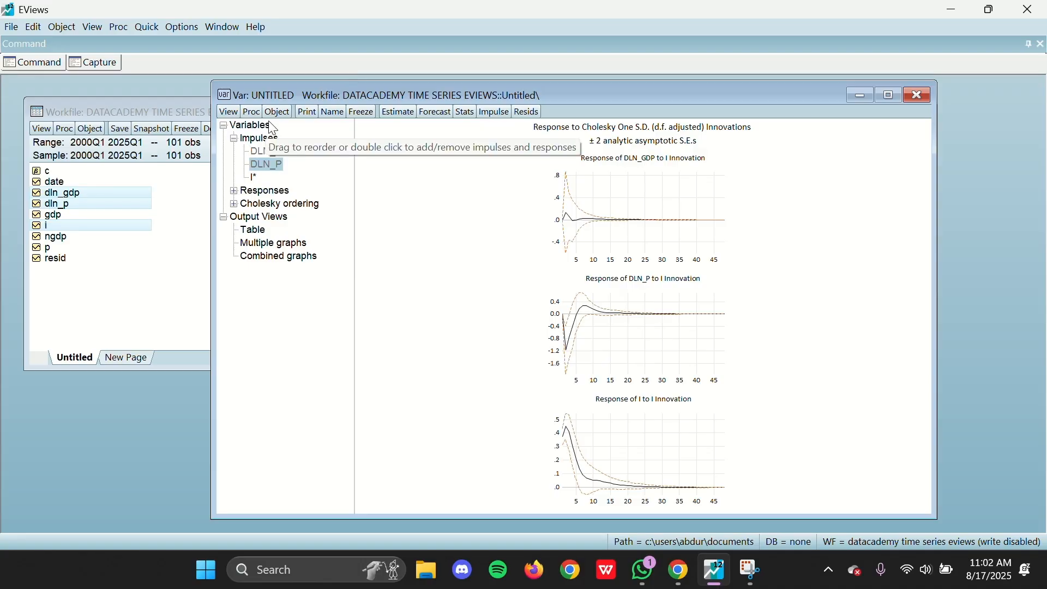
Step: Remove I from the displayed responses, keeping DLN_GDP and DLN_P, and widen the VAR window across the workspace
click(234, 139)
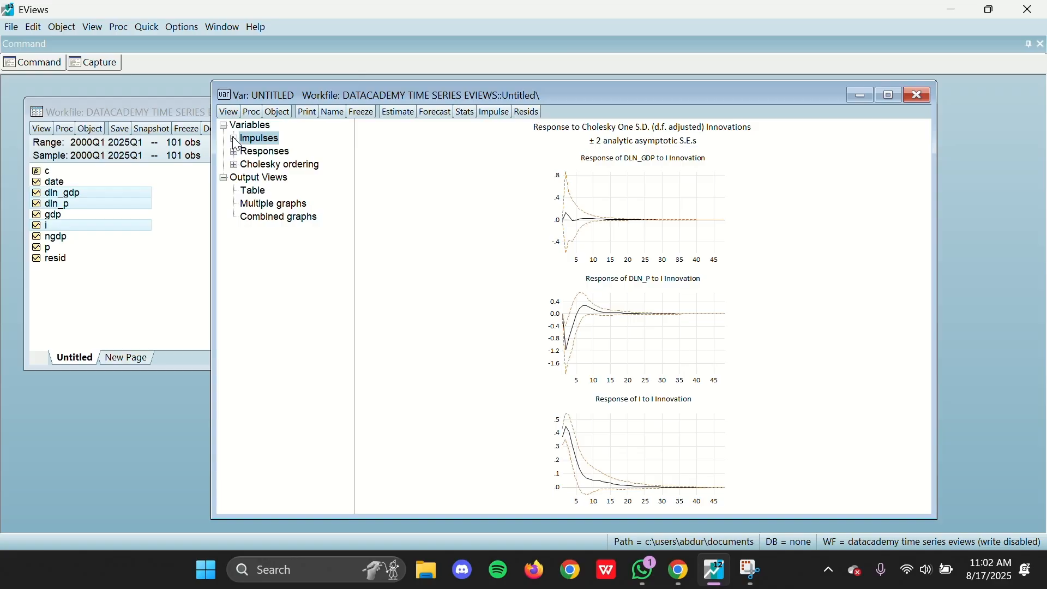
click(235, 152)
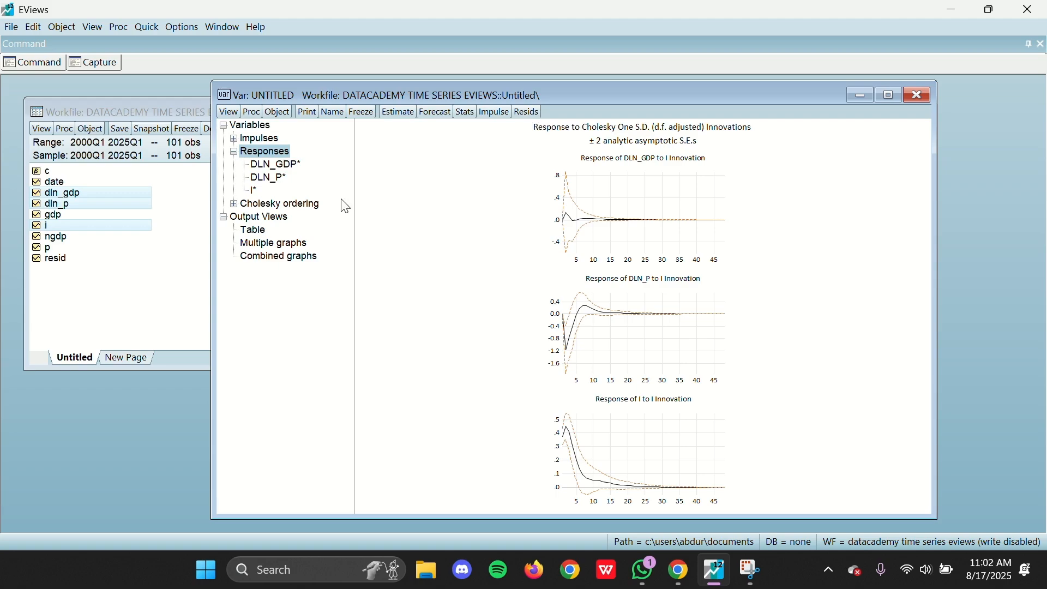
click(254, 191)
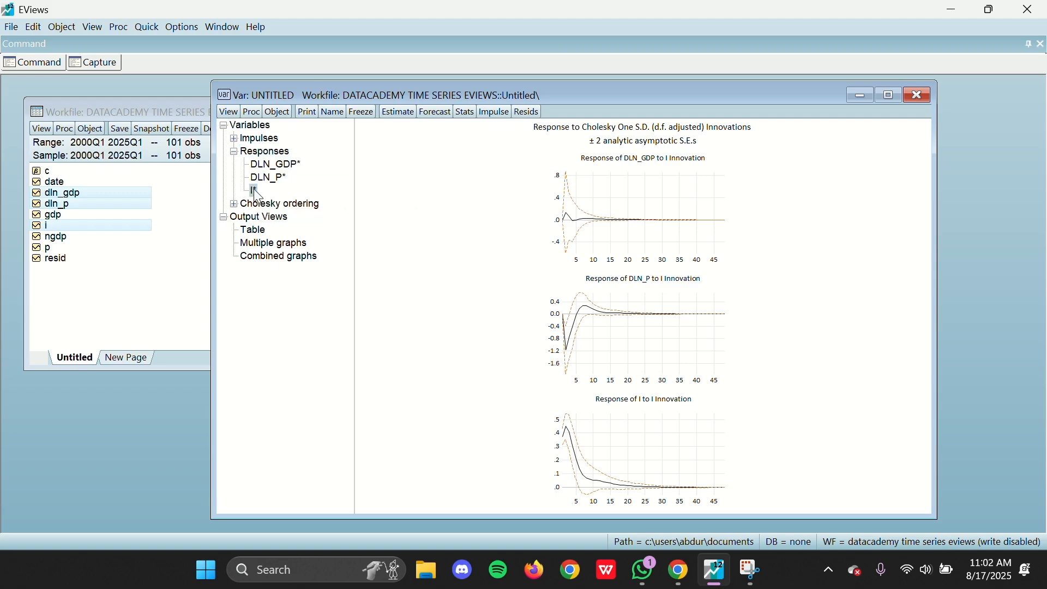
double_click(254, 190)
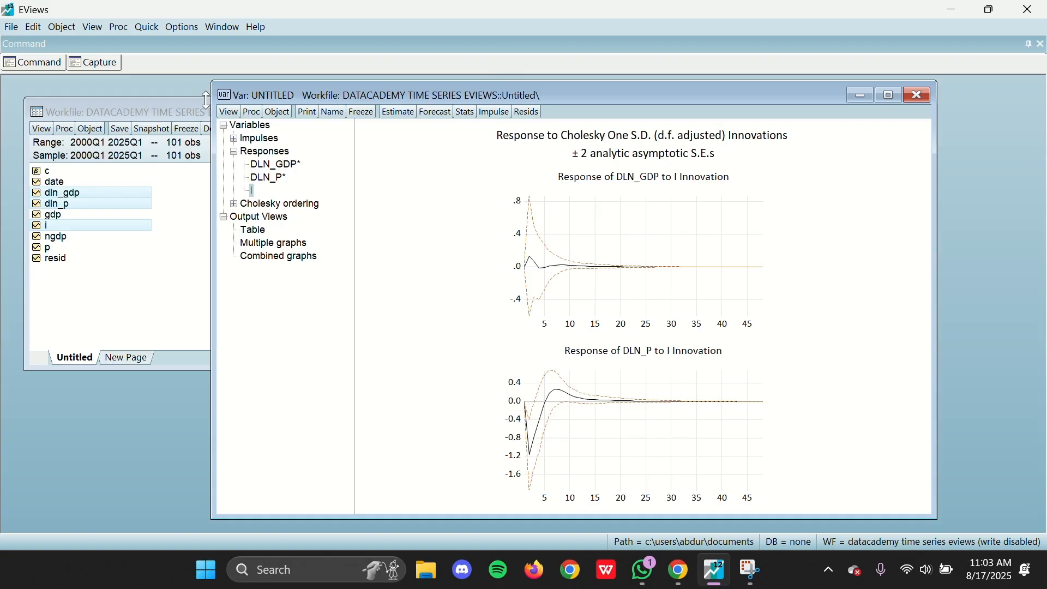
drag(212, 96, 39, 95)
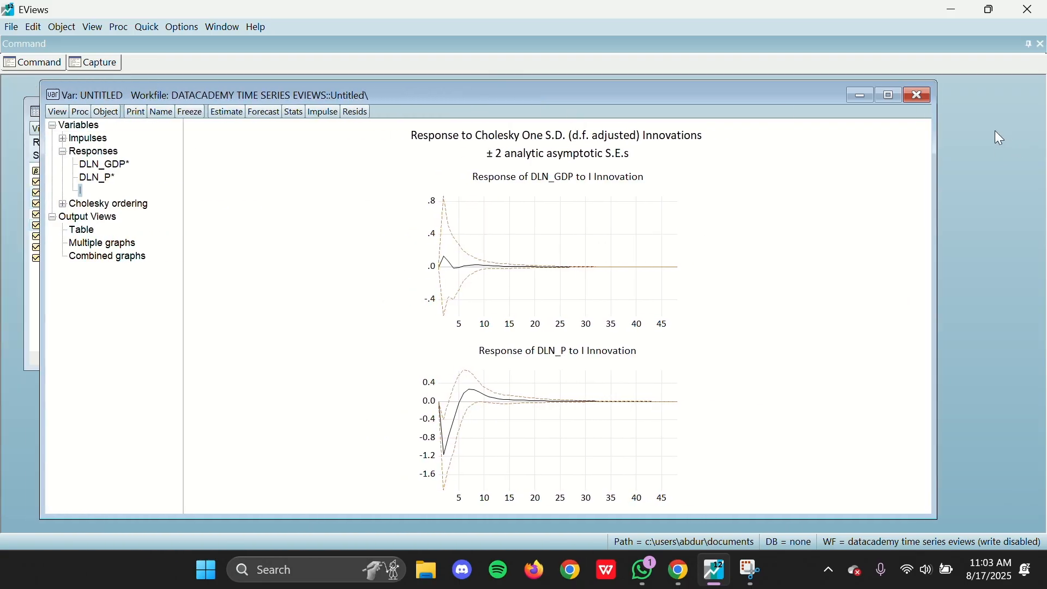
drag(938, 134, 1024, 133)
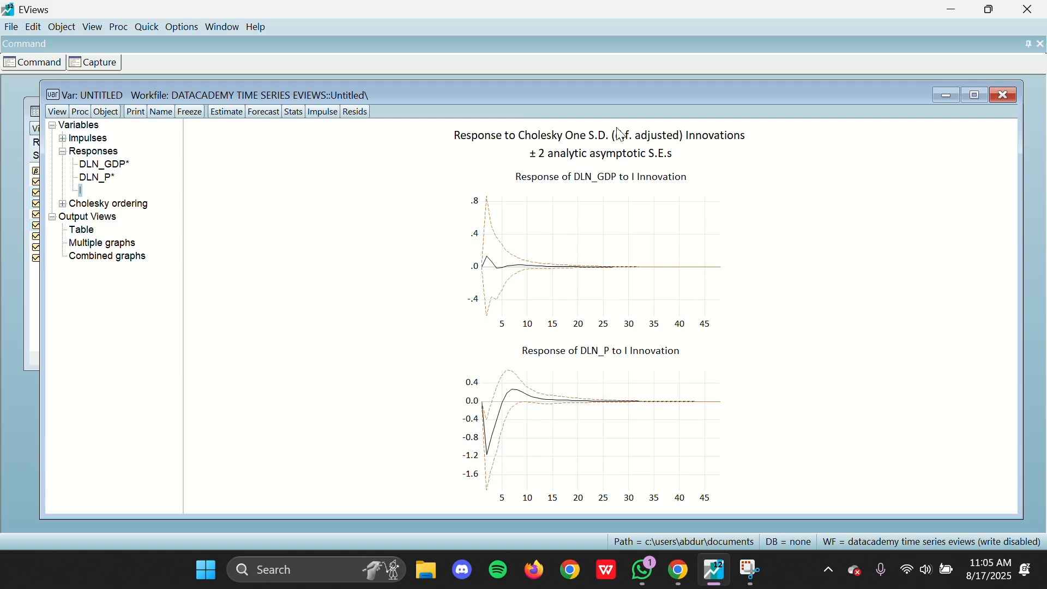
mouse_move(503, 375)
click(1007, 96)
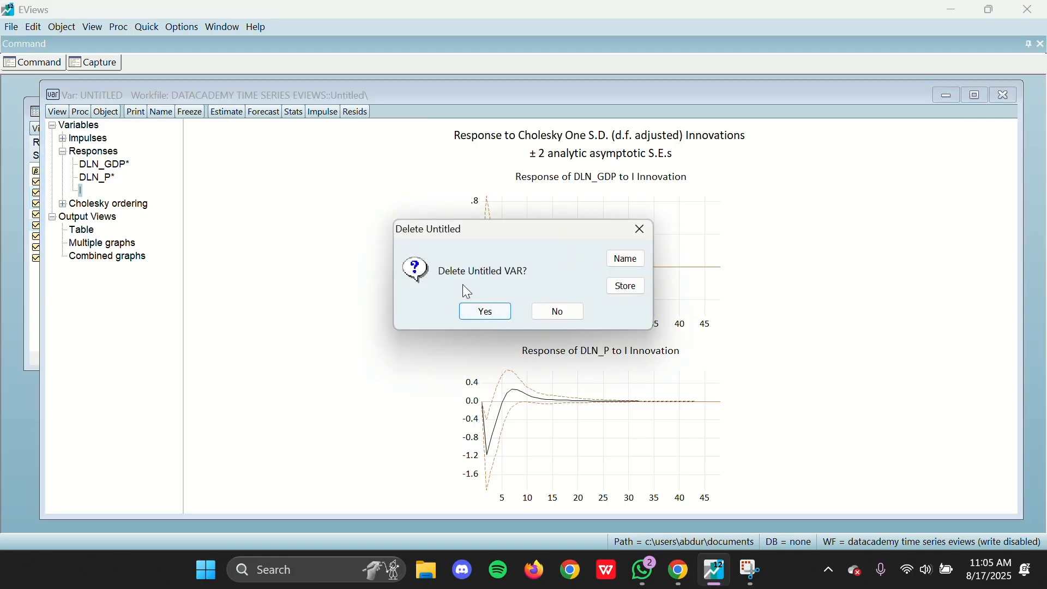
click(560, 311)
Step: Run the VAR's variance decomposition of dln_gdp and dln_p over 48 periods with Cholesky ordering dln_gdp dln_p i and no standard errors
click(57, 112)
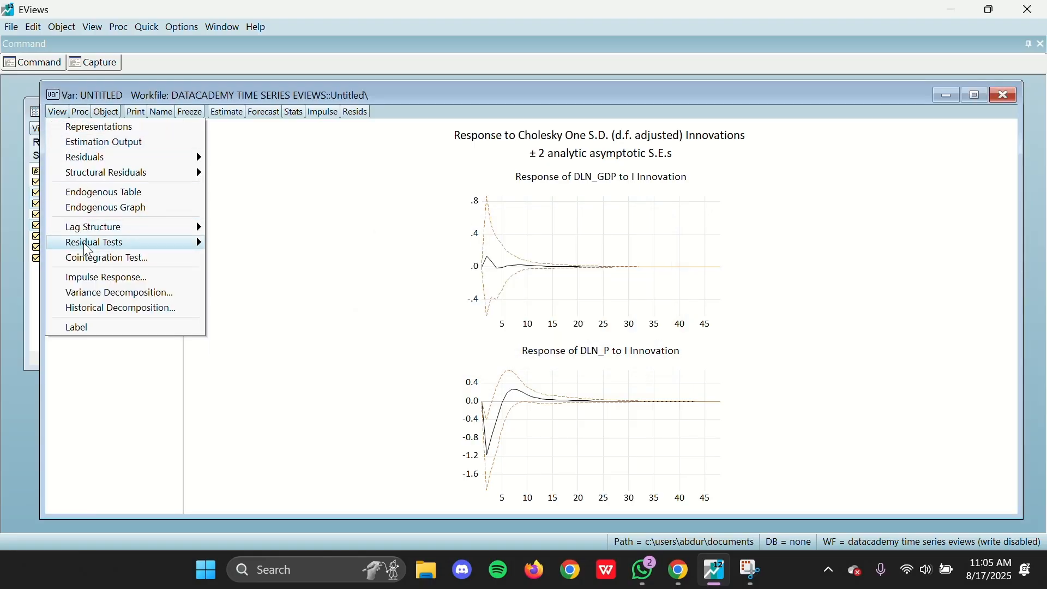
mouse_move(148, 95)
mouse_down()
mouse_move(160, 97)
mouse_move(144, 89)
mouse_move(142, 101)
mouse_up()
click(51, 120)
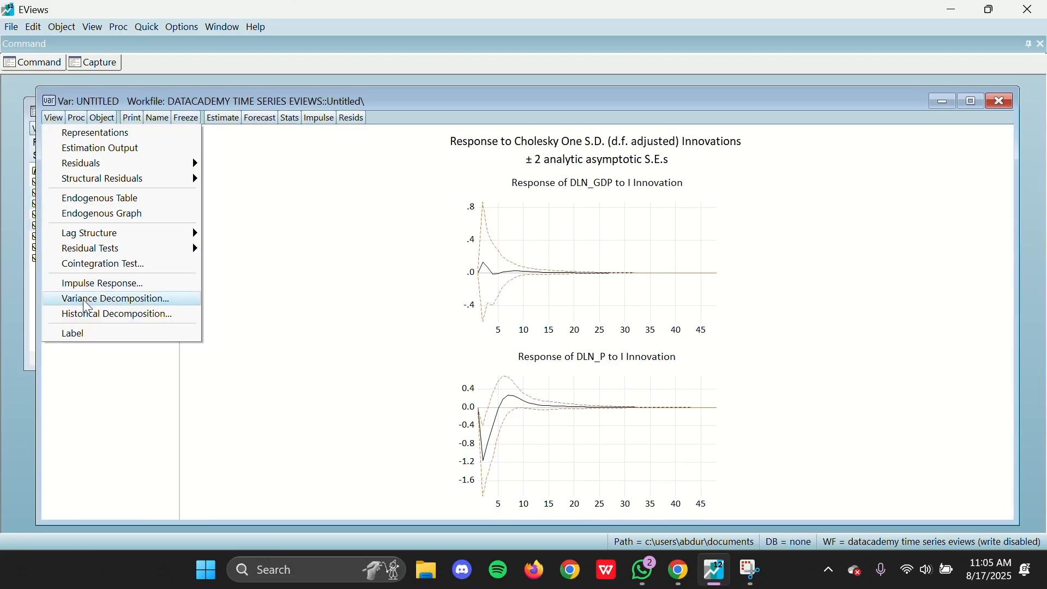
click(91, 300)
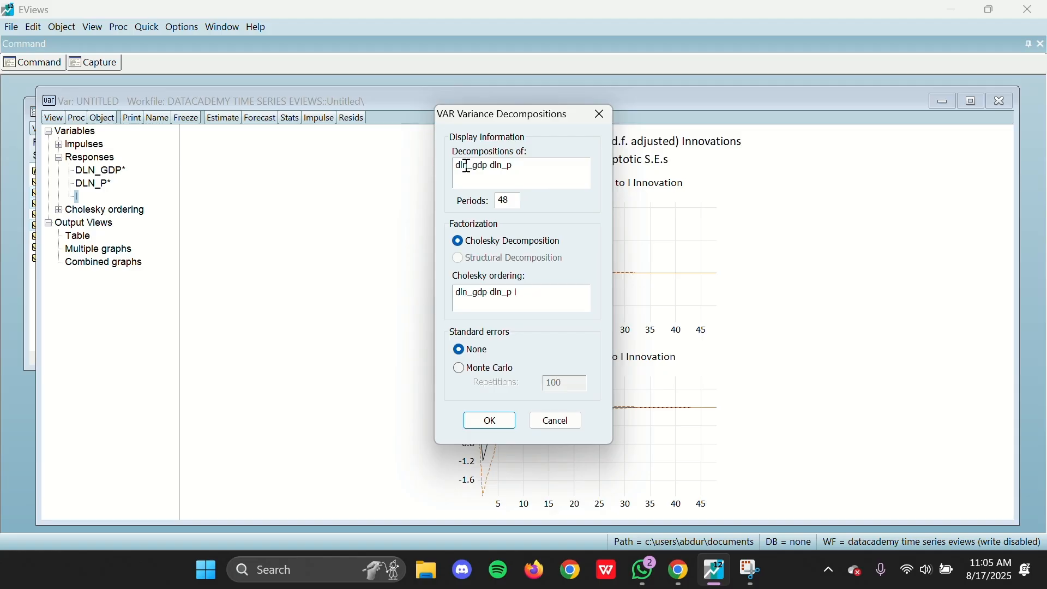
drag(527, 166, 442, 169)
click(517, 163)
click(504, 420)
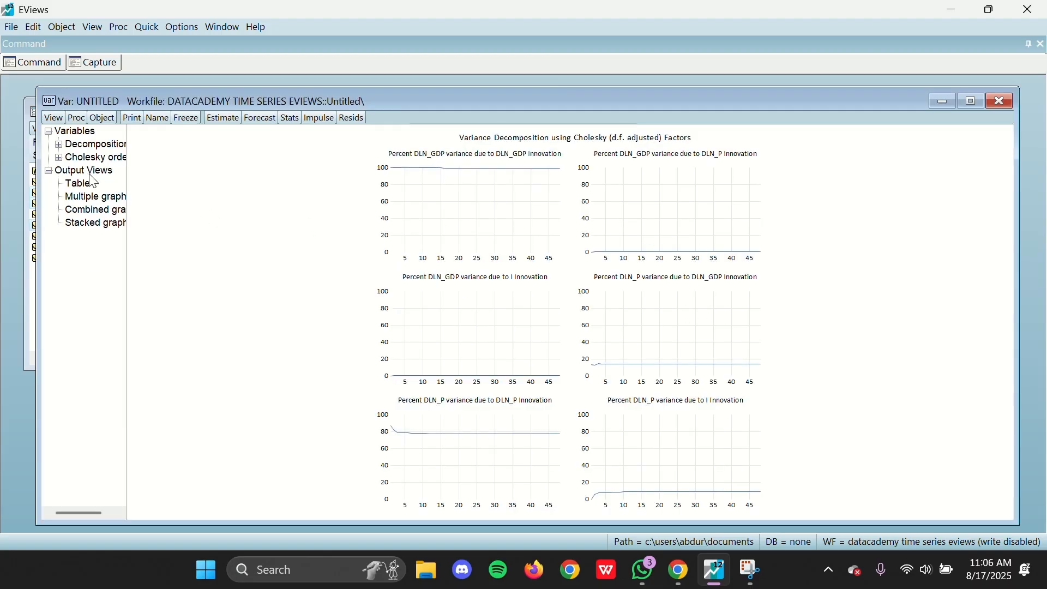
Step: Display the variance decompositions as stacked graphs and adjust the VAR window's height
click(103, 225)
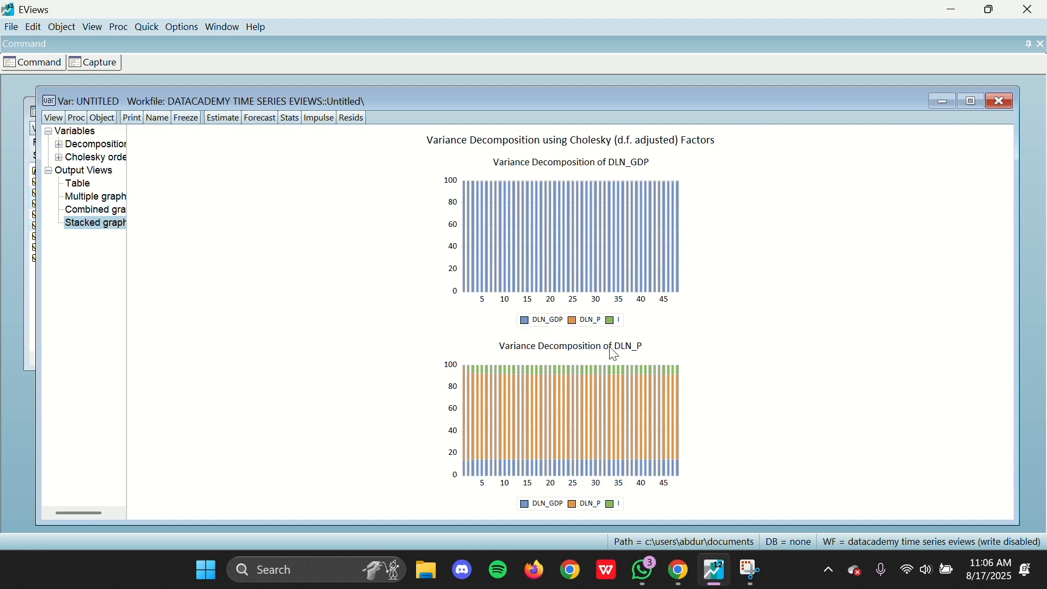
mouse_move(715, 524)
mouse_down()
mouse_move(710, 421)
mouse_move(704, 519)
mouse_up()
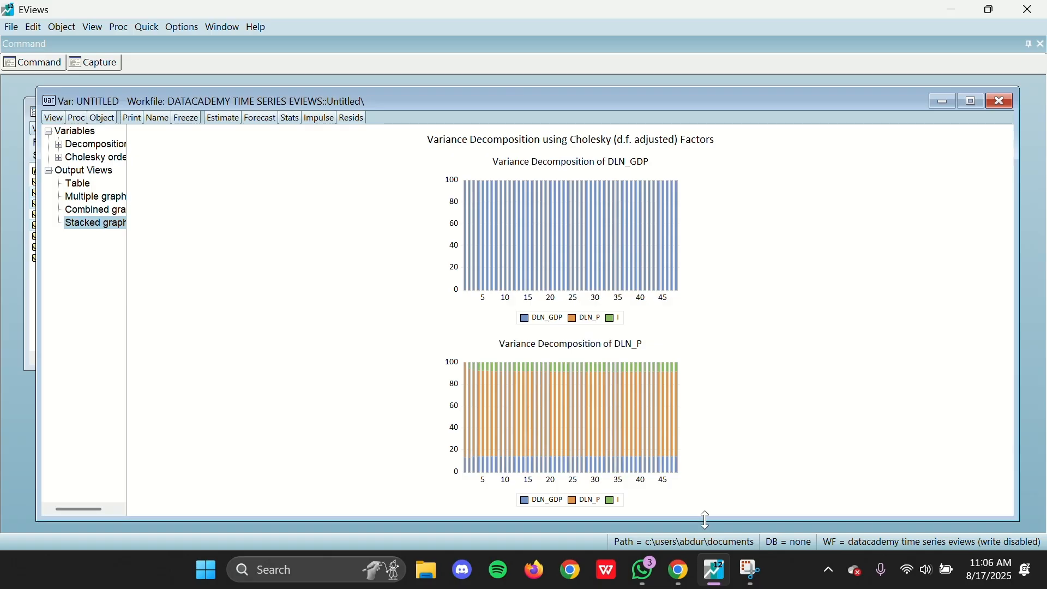
drag(515, 87, 515, 75)
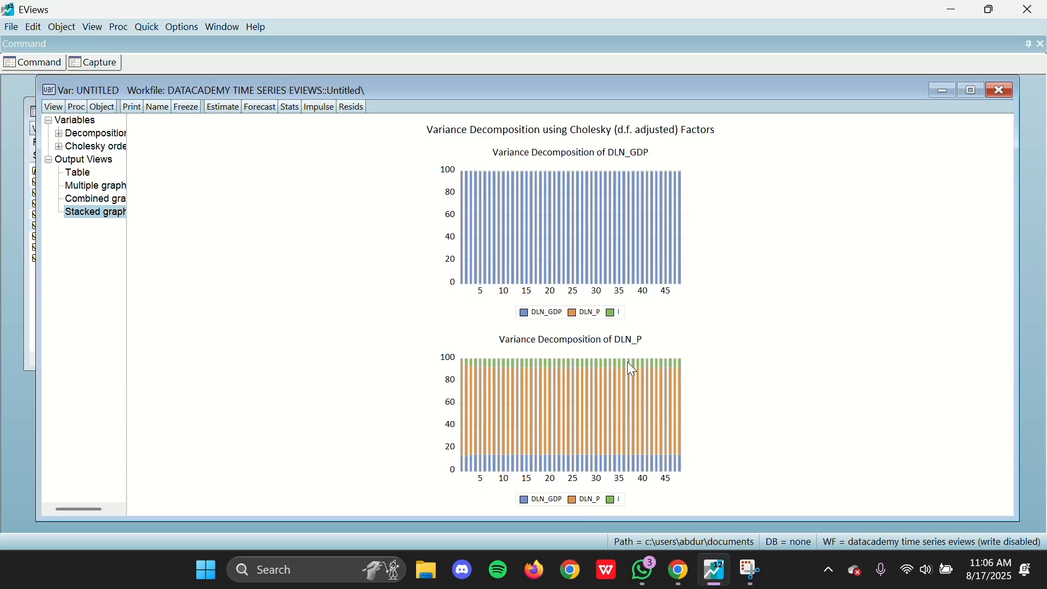
Step: Examine the variance decomposition tables of DLN_GDP and DLN_P, checking the share of I up to period 48
click(127, 170)
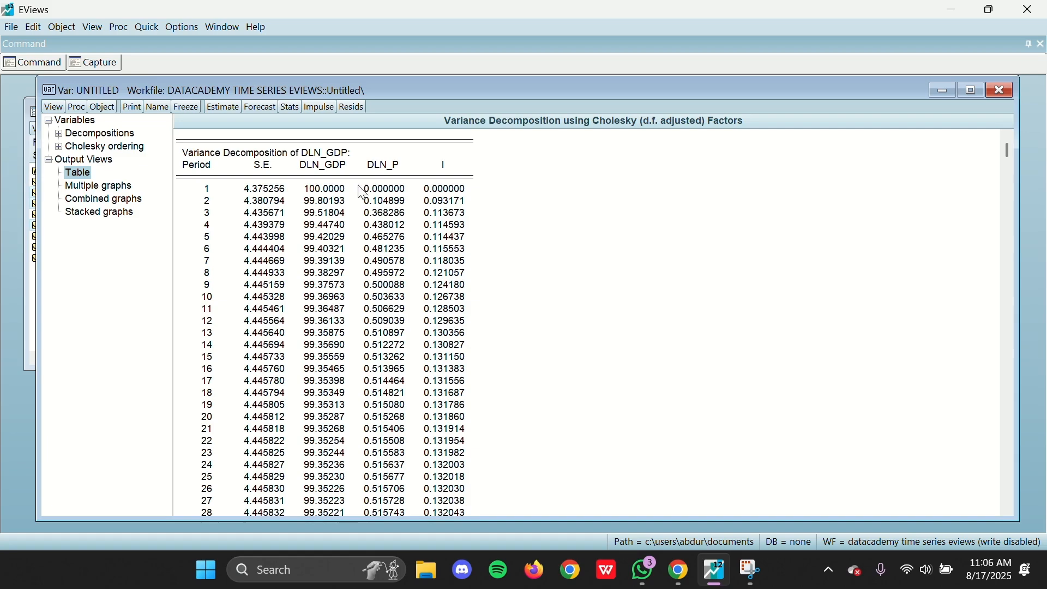
scroll(362, 194, down, 15)
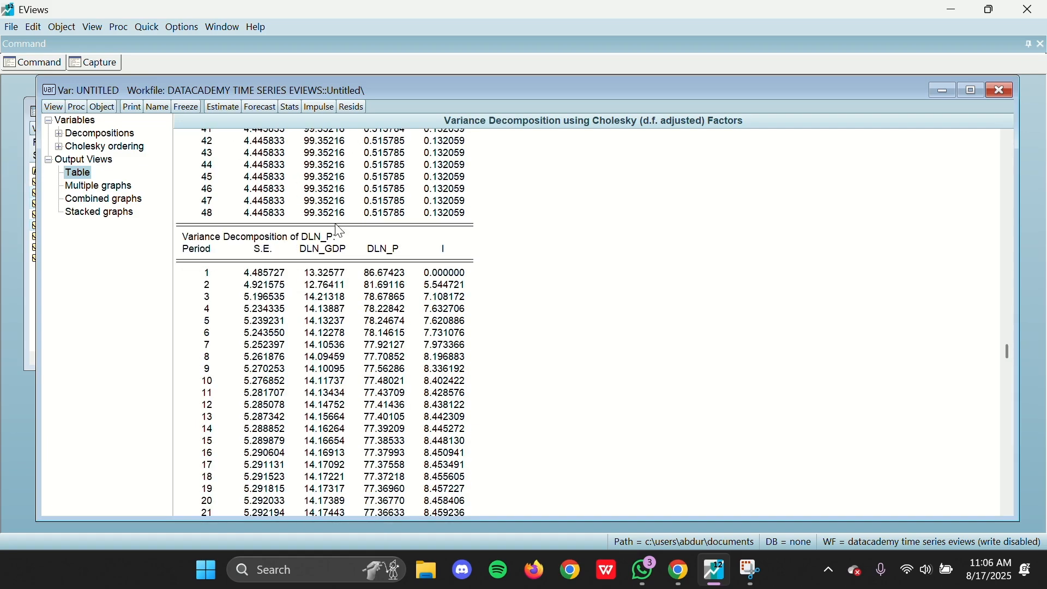
click(340, 235)
scroll(455, 267, down, 2)
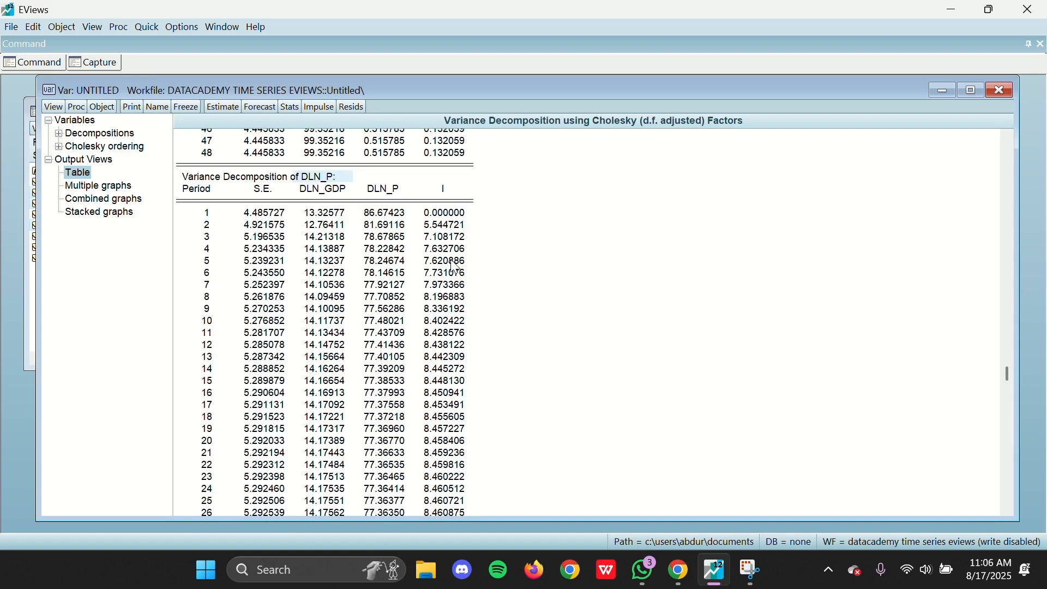
scroll(455, 267, down, 9)
click(444, 456)
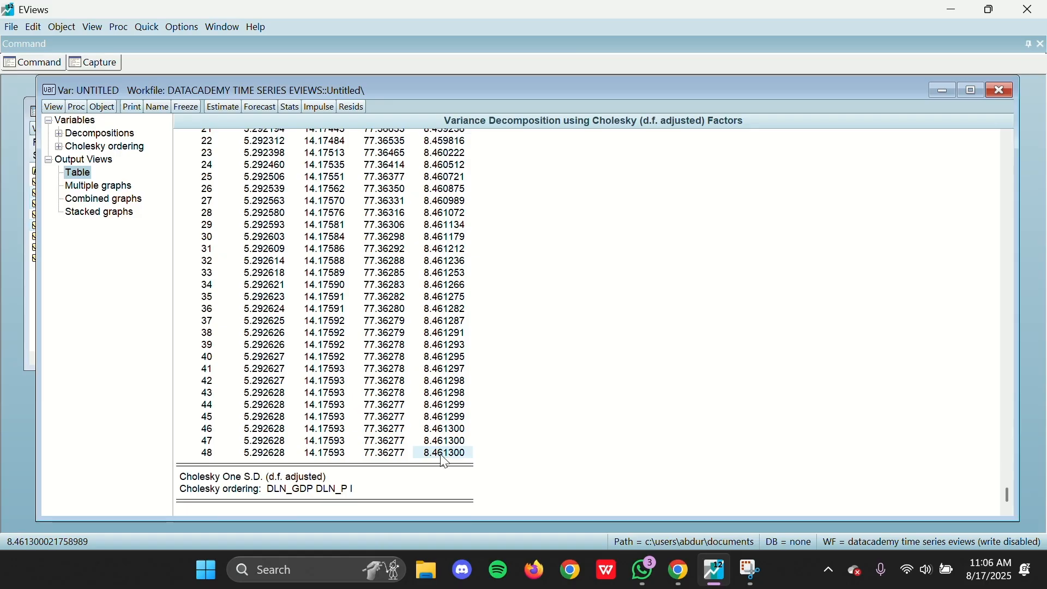
drag(444, 461, 448, 262)
scroll(449, 282, up, 2)
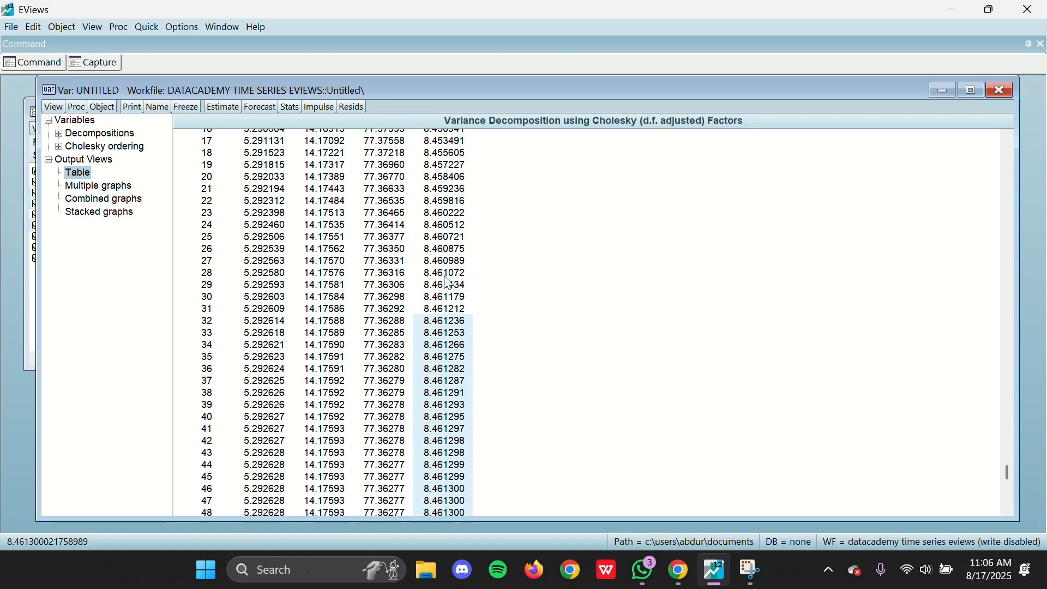
scroll(450, 287, up, 20)
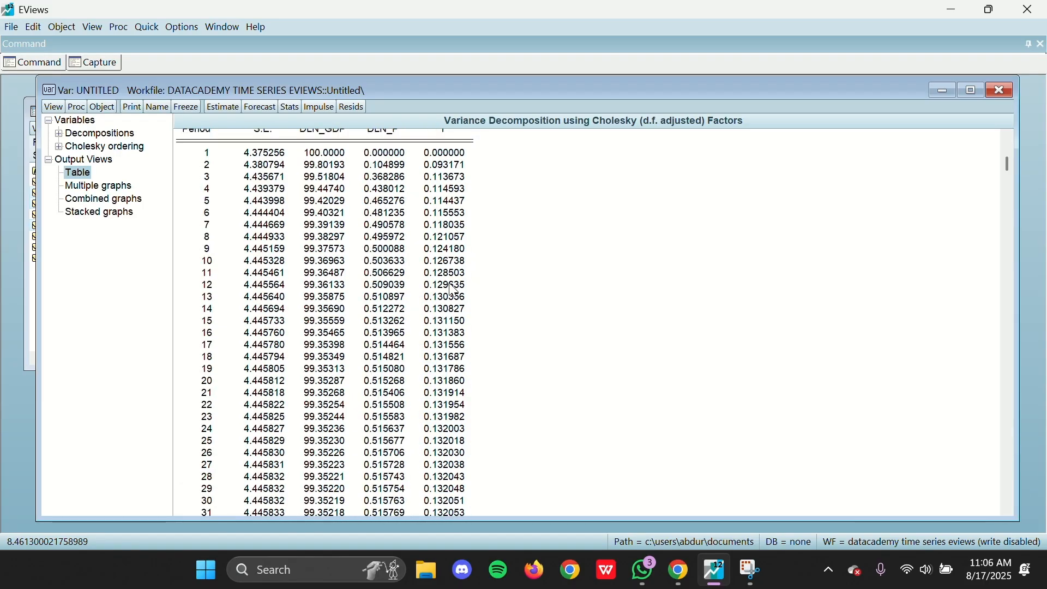
scroll(452, 291, down, 2)
Step: Show the stacked variance decomposition graphs again and narrow the VAR window to uncover the workfile window
click(92, 214)
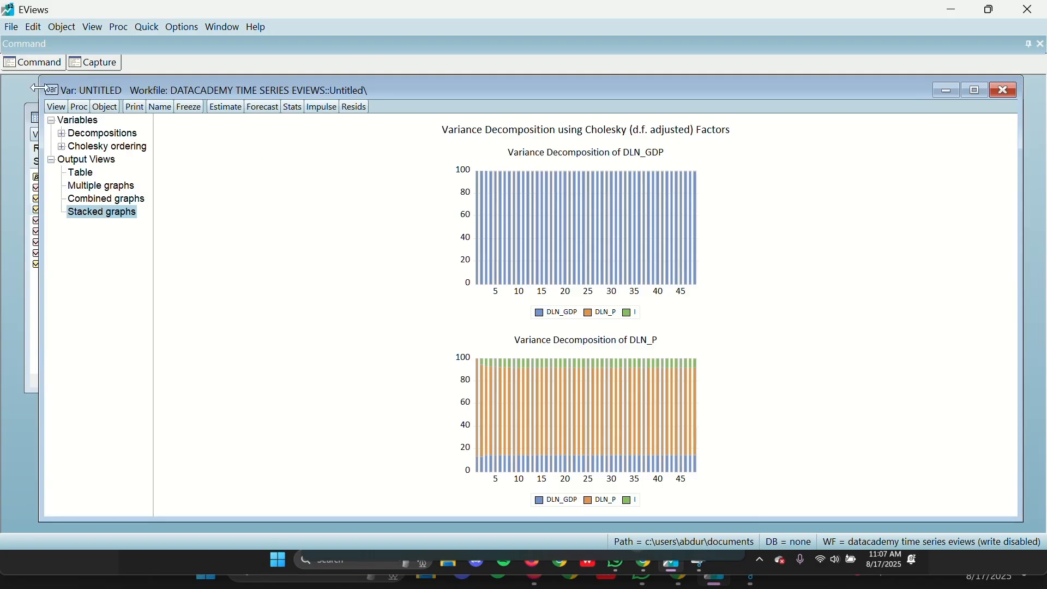
drag(38, 89, 413, 143)
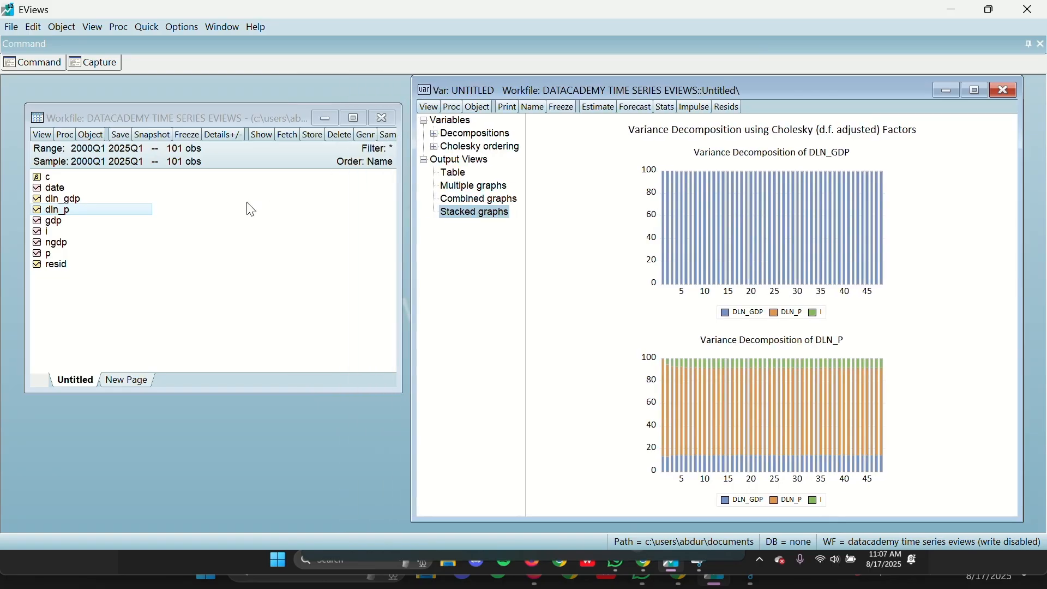
click(164, 291)
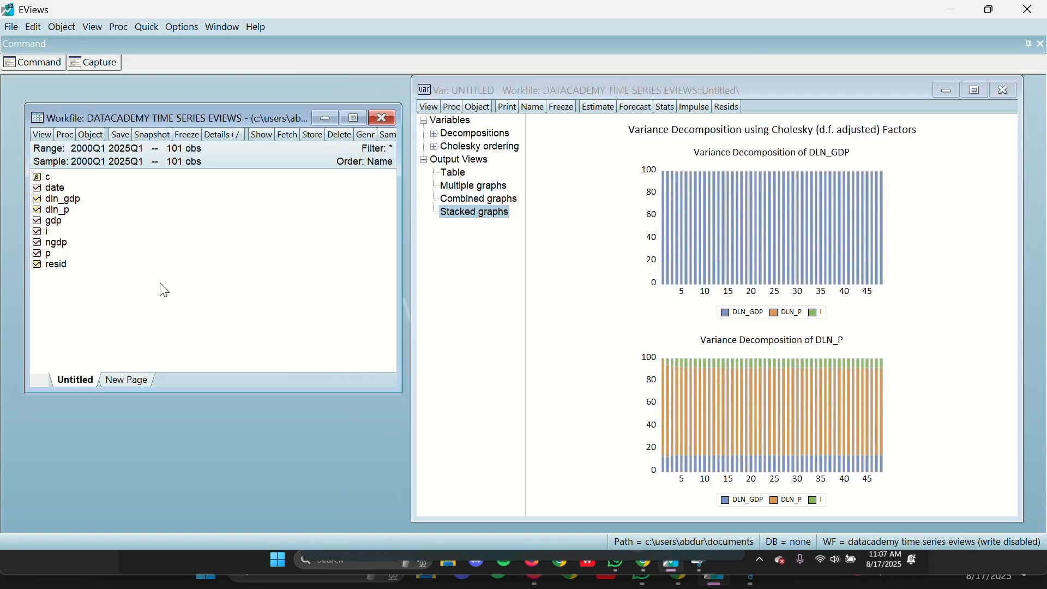
Step: Extend the workfile's end date to 2026Q1, accept the inserted observations and decline refreshing the linked external data
click(63, 134)
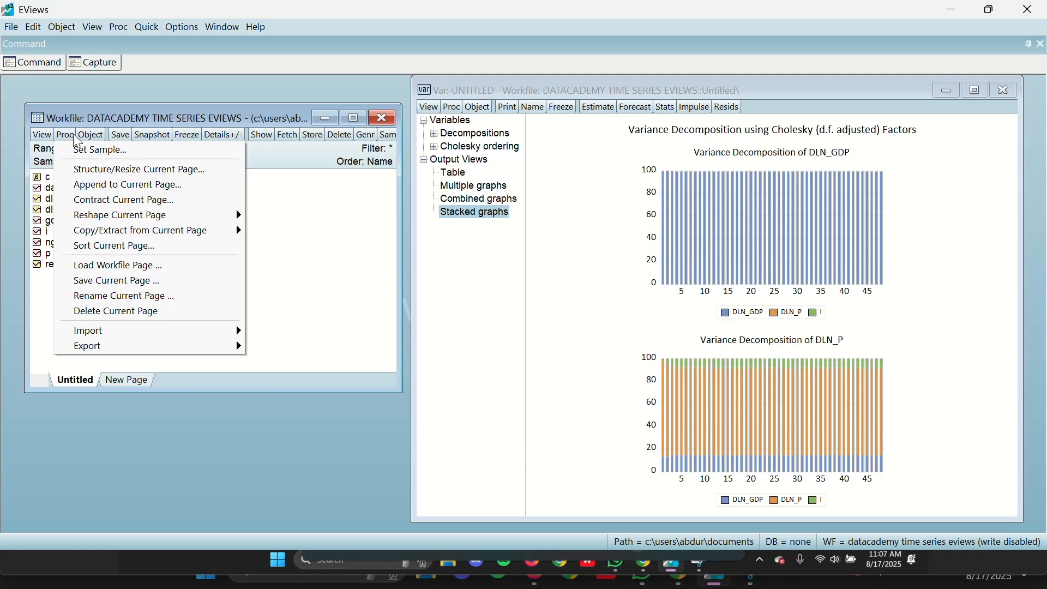
click(74, 136)
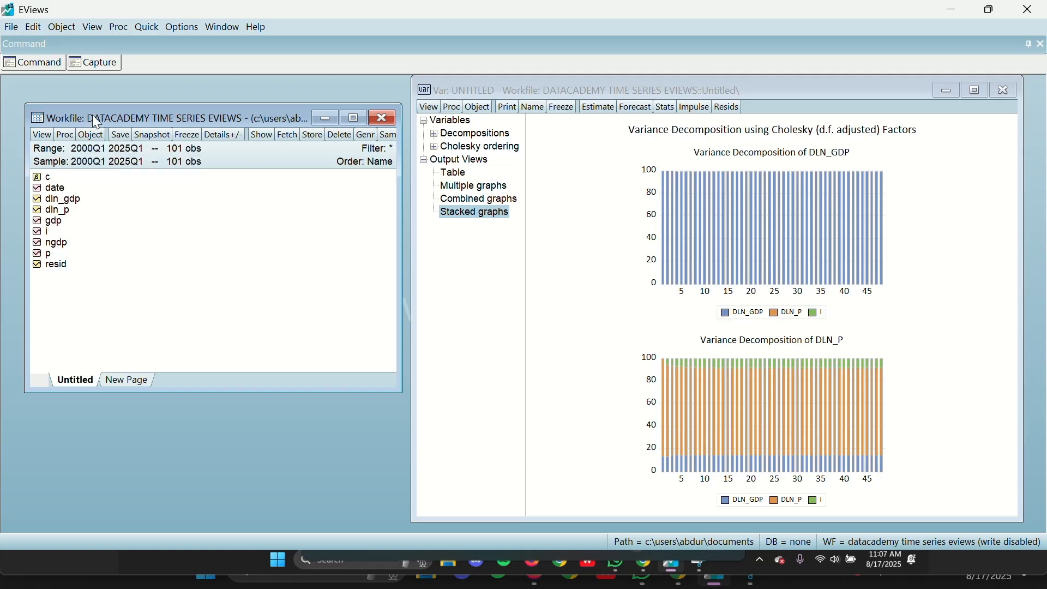
click(64, 133)
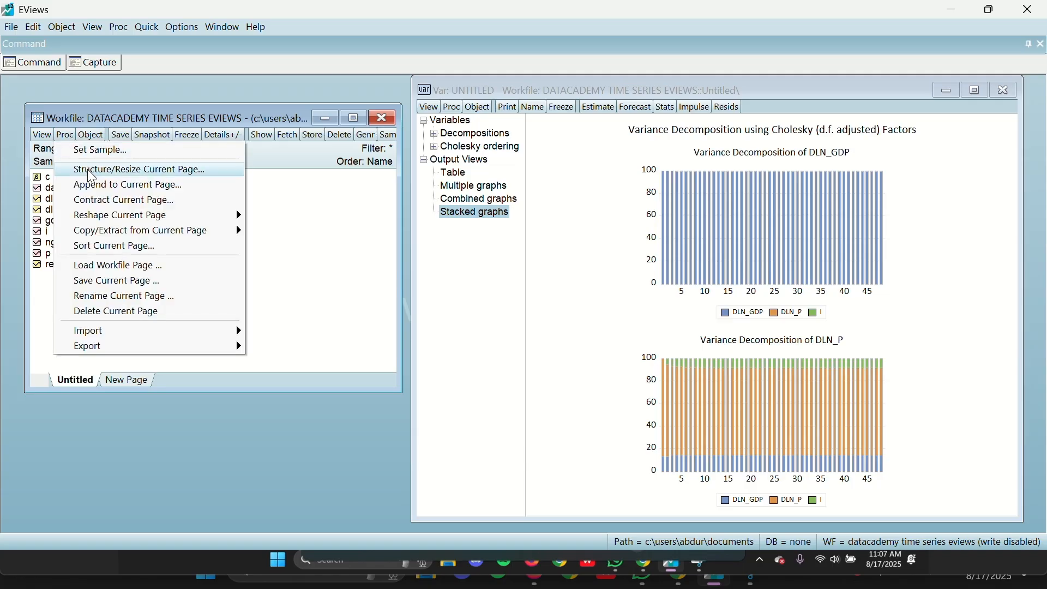
click(92, 170)
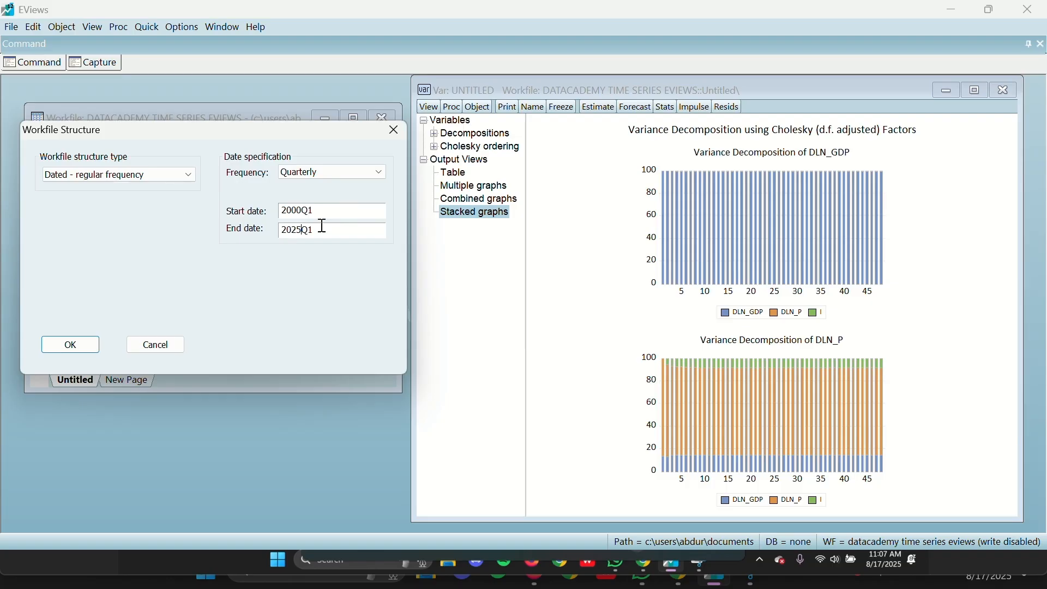
drag(321, 228, 243, 246)
click(347, 228)
key(BackSpace)
text(6)
click(71, 345)
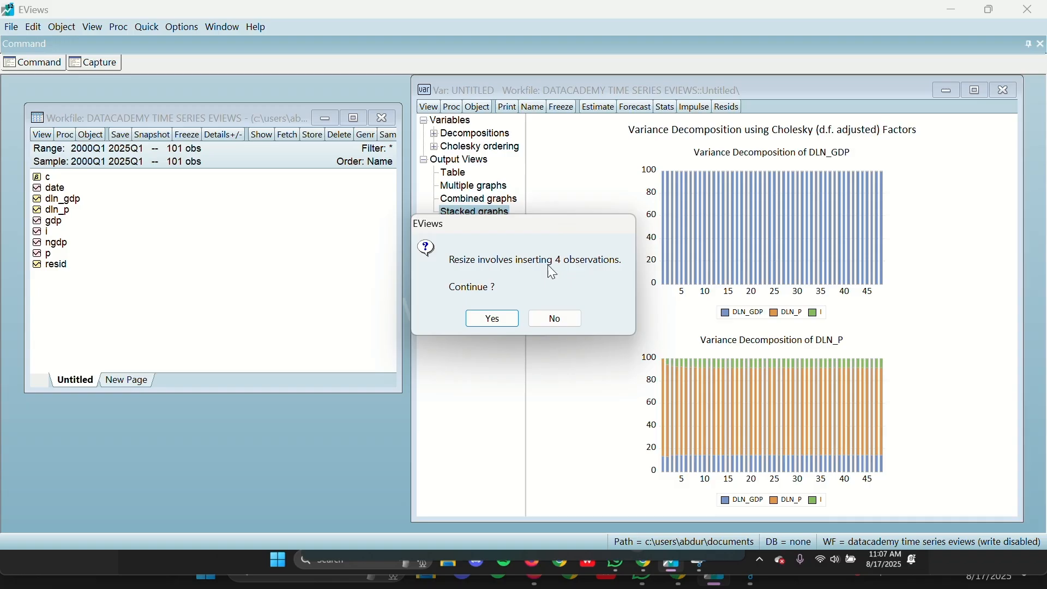
click(496, 319)
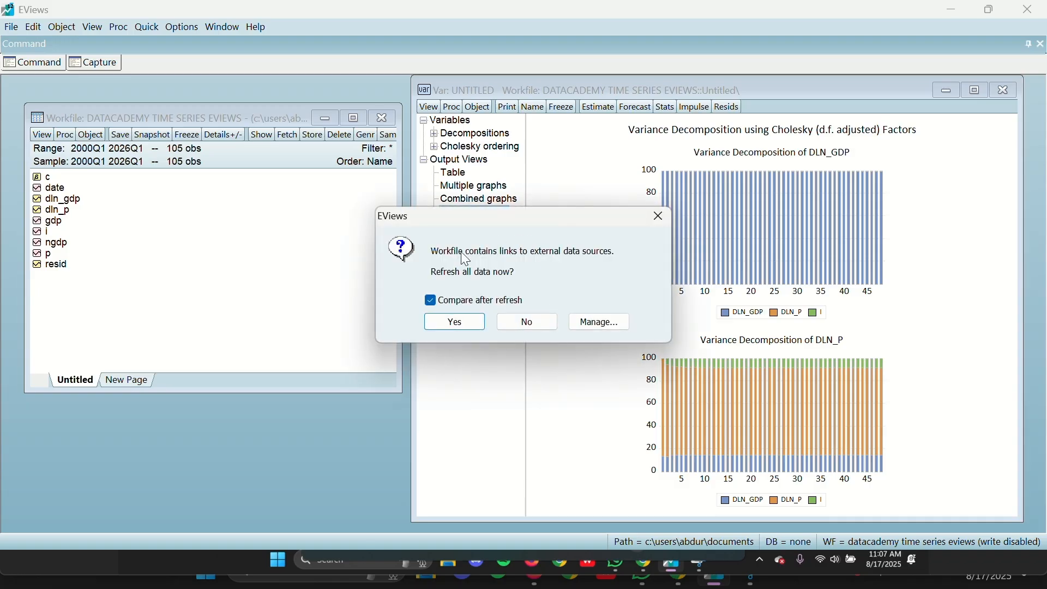
click(529, 322)
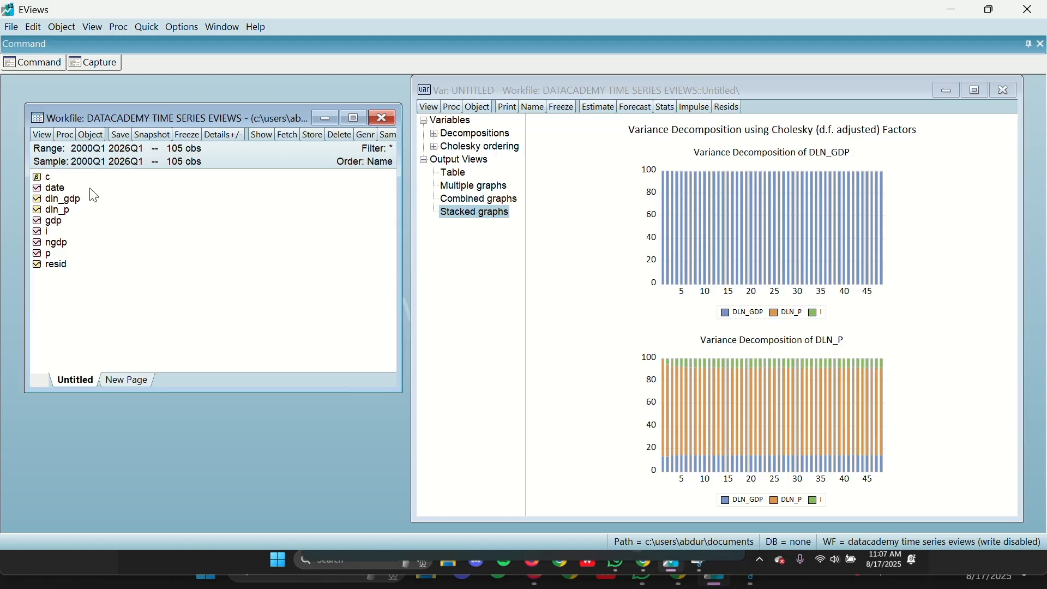
Step: Check the 2025Q2 to 2026Q1 rows of the dln_gdp series, close it and widen the VAR window again
click(76, 202)
double_click(75, 202)
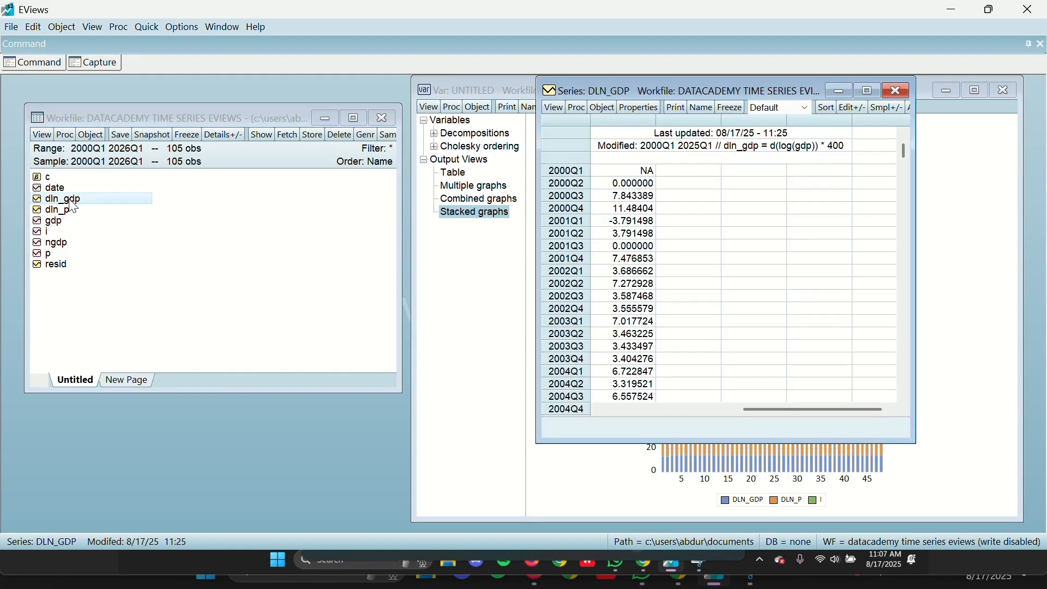
scroll(676, 252, down, 20)
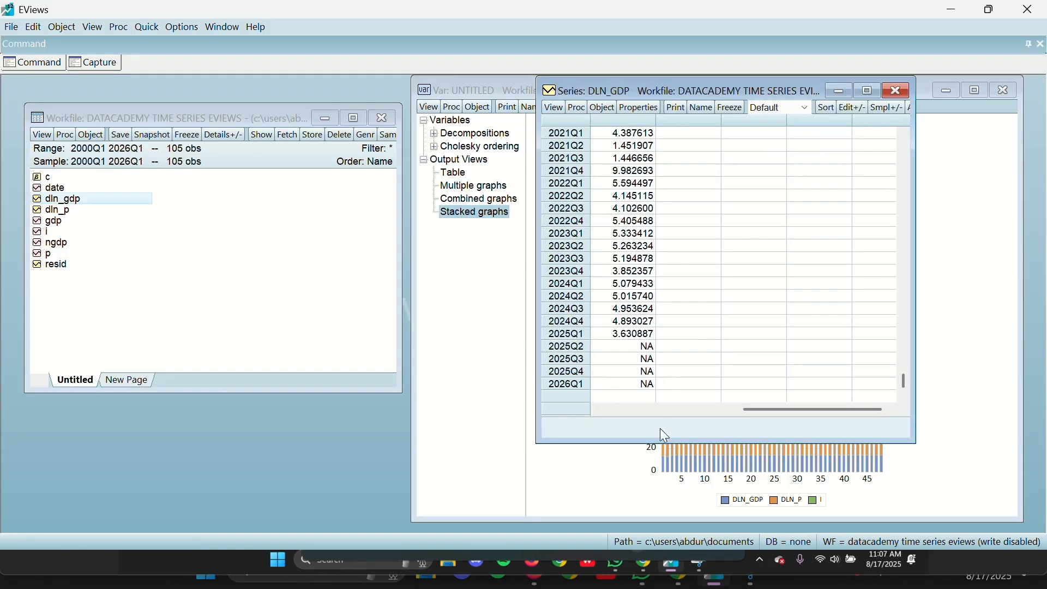
drag(633, 354, 632, 388)
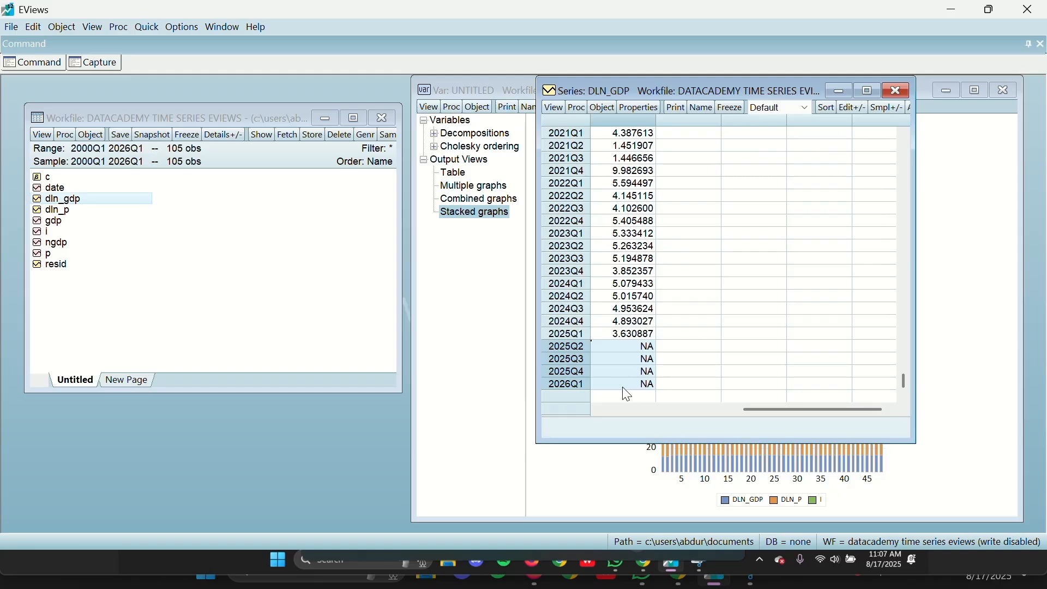
click(895, 90)
drag(413, 134, 62, 134)
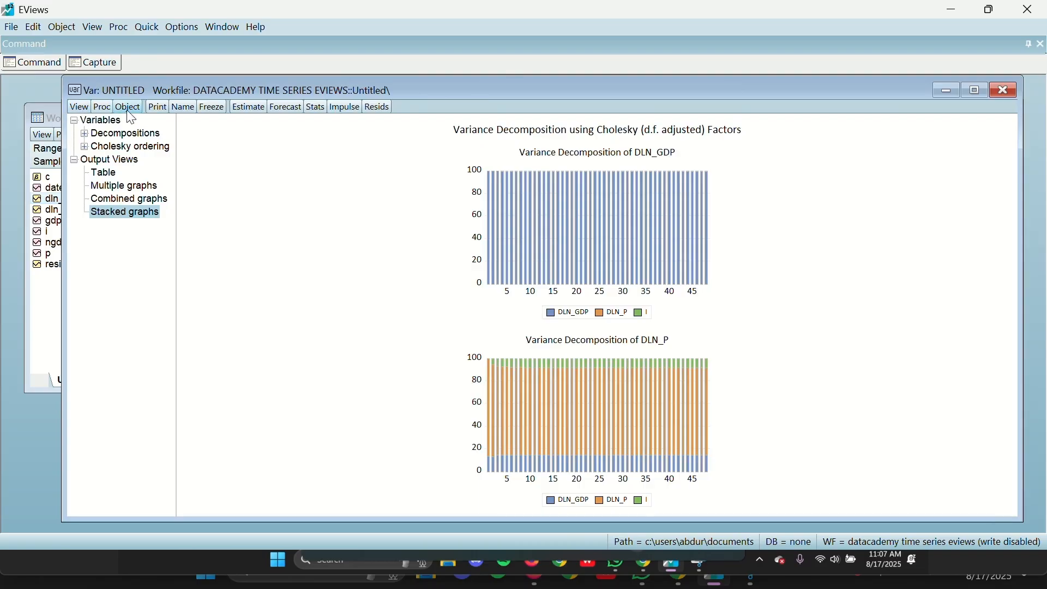
Step: Make a model from the estimated VAR and move its window over the variance decomposition graphs
click(103, 107)
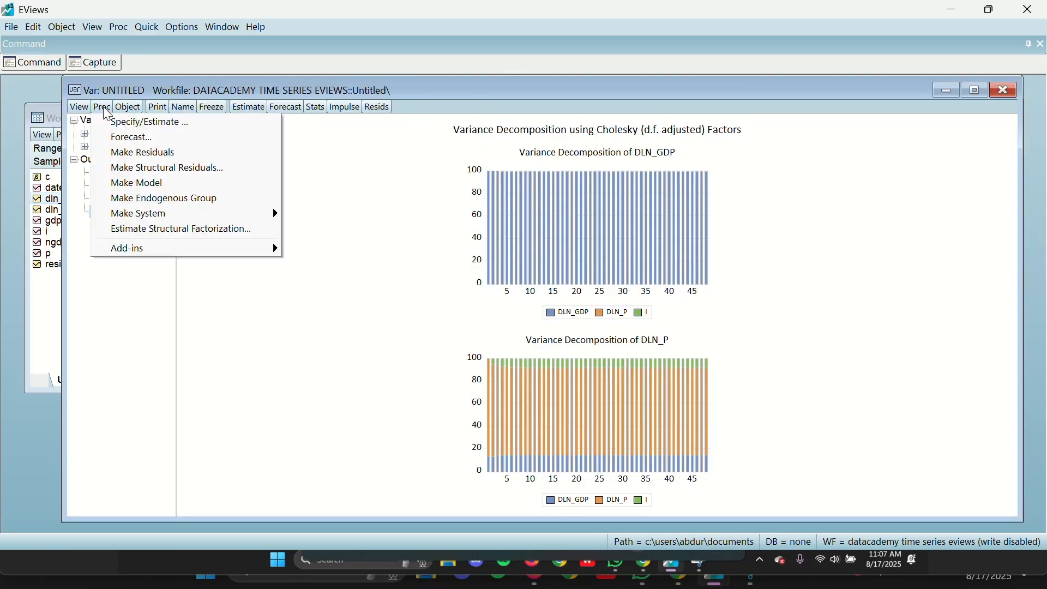
click(162, 184)
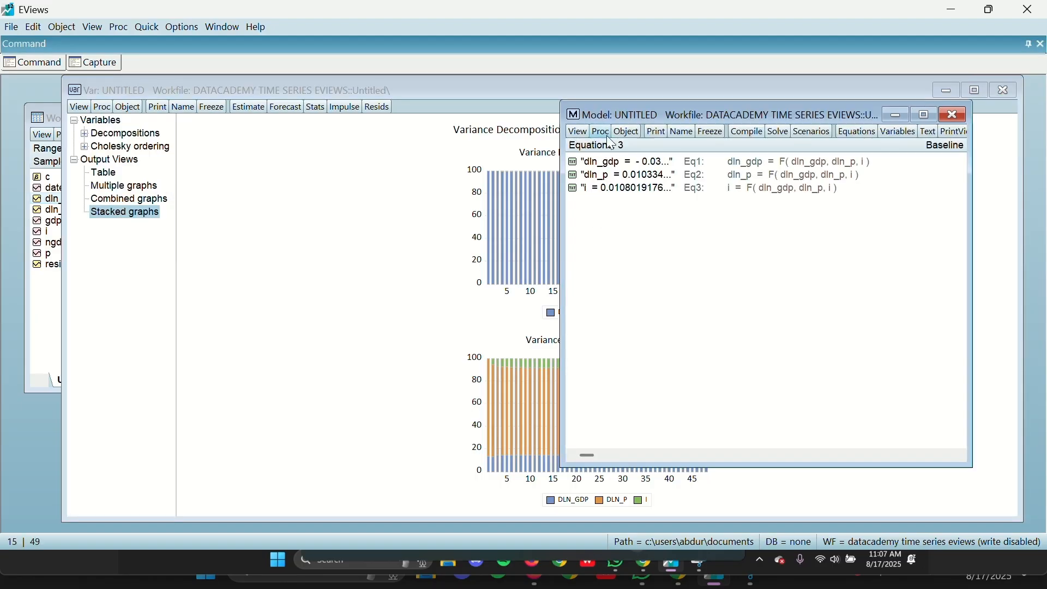
drag(621, 115, 336, 132)
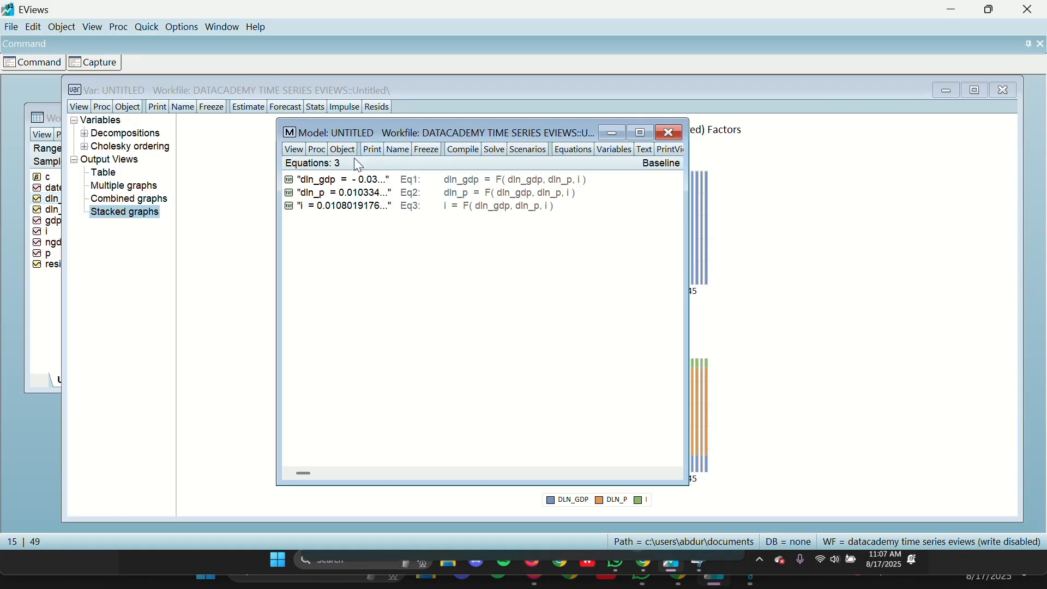
Step: Solve the model as a deterministic, dynamic simulation under the Baseline scenario with the solution sample 2025Q2 2026Q1
click(321, 151)
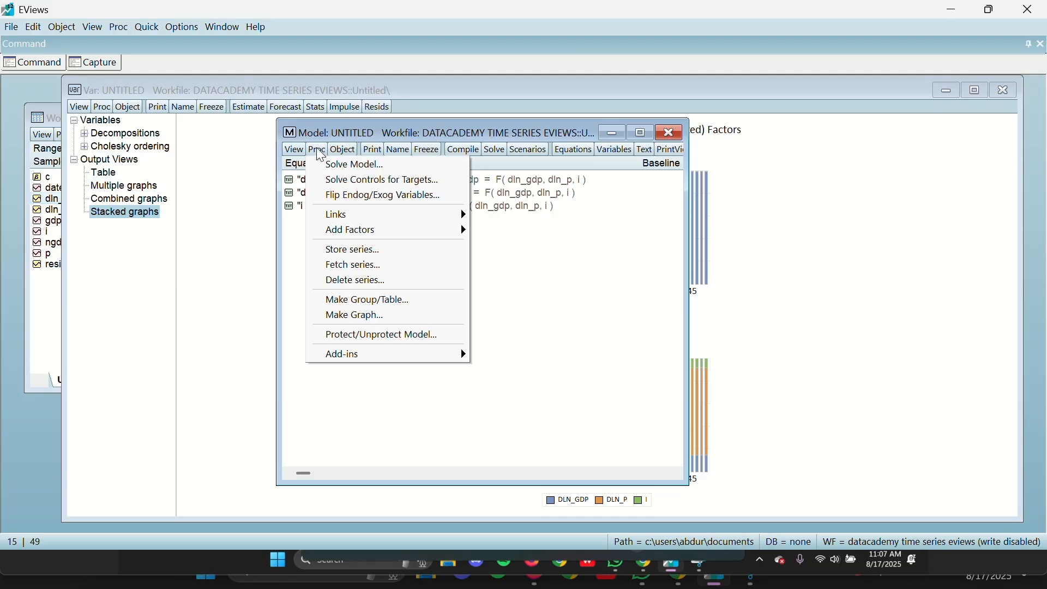
click(342, 166)
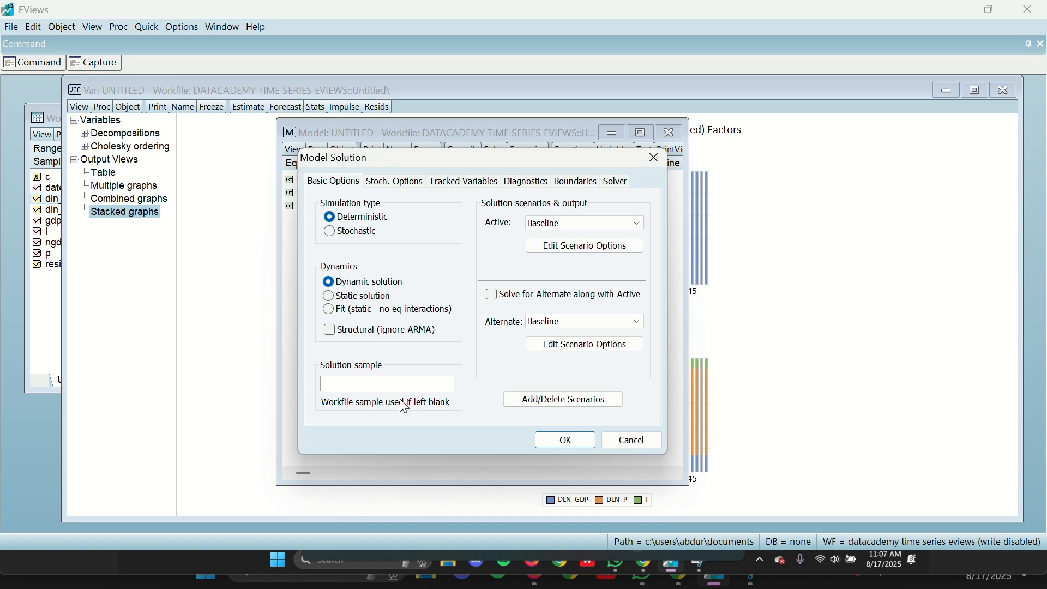
click(328, 381)
text(2025Q2 2026Q1)
shift+click(319, 386)
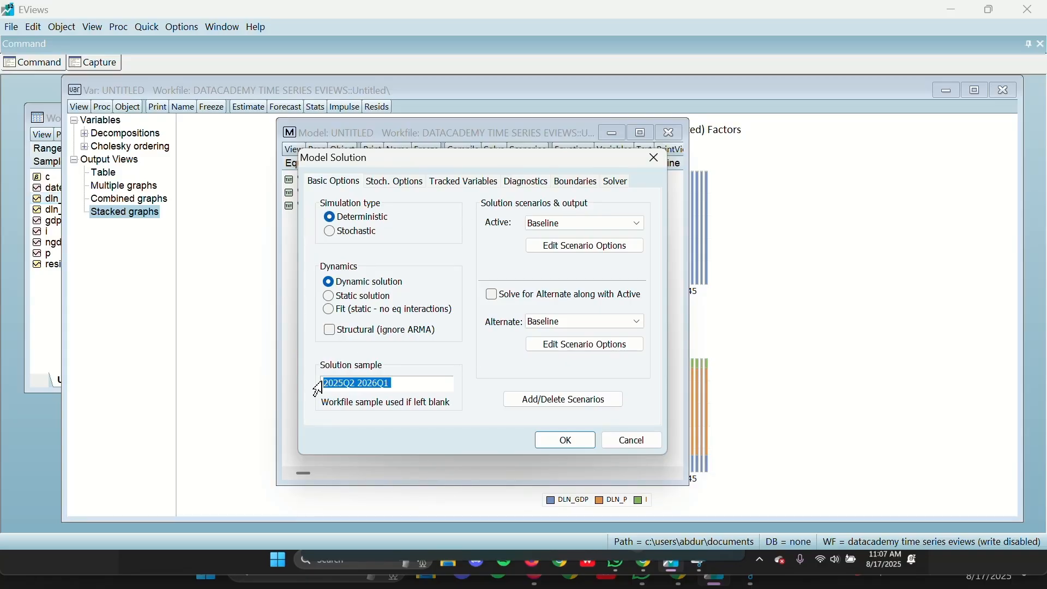
click(404, 383)
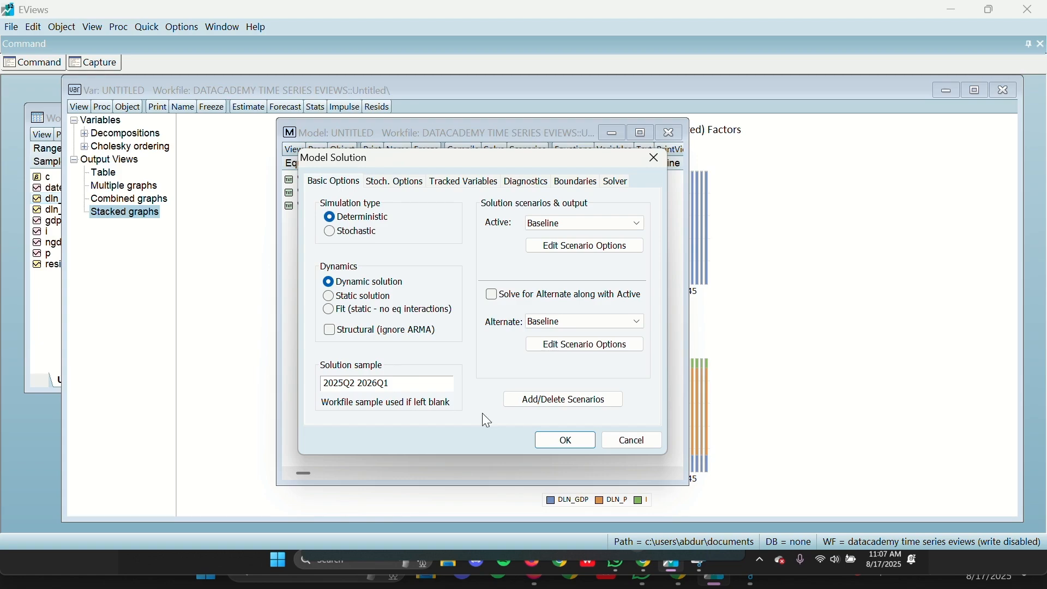
click(564, 438)
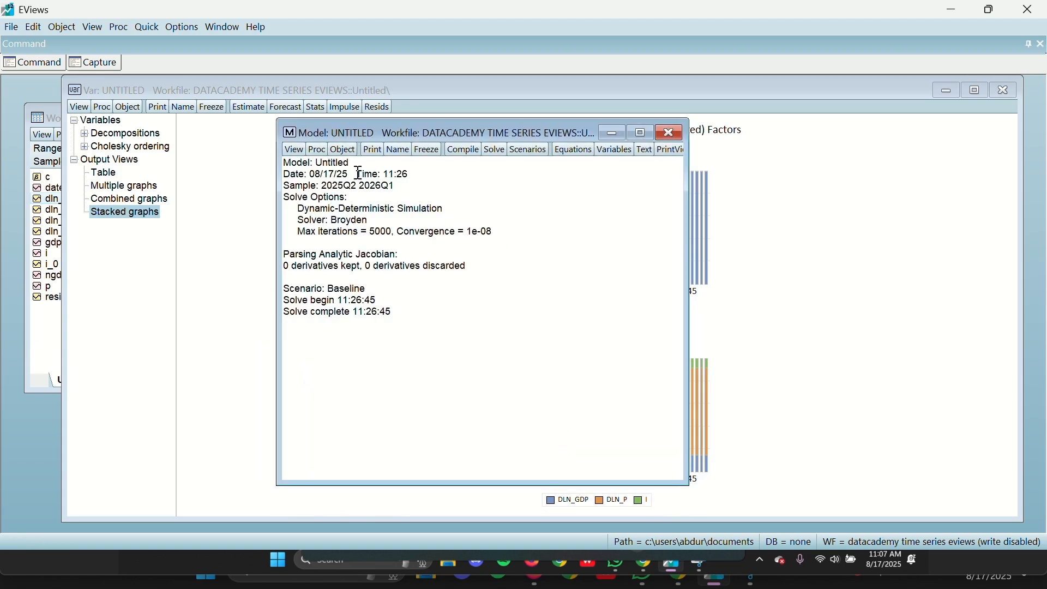
Step: Uncover the workfile window and check the 2025Q2 to 2026Q1 forecast rows of the dln_gdp_0 series
drag(394, 130, 460, 134)
drag(124, 87, 549, 193)
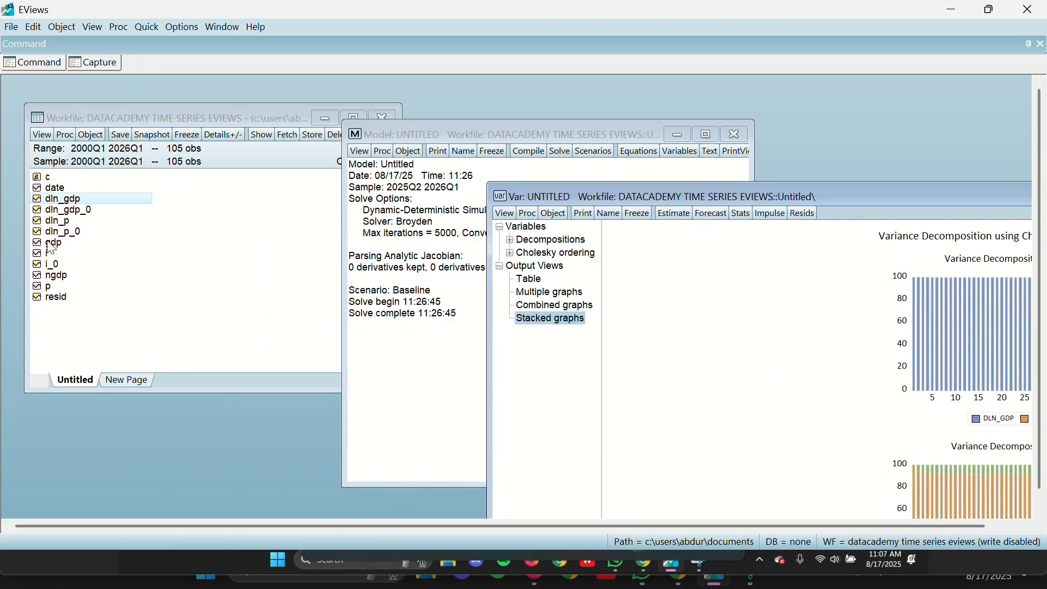
click(85, 217)
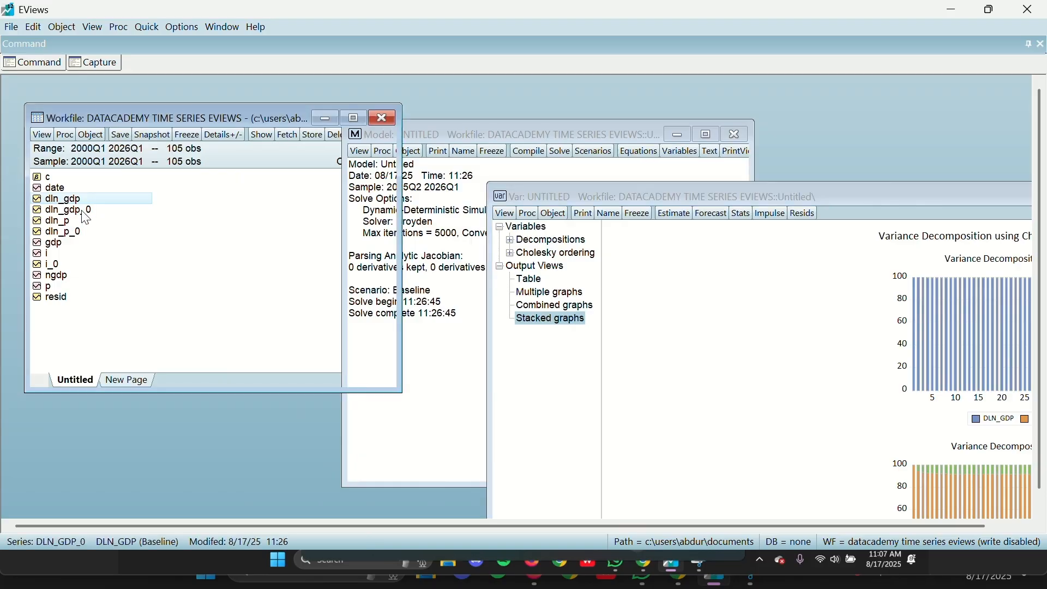
double_click(83, 212)
scroll(777, 284, down, 20)
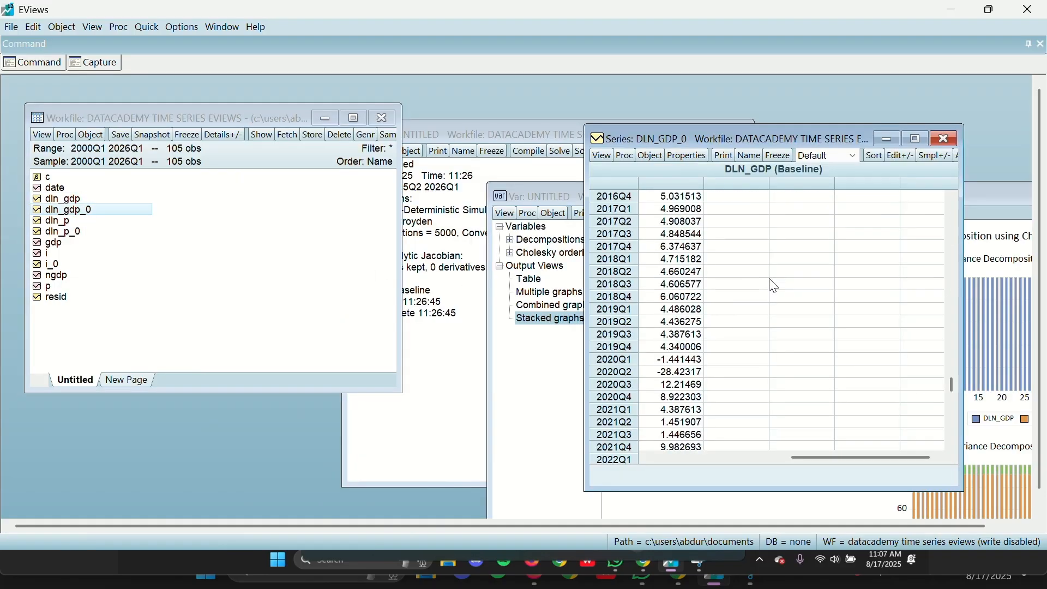
scroll(777, 284, down, 6)
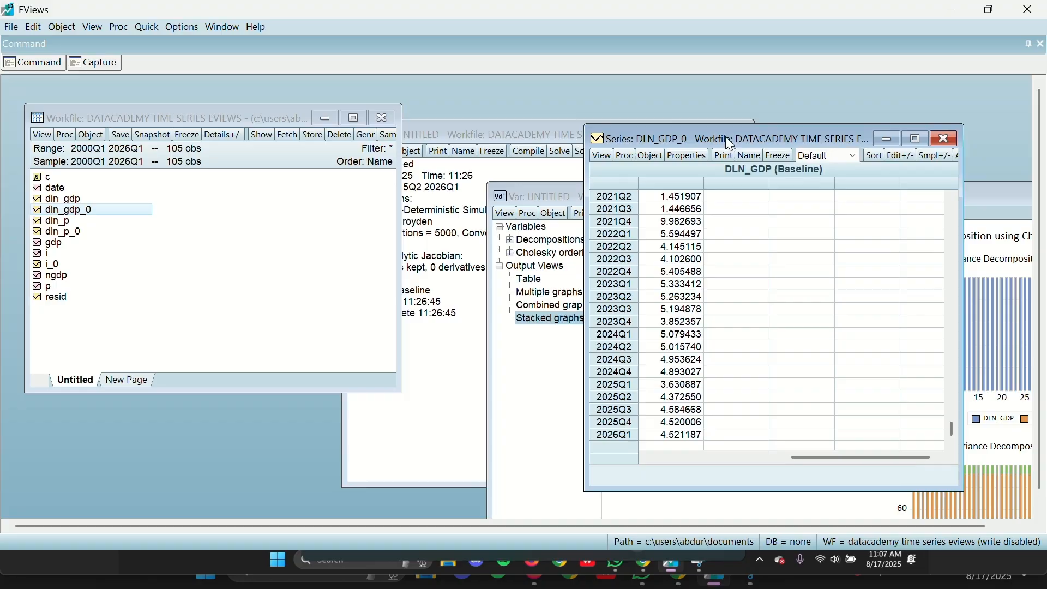
drag(730, 144, 709, 96)
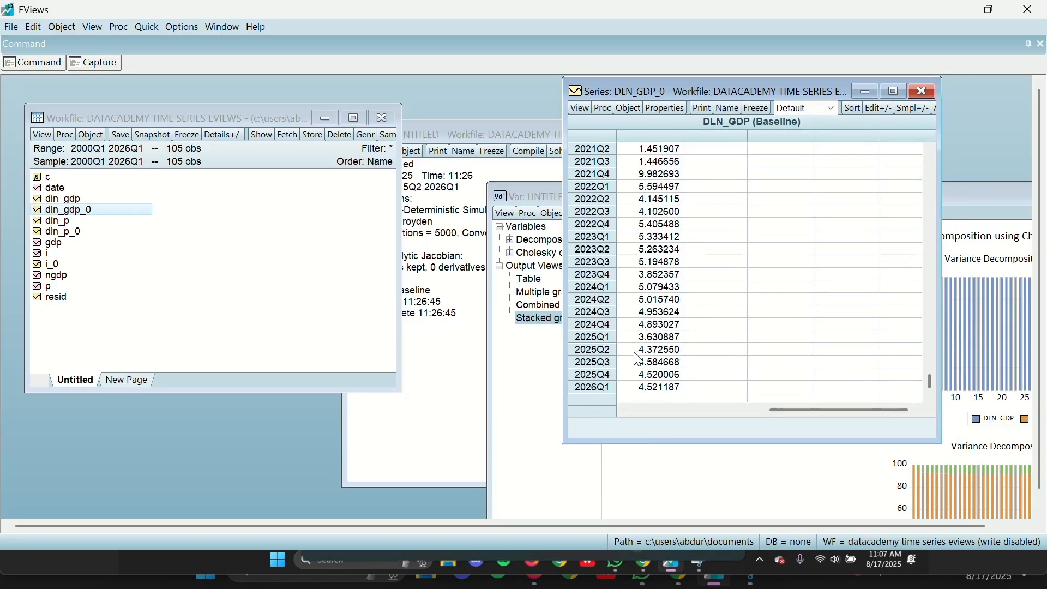
drag(636, 354, 633, 388)
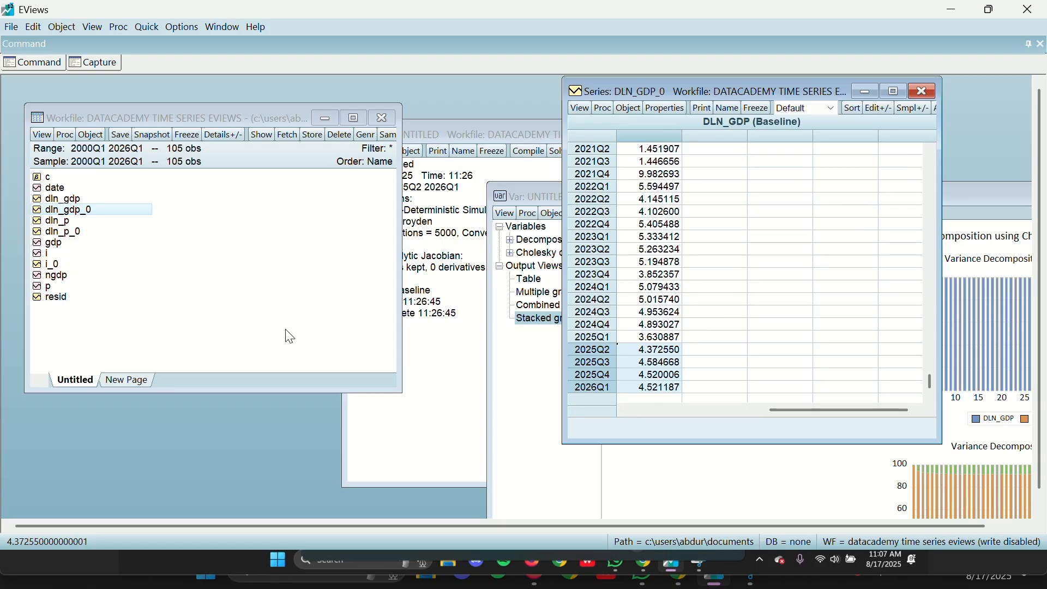
Step: Compare the 2025Q2 to 2026Q1 rows of dln_gdp with those of dln_gdp_0 side by side, then close both series
double_click(49, 199)
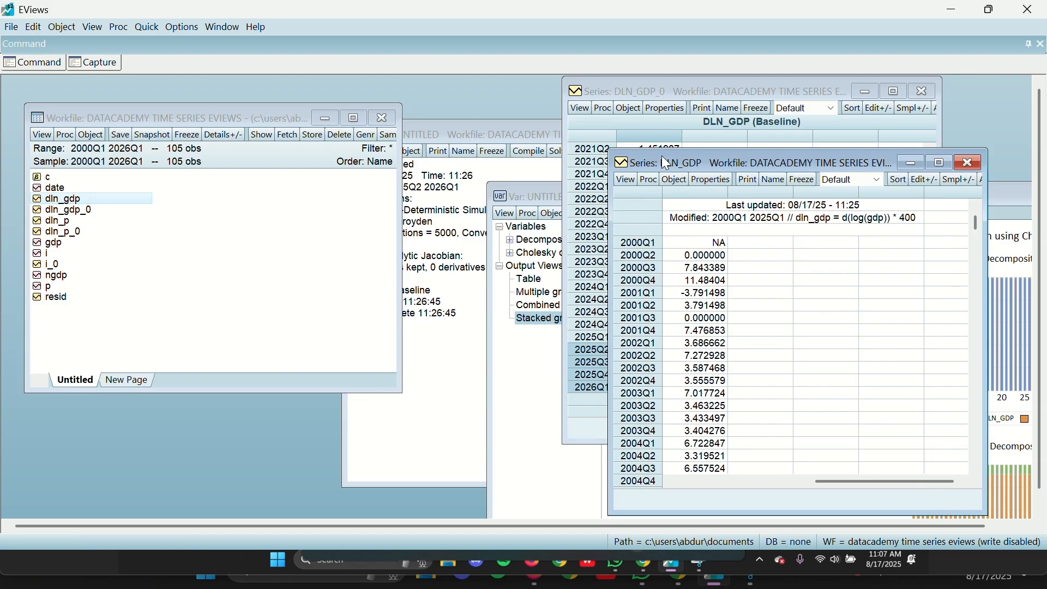
drag(665, 162, 177, 95)
scroll(253, 249, down, 3)
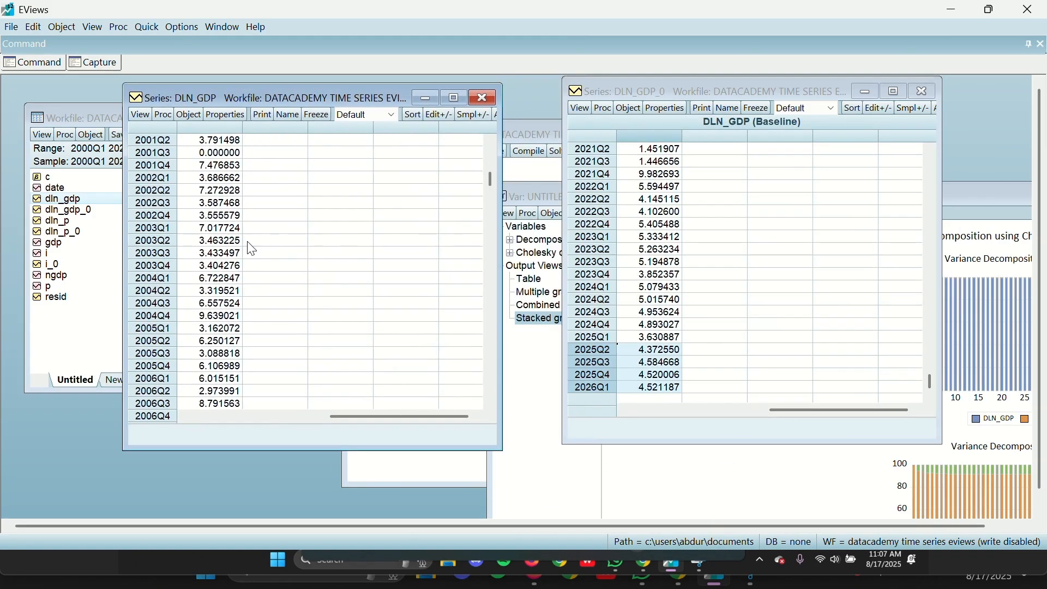
scroll(253, 249, down, 20)
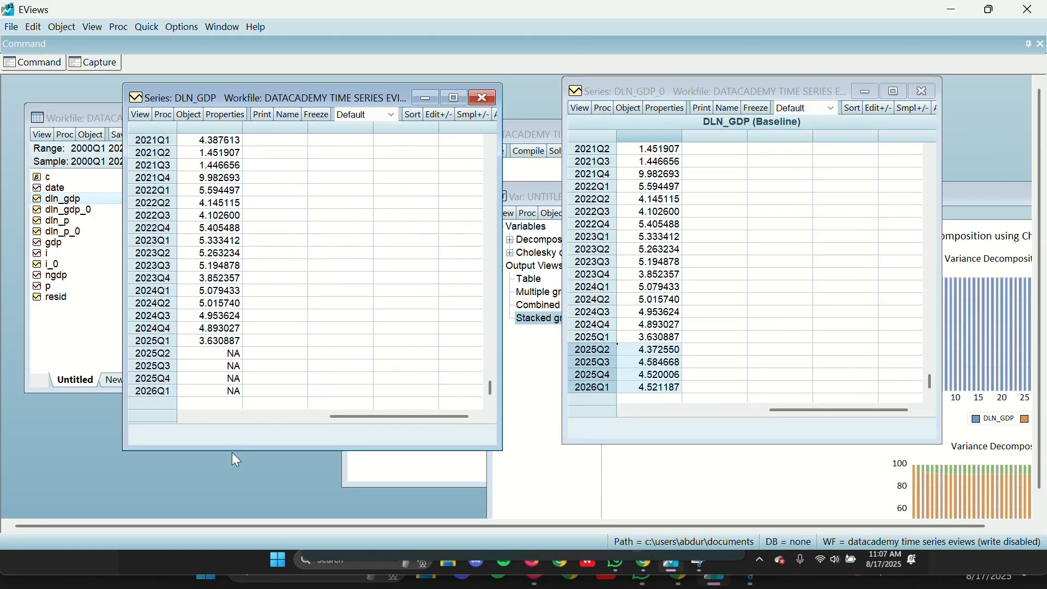
click(664, 350)
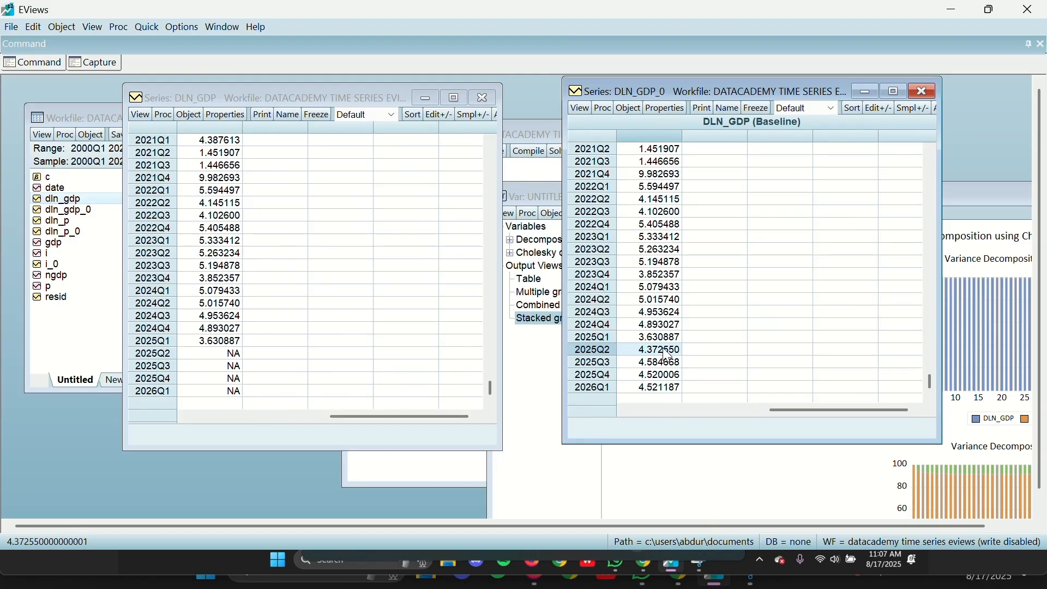
drag(667, 353, 660, 390)
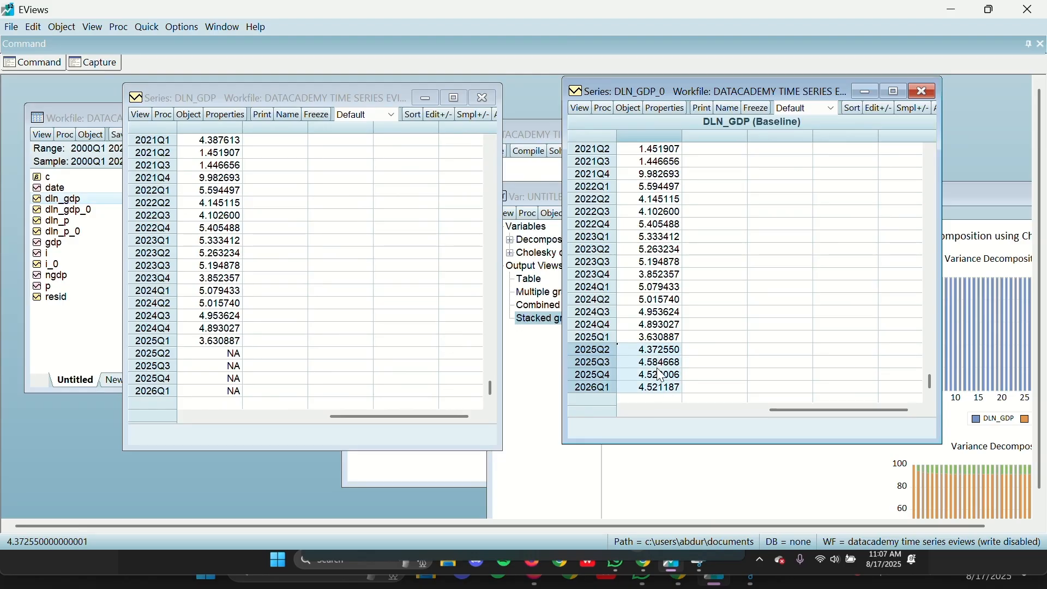
click(487, 100)
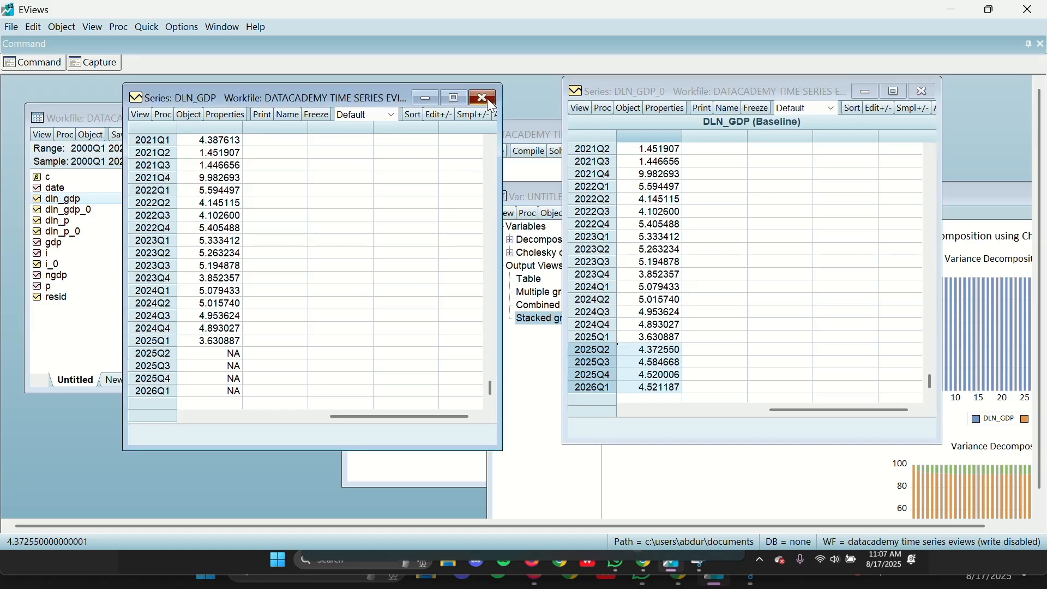
click(483, 98)
click(919, 90)
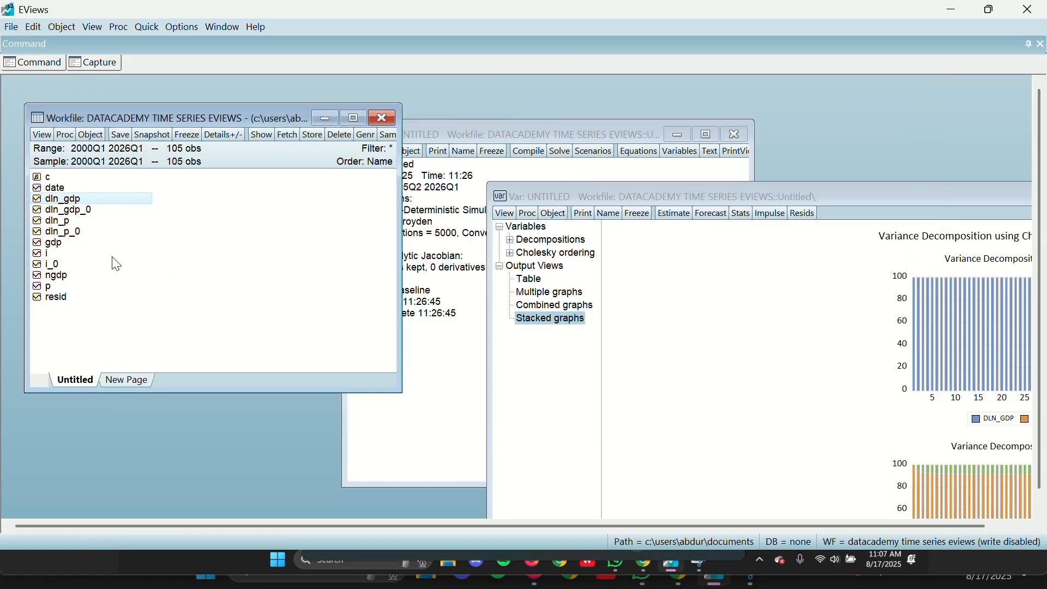
Step: Compare the 2025Q2 to 2026Q1 rows of dln_p_0 and dln_p side by side, then close both series
double_click(65, 233)
scroll(784, 280, down, 10)
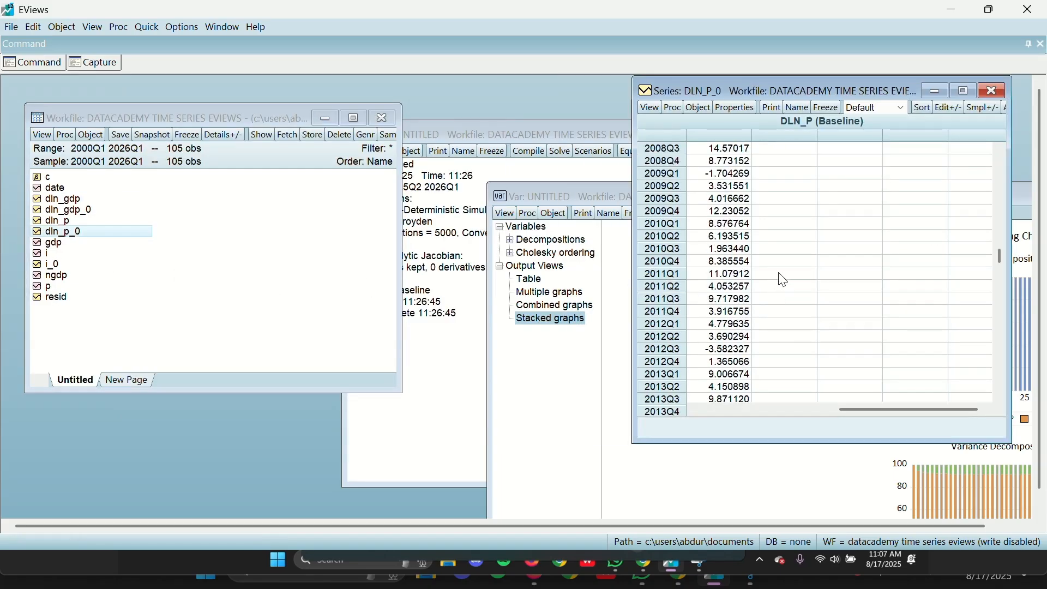
scroll(783, 280, down, 17)
drag(725, 349, 725, 389)
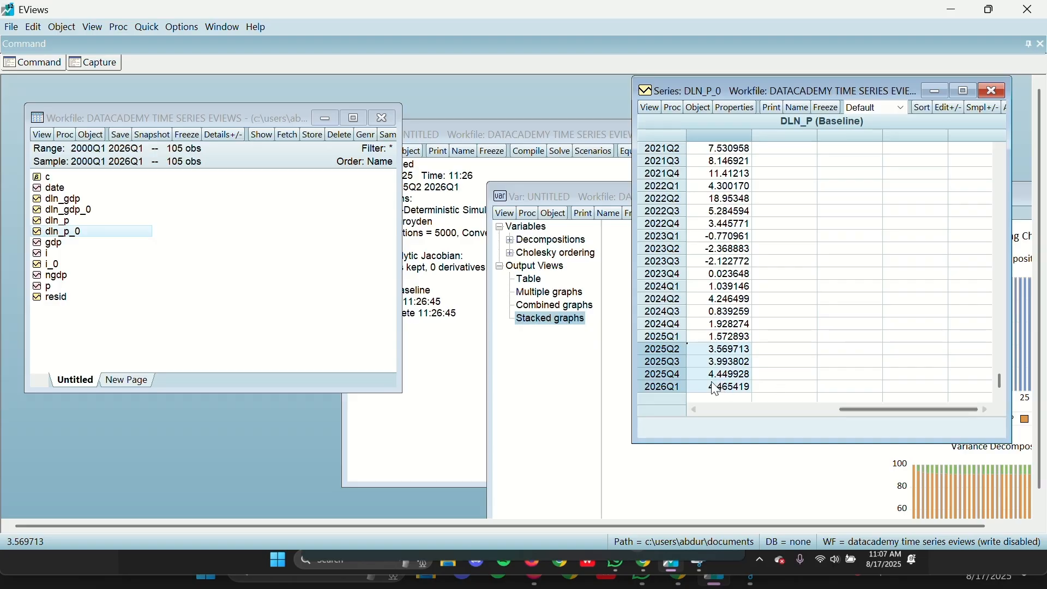
click(50, 219)
double_click(50, 219)
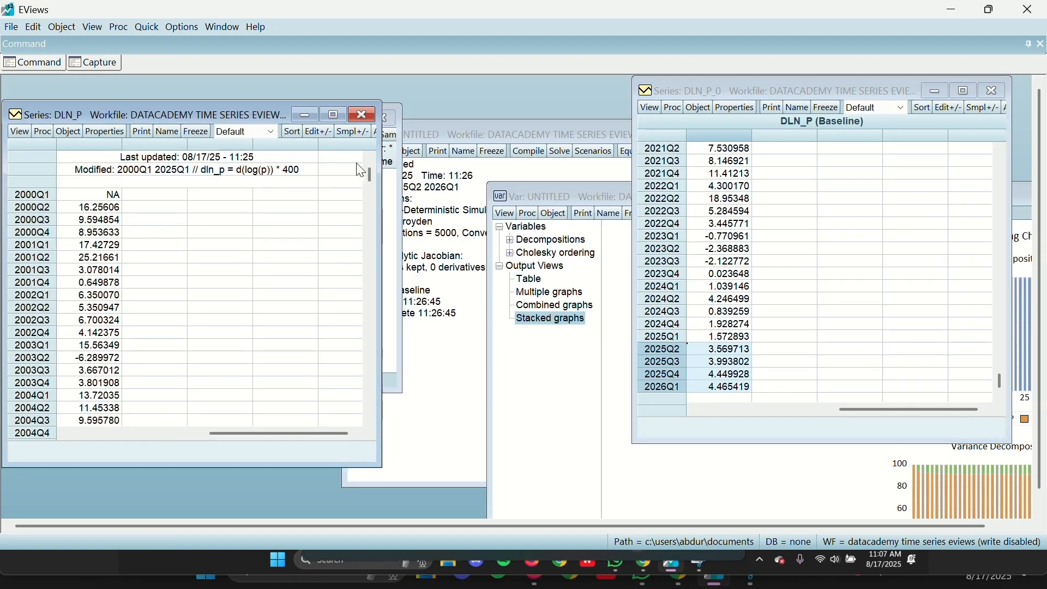
scroll(185, 300, down, 20)
drag(112, 375, 109, 409)
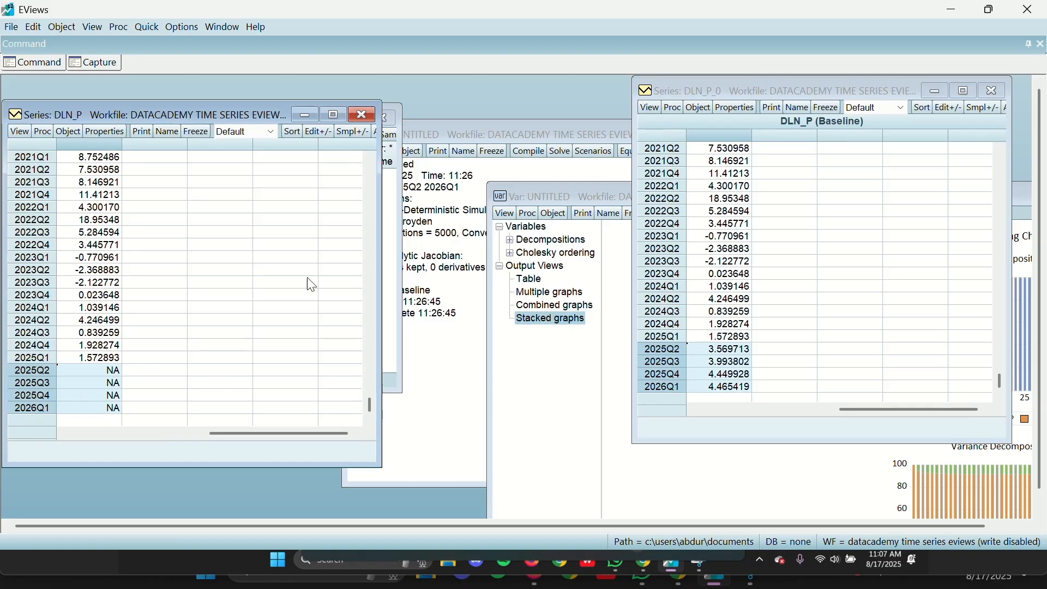
click(362, 115)
click(996, 91)
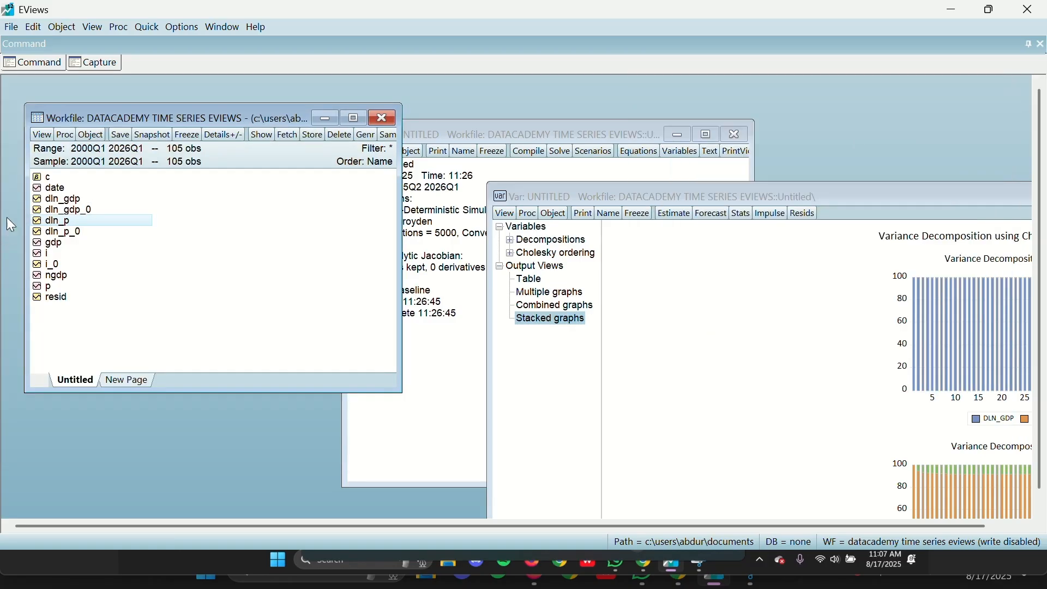
Step: Make a graph of all model variables from the Baseline deterministic solutions, grouped by model variable, for the sample 2024Q1 2026Q1
click(411, 187)
drag(446, 138, 384, 107)
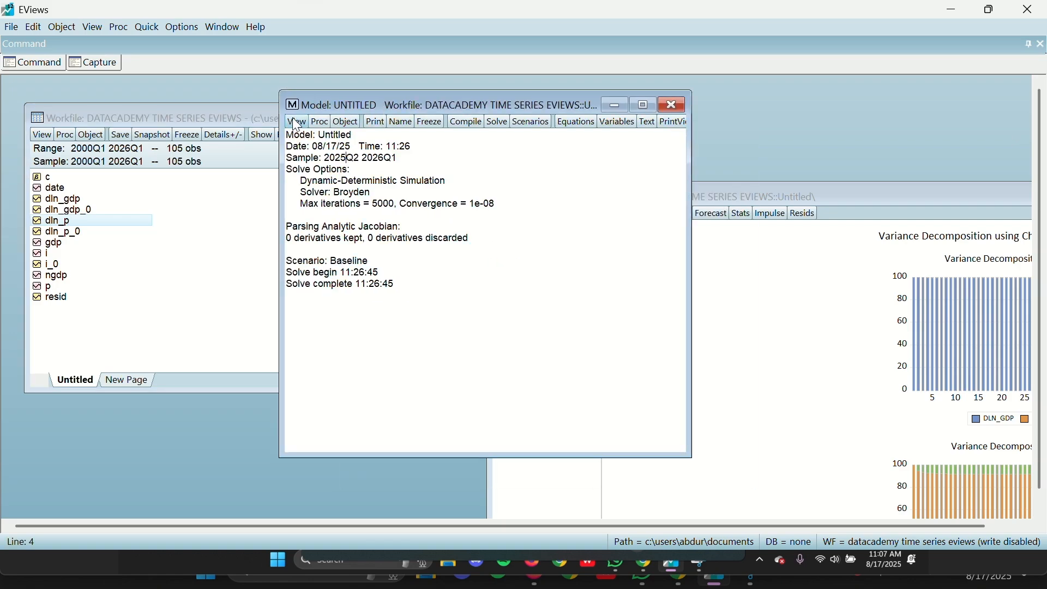
click(320, 122)
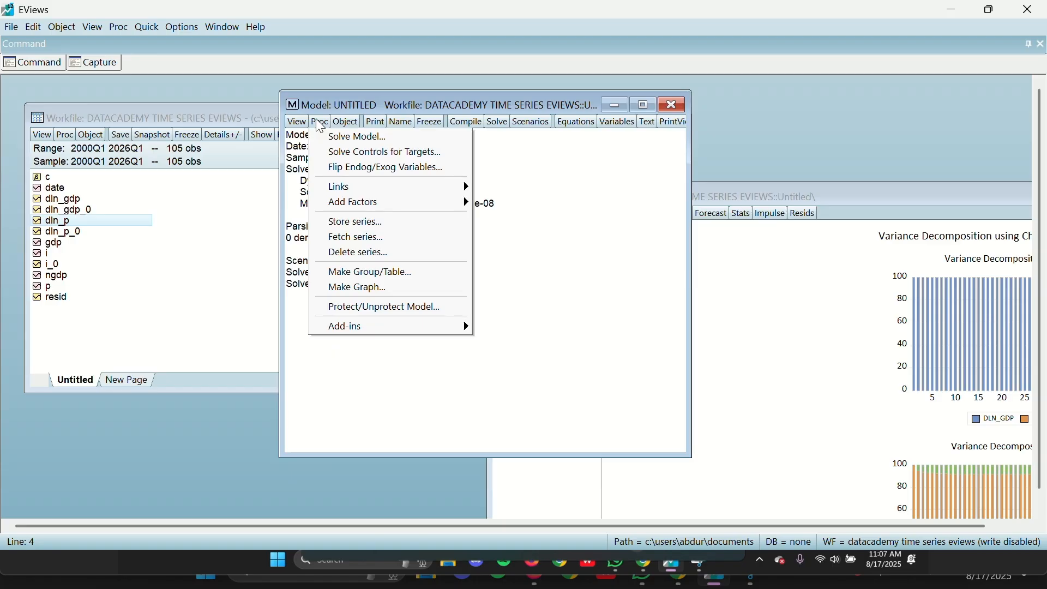
click(303, 124)
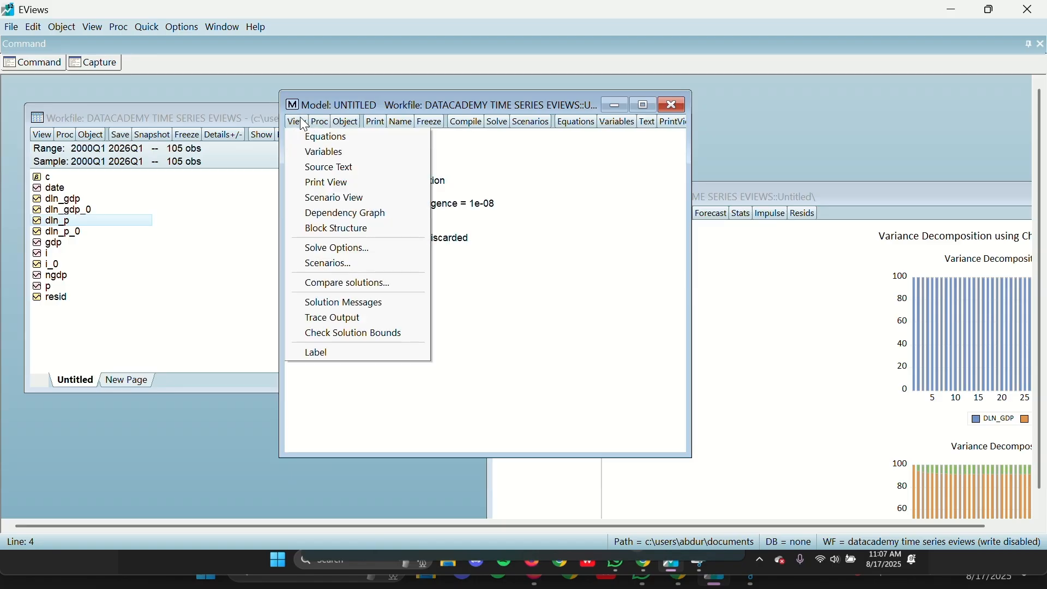
click(301, 123)
click(319, 124)
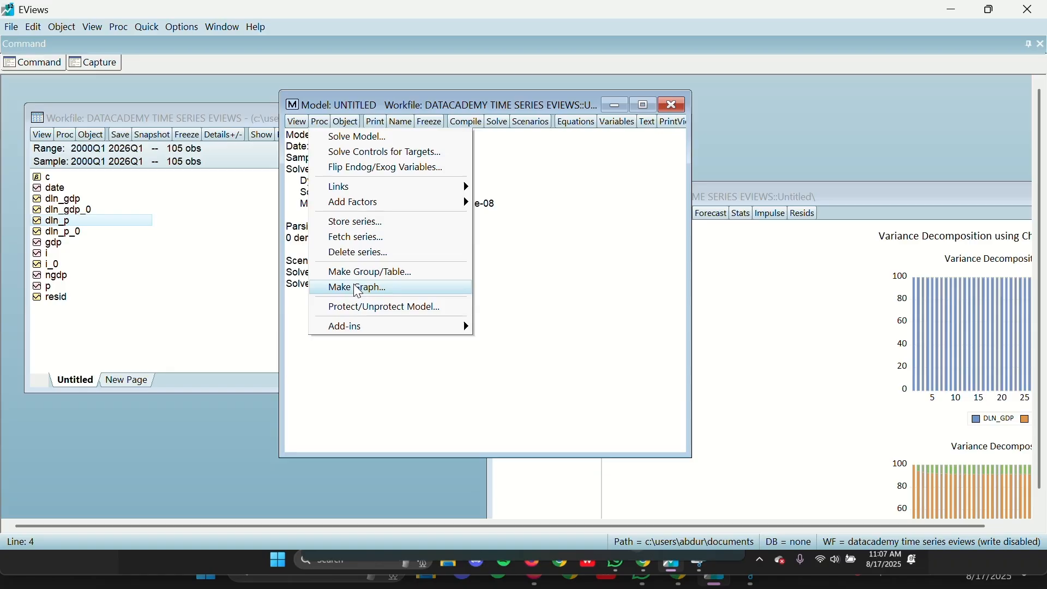
click(368, 293)
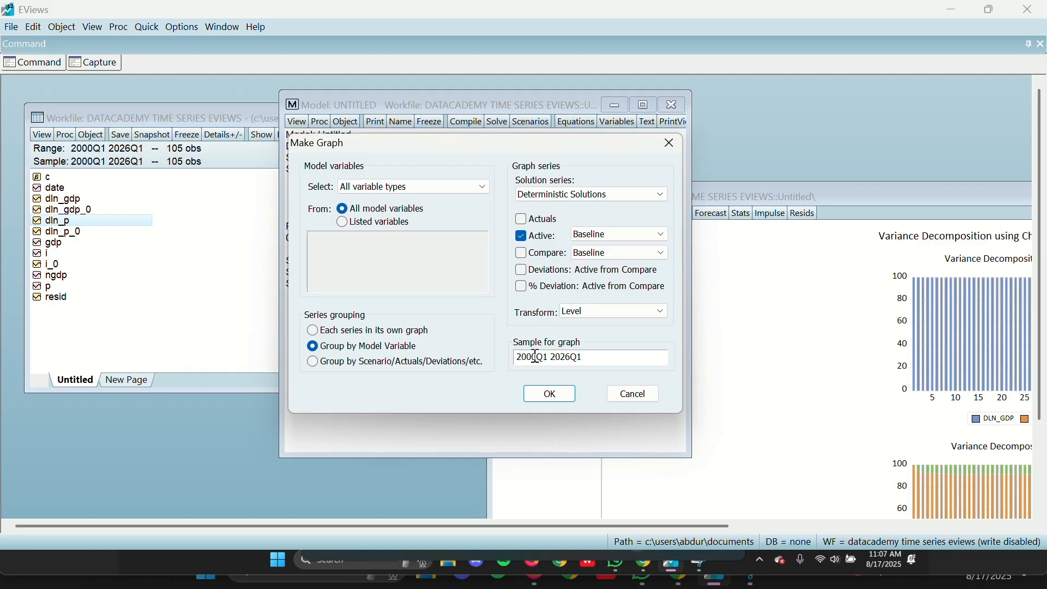
drag(537, 357, 529, 357)
text(24)
click(551, 394)
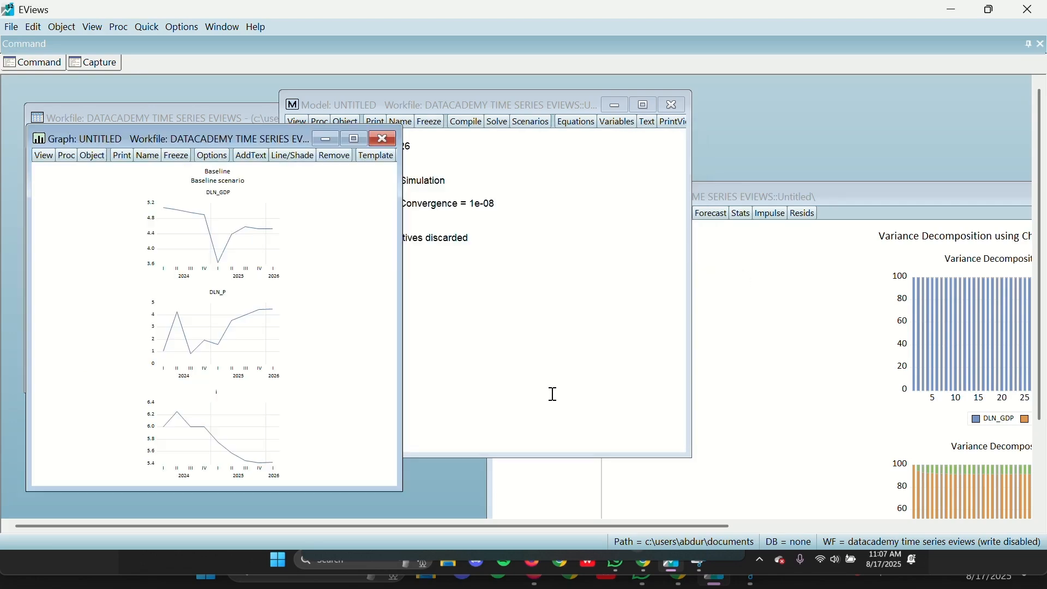
Step: Enlarge the graph window and align the three forecast graphs in a layout of 3 columns
drag(401, 269, 905, 269)
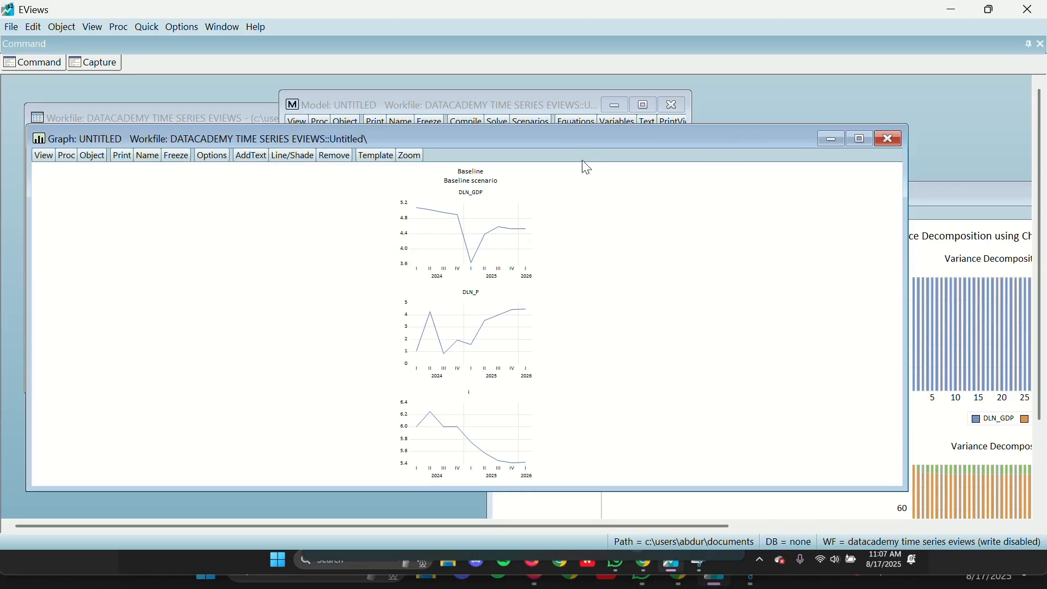
drag(578, 141, 601, 93)
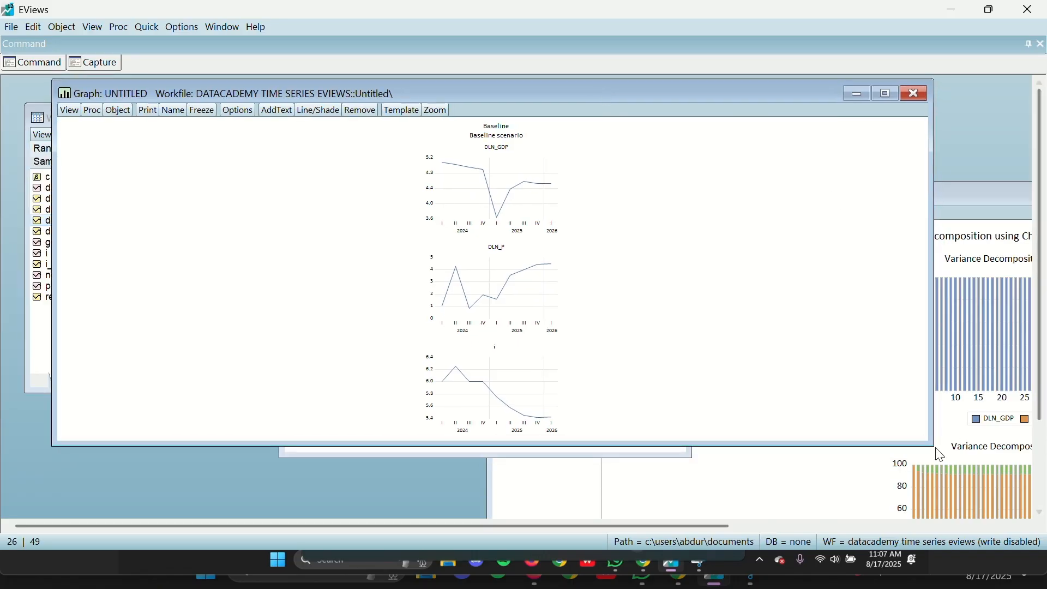
drag(927, 445, 989, 517)
right_click(622, 214)
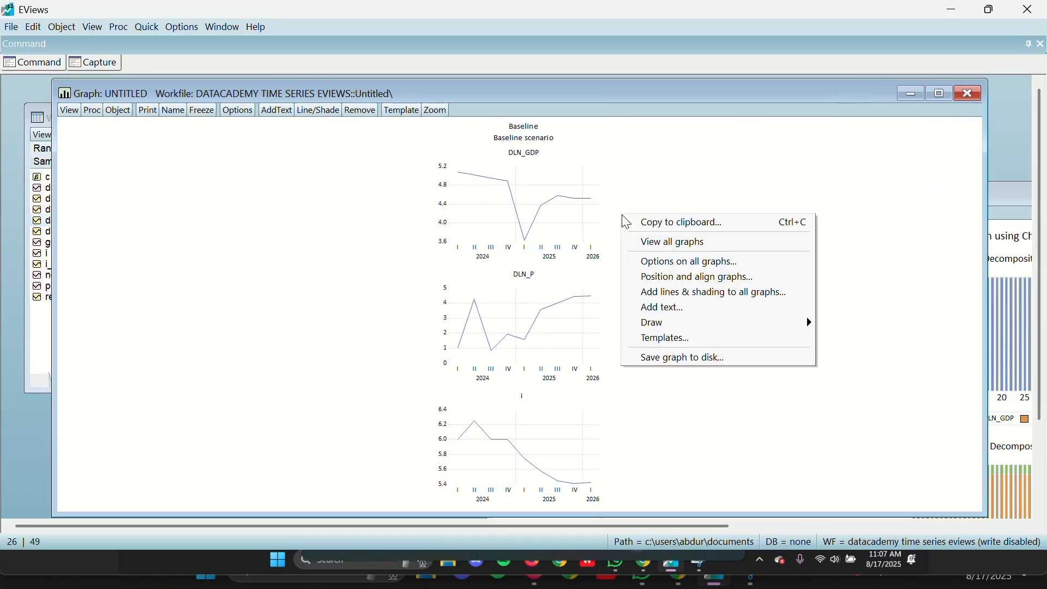
click(699, 279)
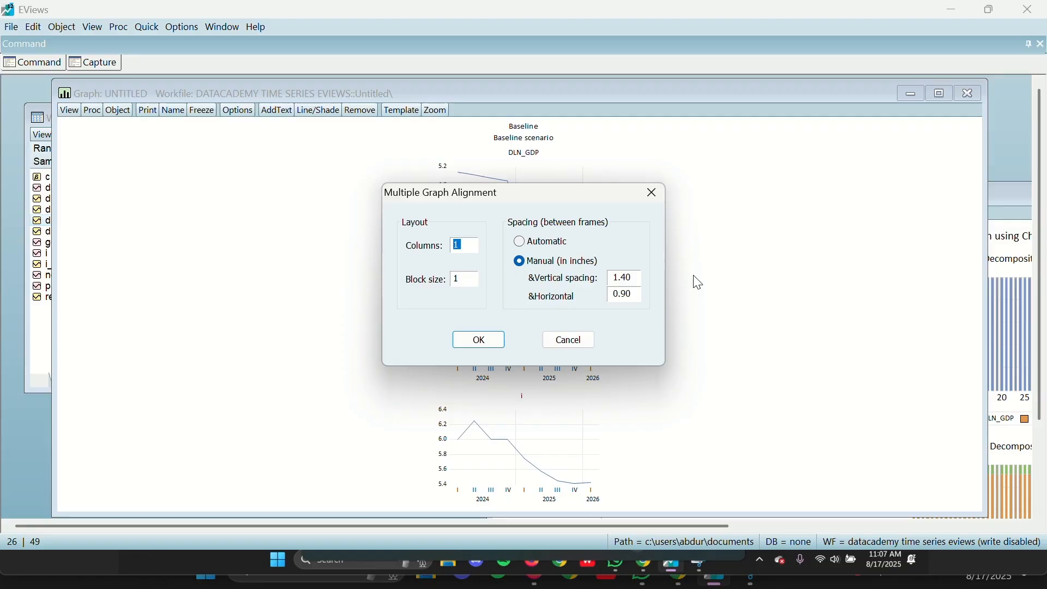
text(3)
click(475, 340)
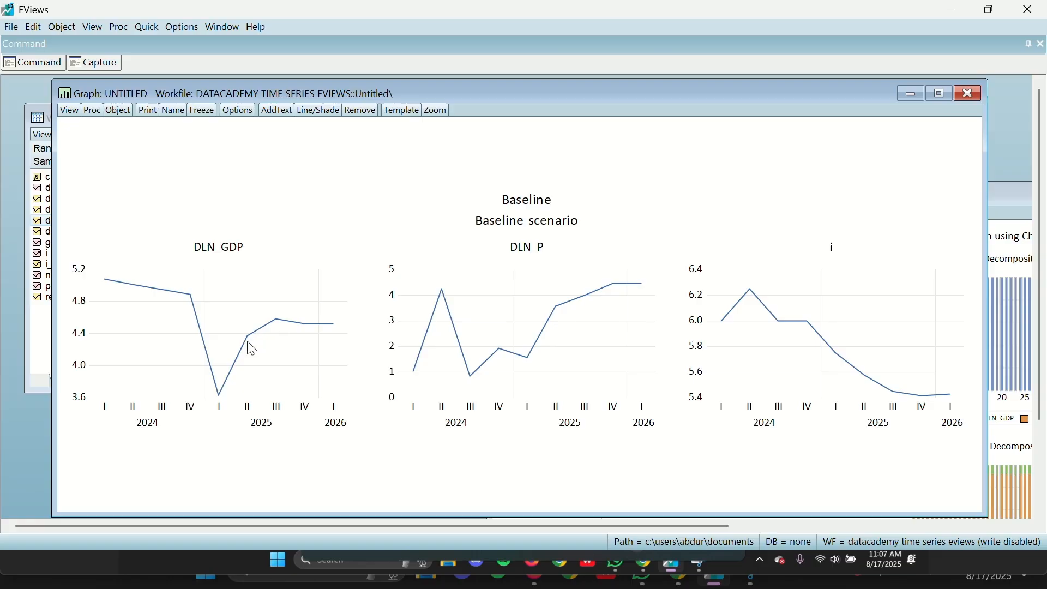
Step: Examine the baseline forecast paths of DLN_GDP, DLN_P and i from 2025 to 2026
mouse_move(223, 403)
click(299, 320)
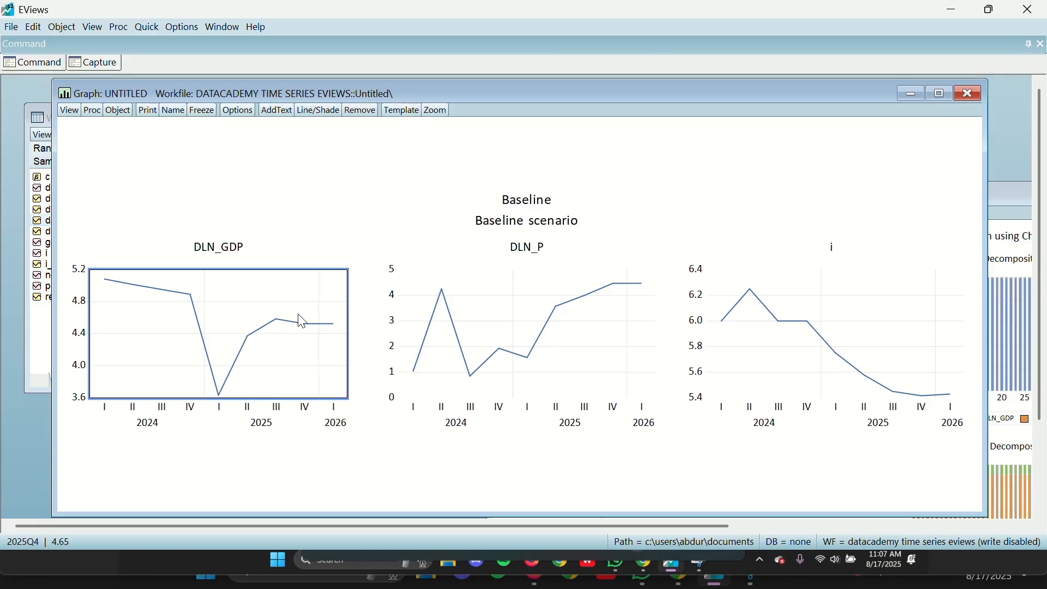
right_click(299, 321)
click(489, 357)
click(625, 257)
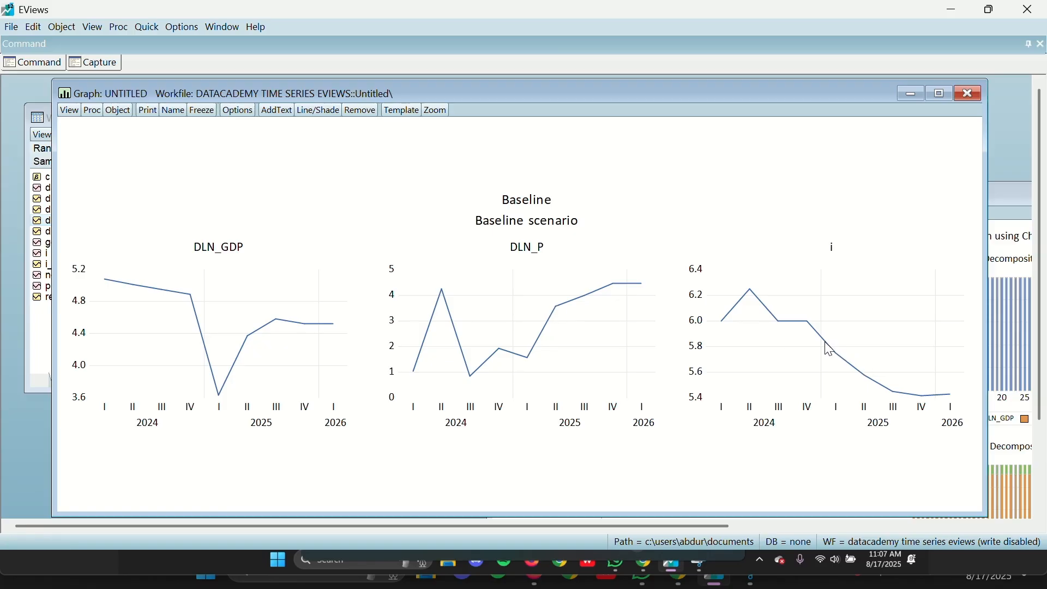
mouse_move(825, 343)
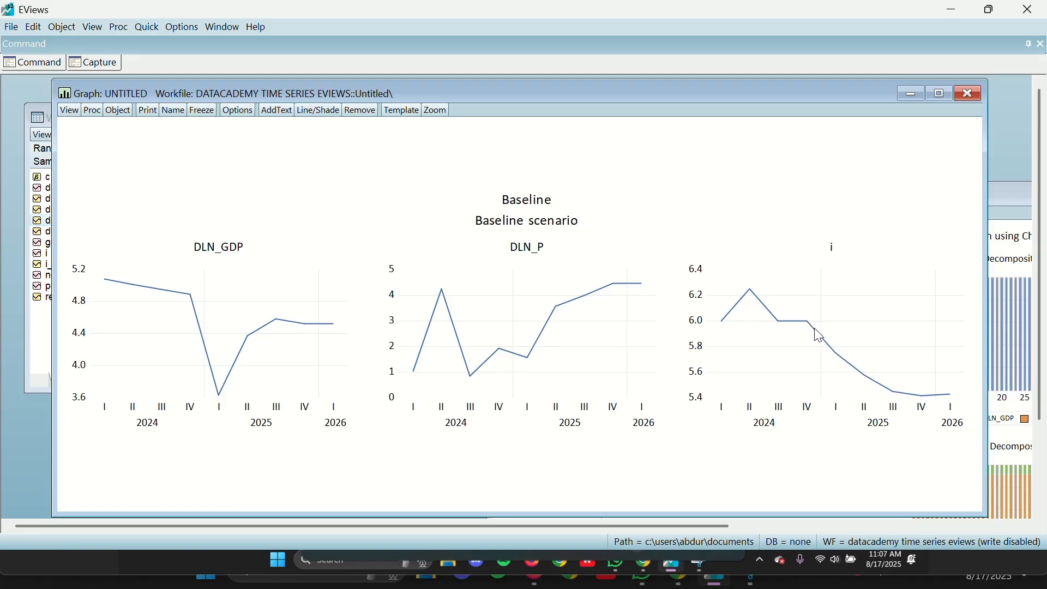